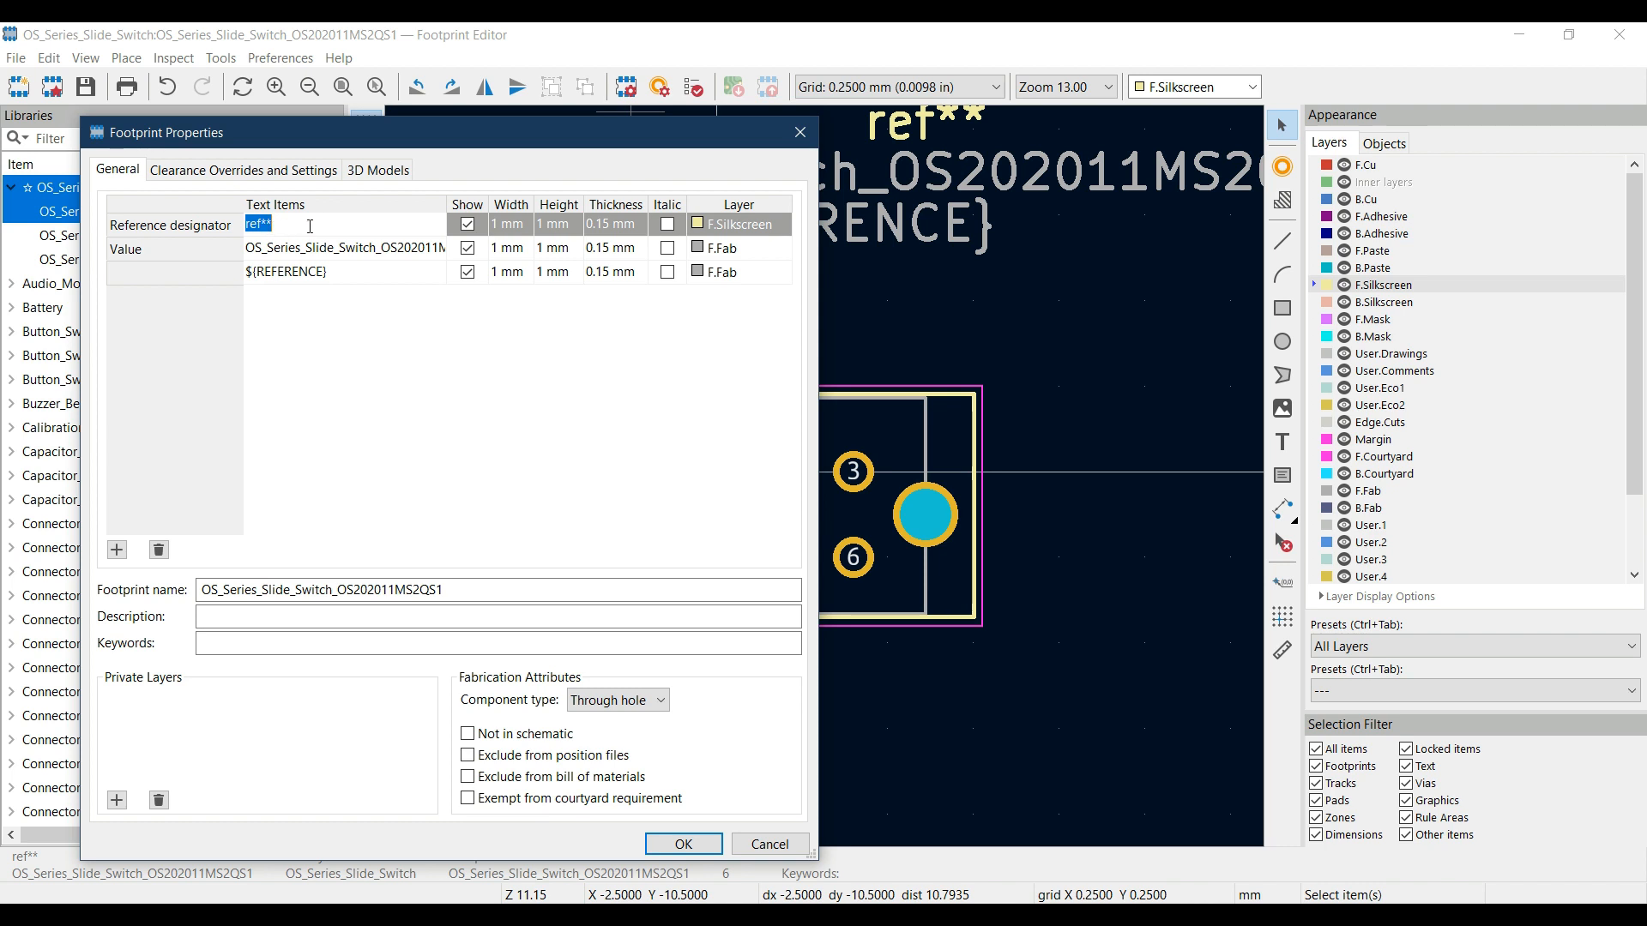
- Set the footprint's reference designator to SW and hide the value and ${REFERENCE} text items
type("SW")
left_click(469, 250)
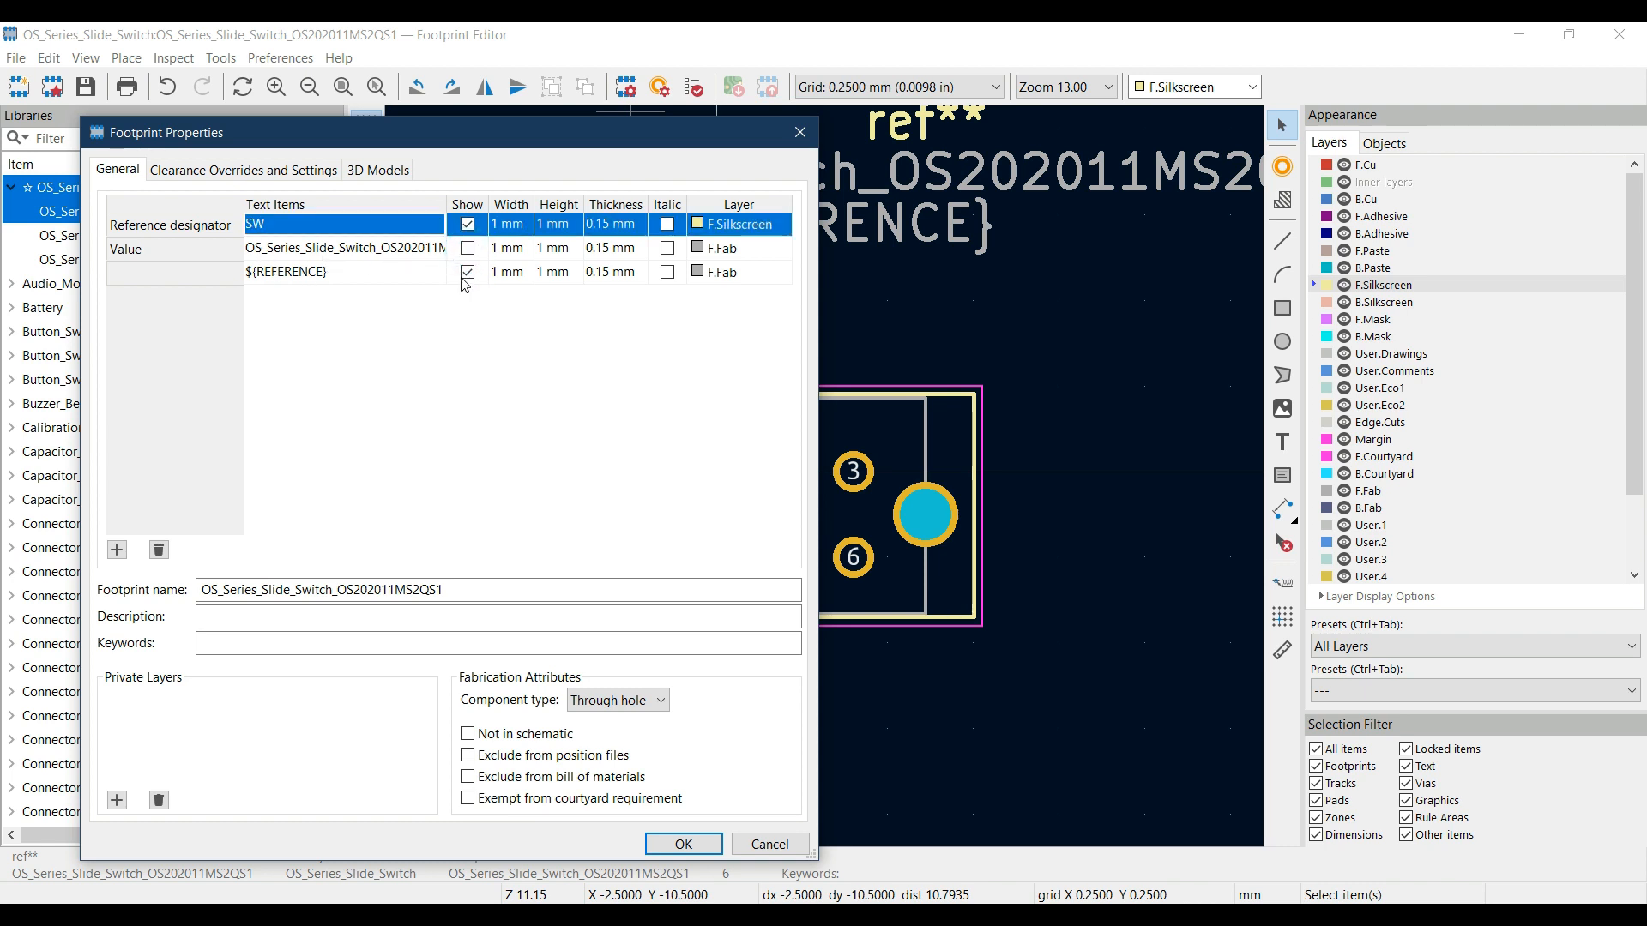
left_click(468, 273)
- Give the footprint the description "Os Series Slide Swithc DPDT" and the keywords "DPDT Slide Switch"
left_click(469, 591)
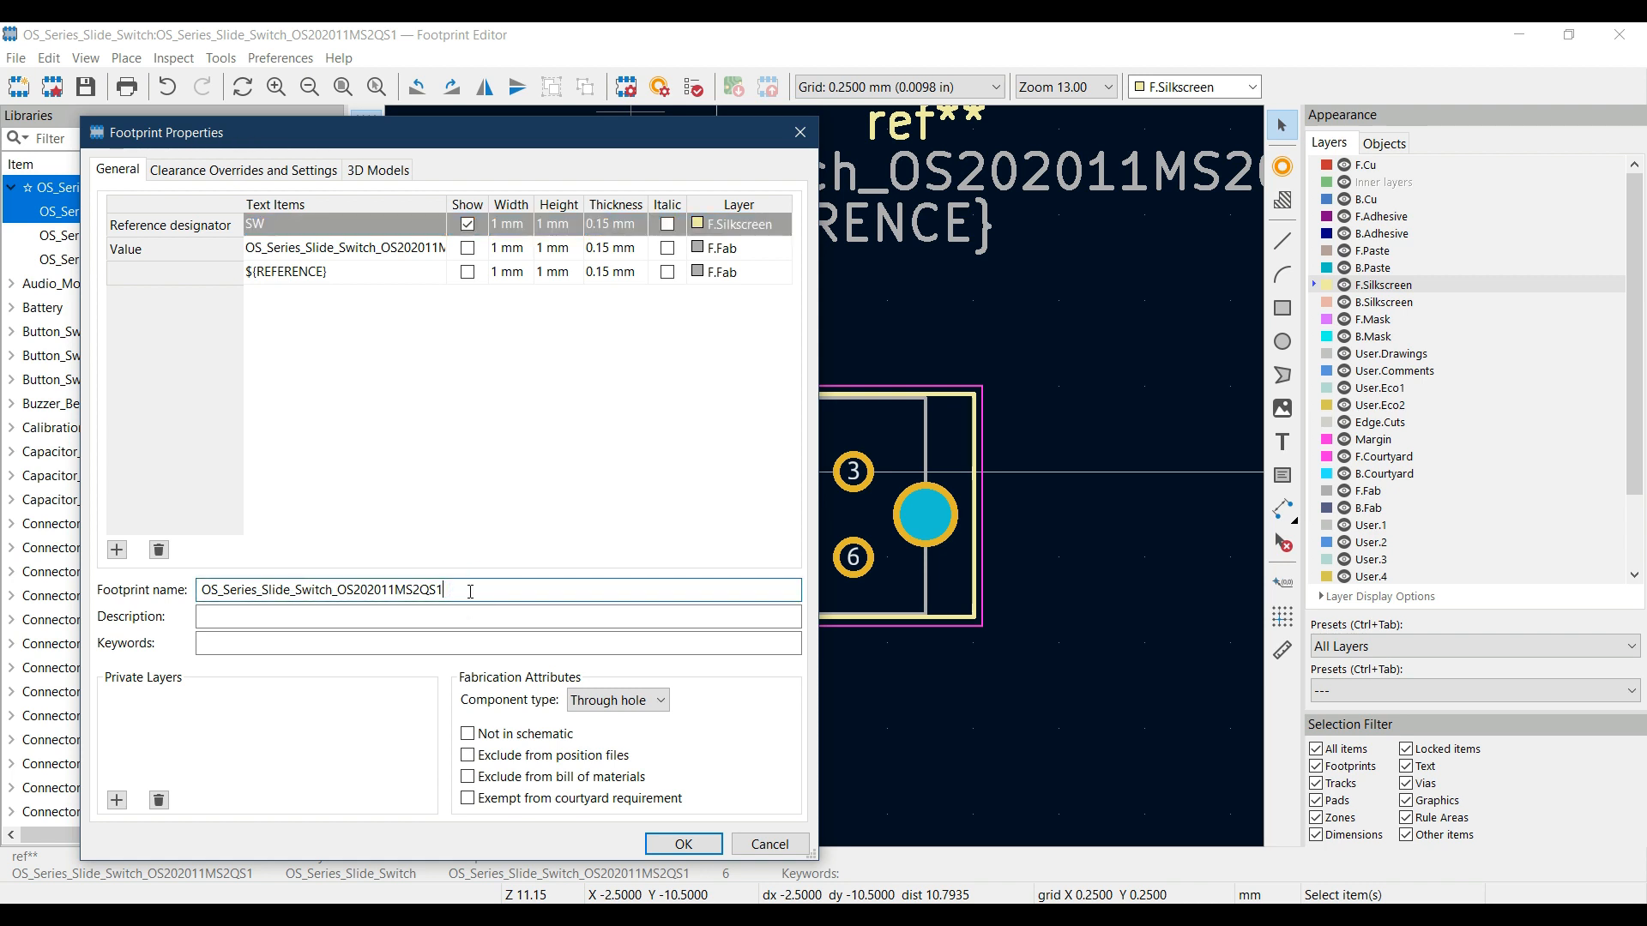
left_click(282, 616)
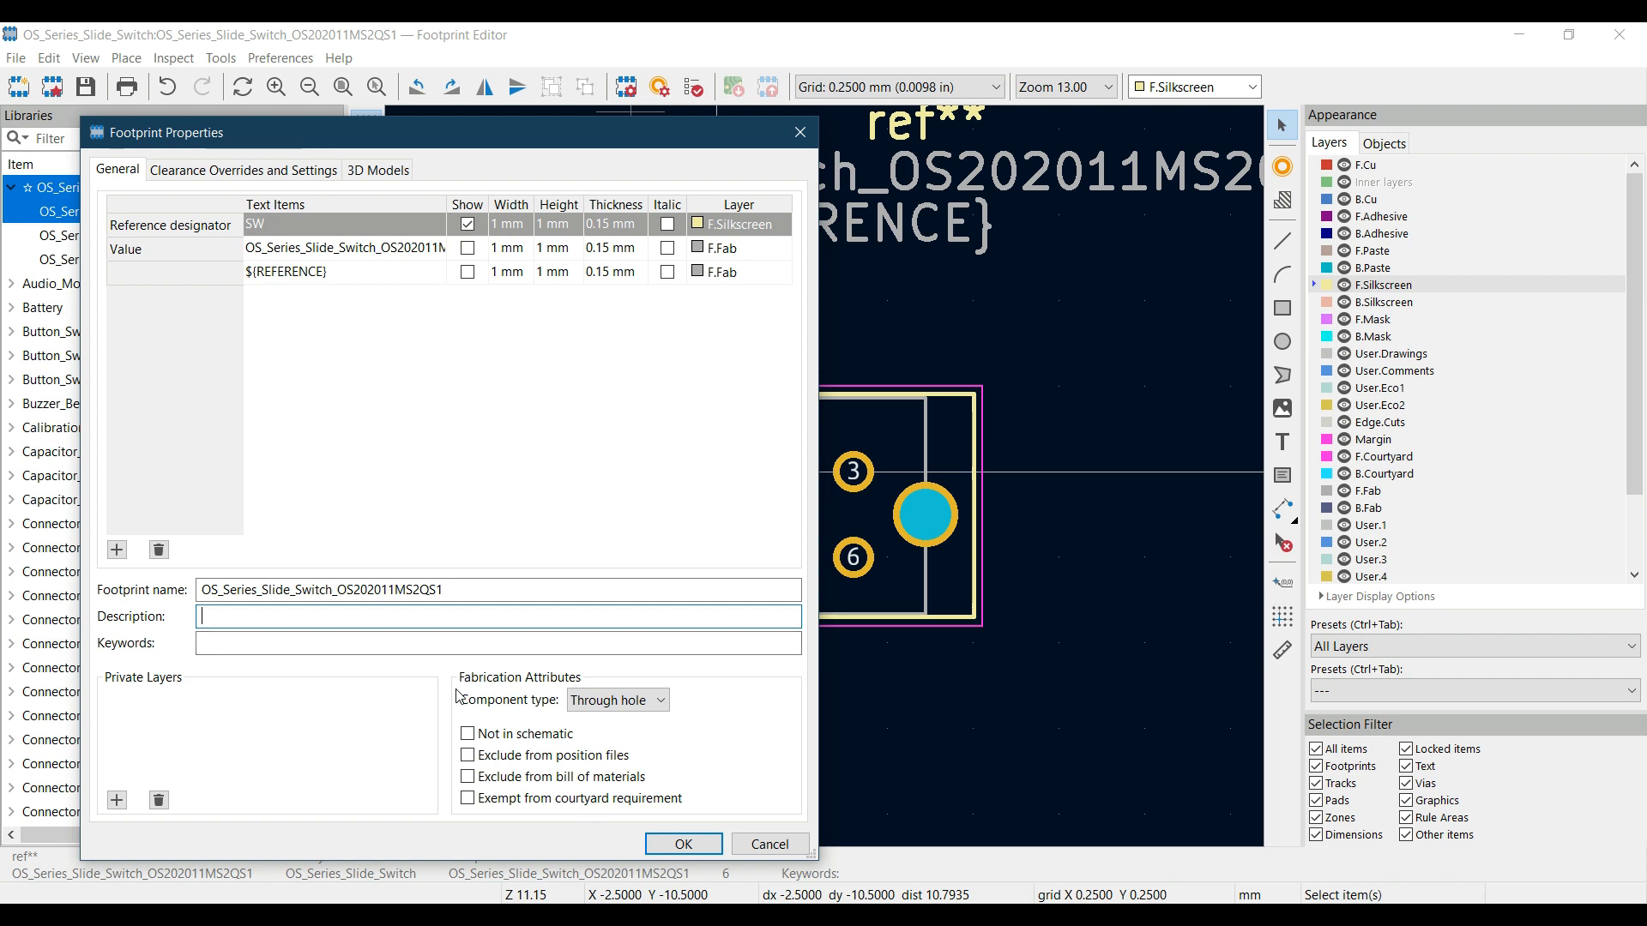
type("Os Series Slidw Swithc D")
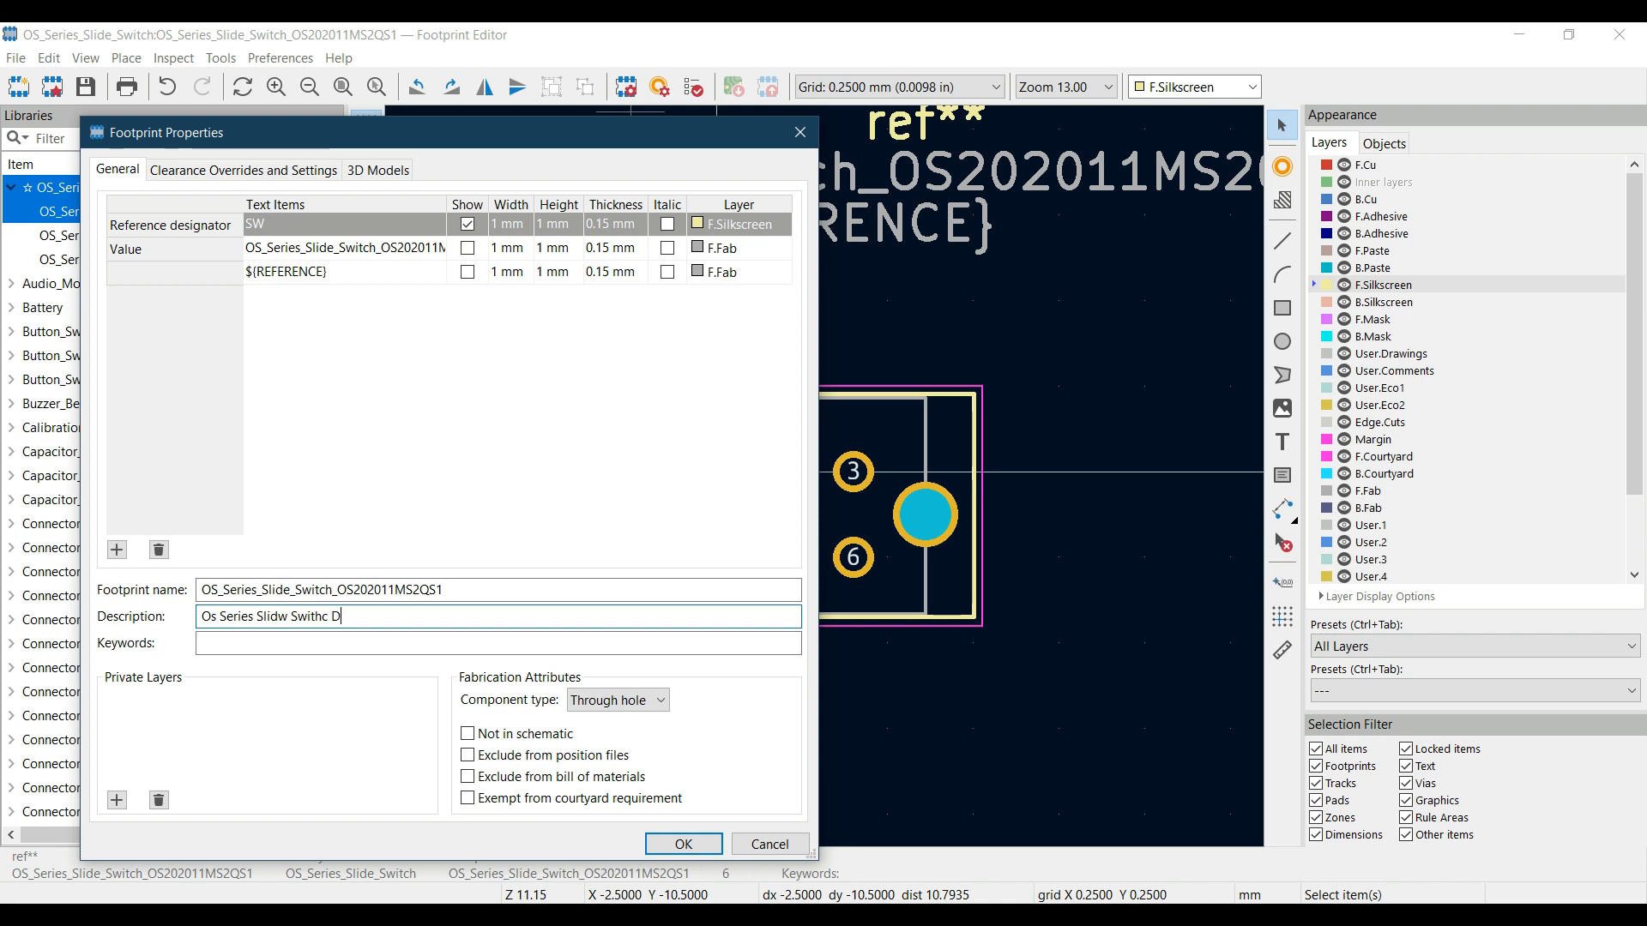
type("PDT")
left_click(243, 643)
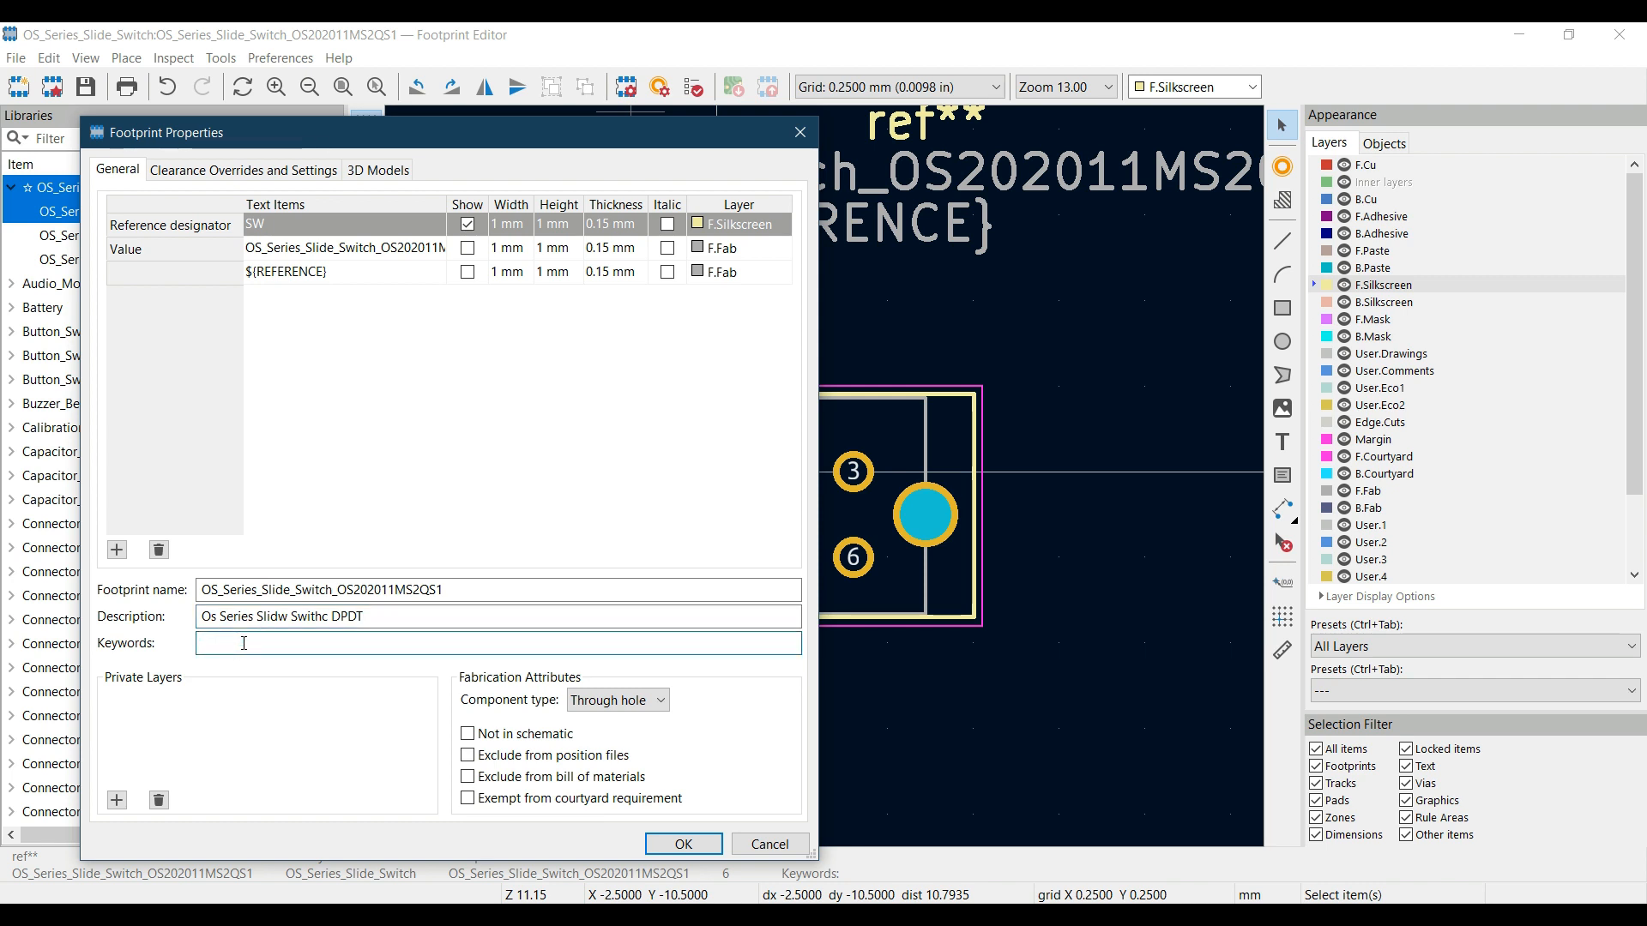
type("DPDT")
type("Slide Switch")
left_click(283, 618)
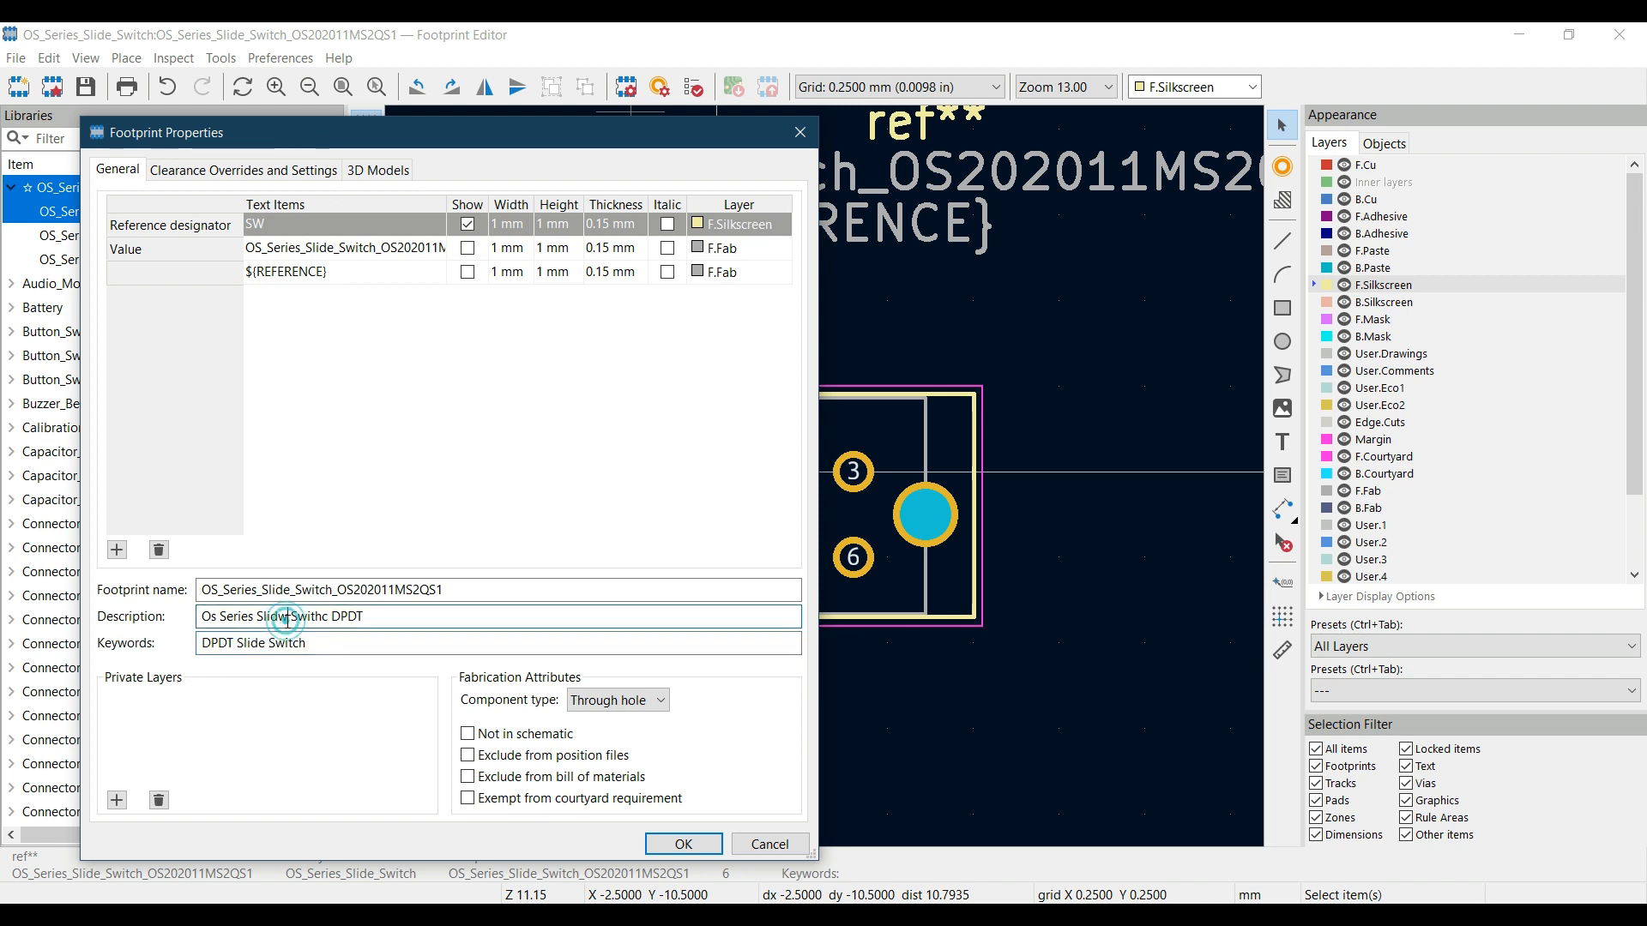
key("BackSpace")
type("e")
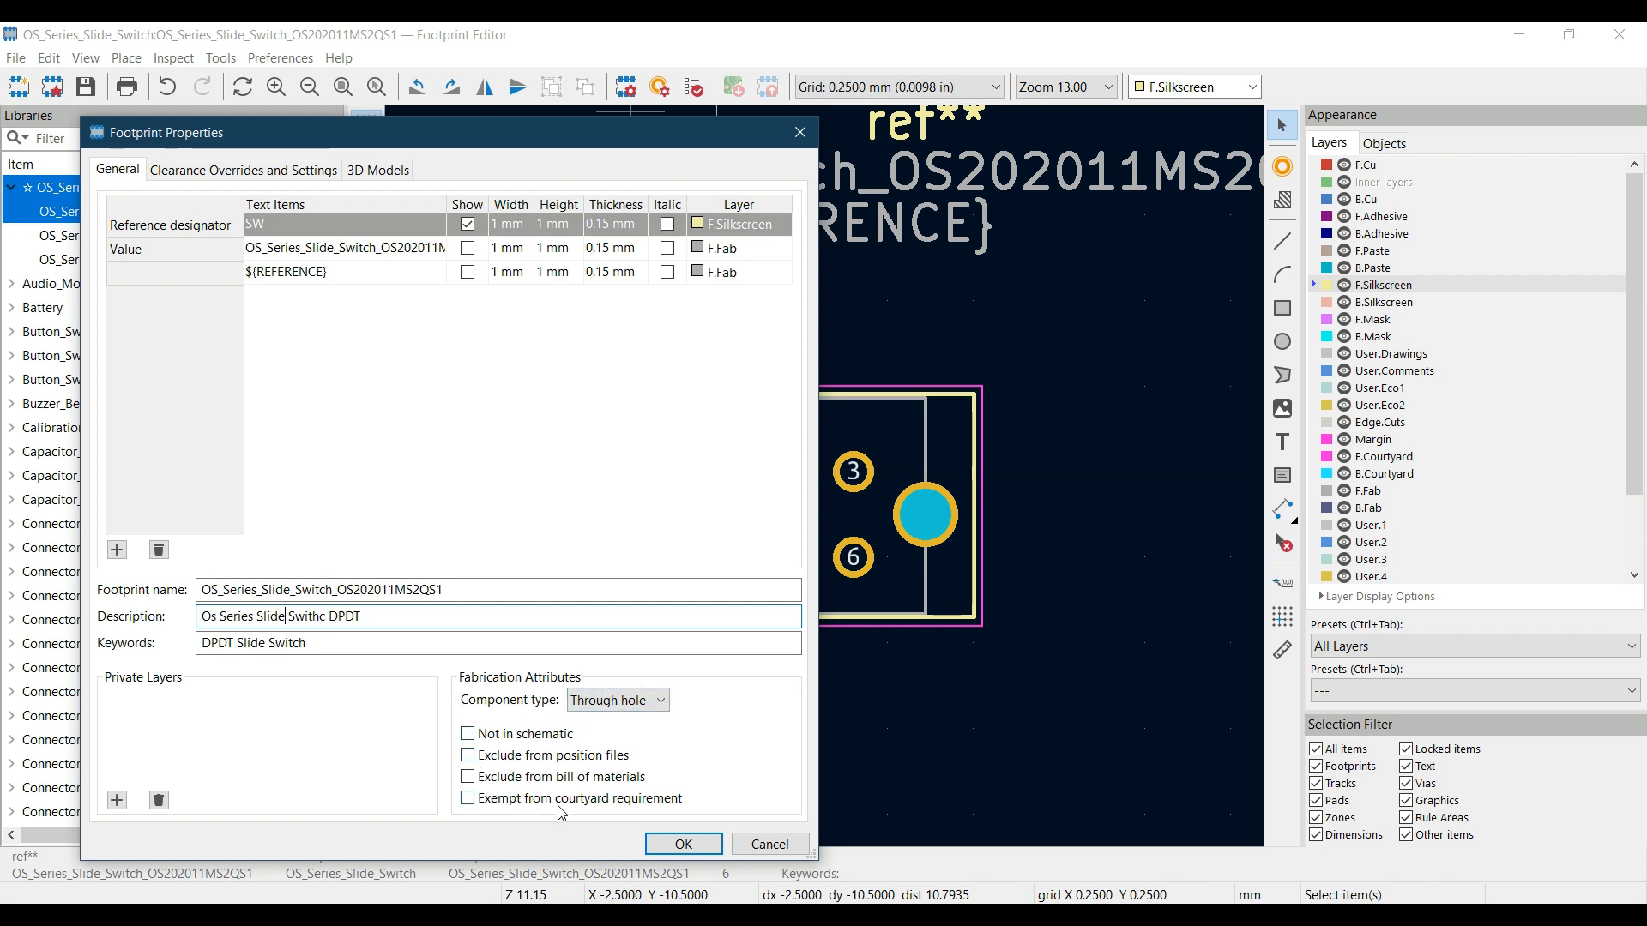
- Add a blank 3D model entry without choosing a file and apply the footprint properties
left_click(221, 169)
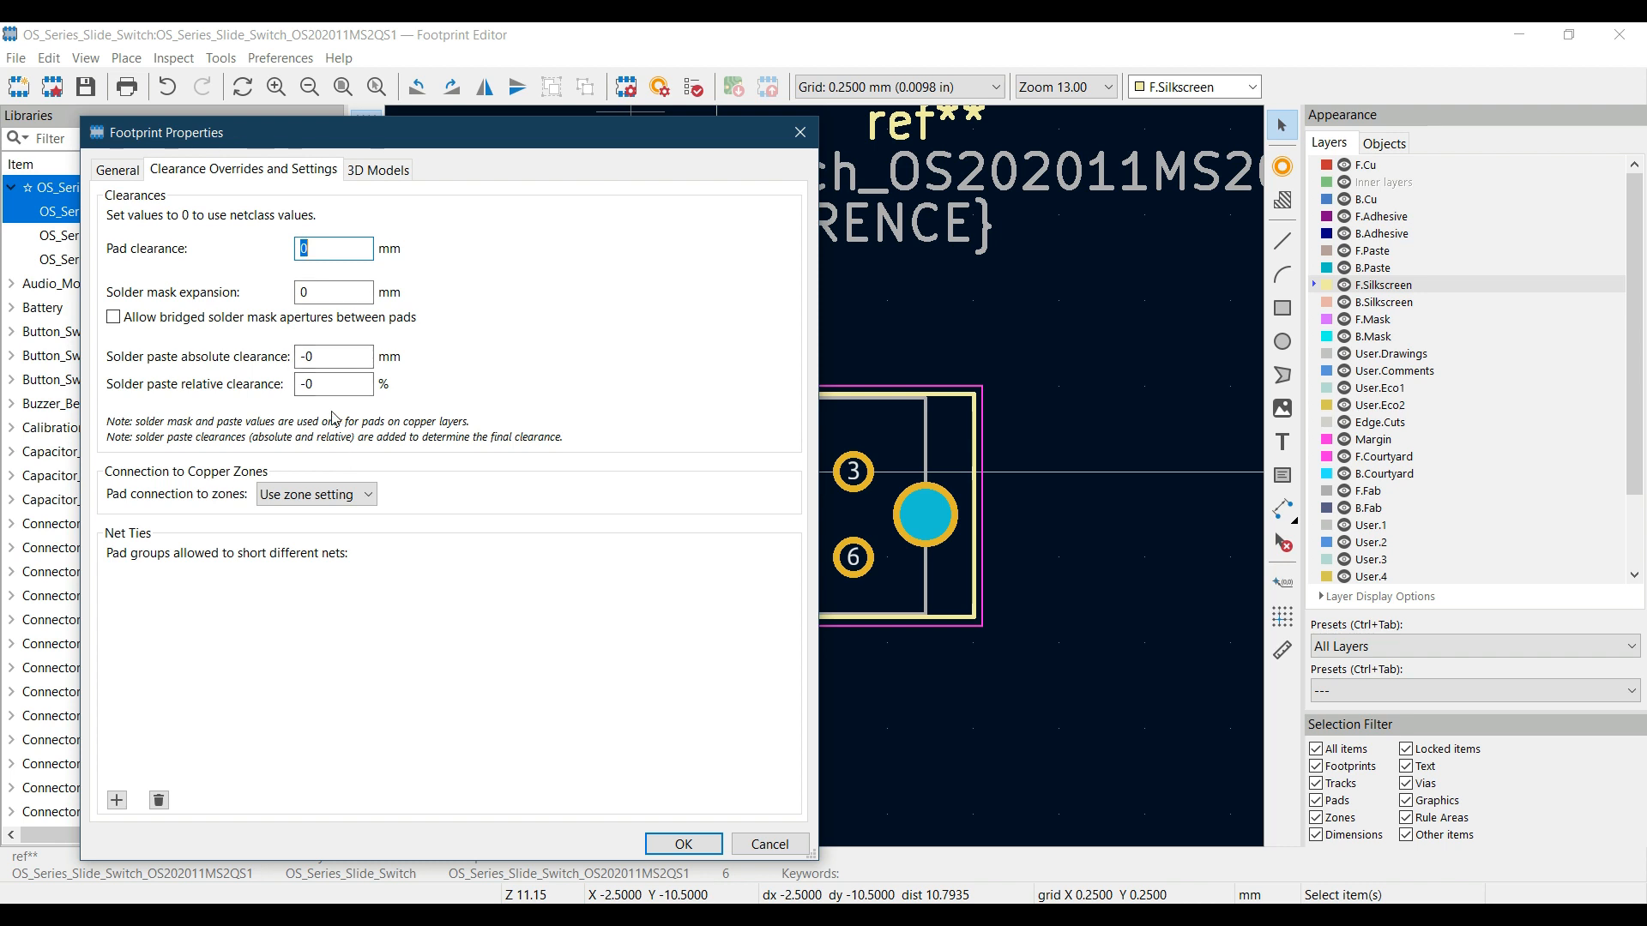
left_click(375, 171)
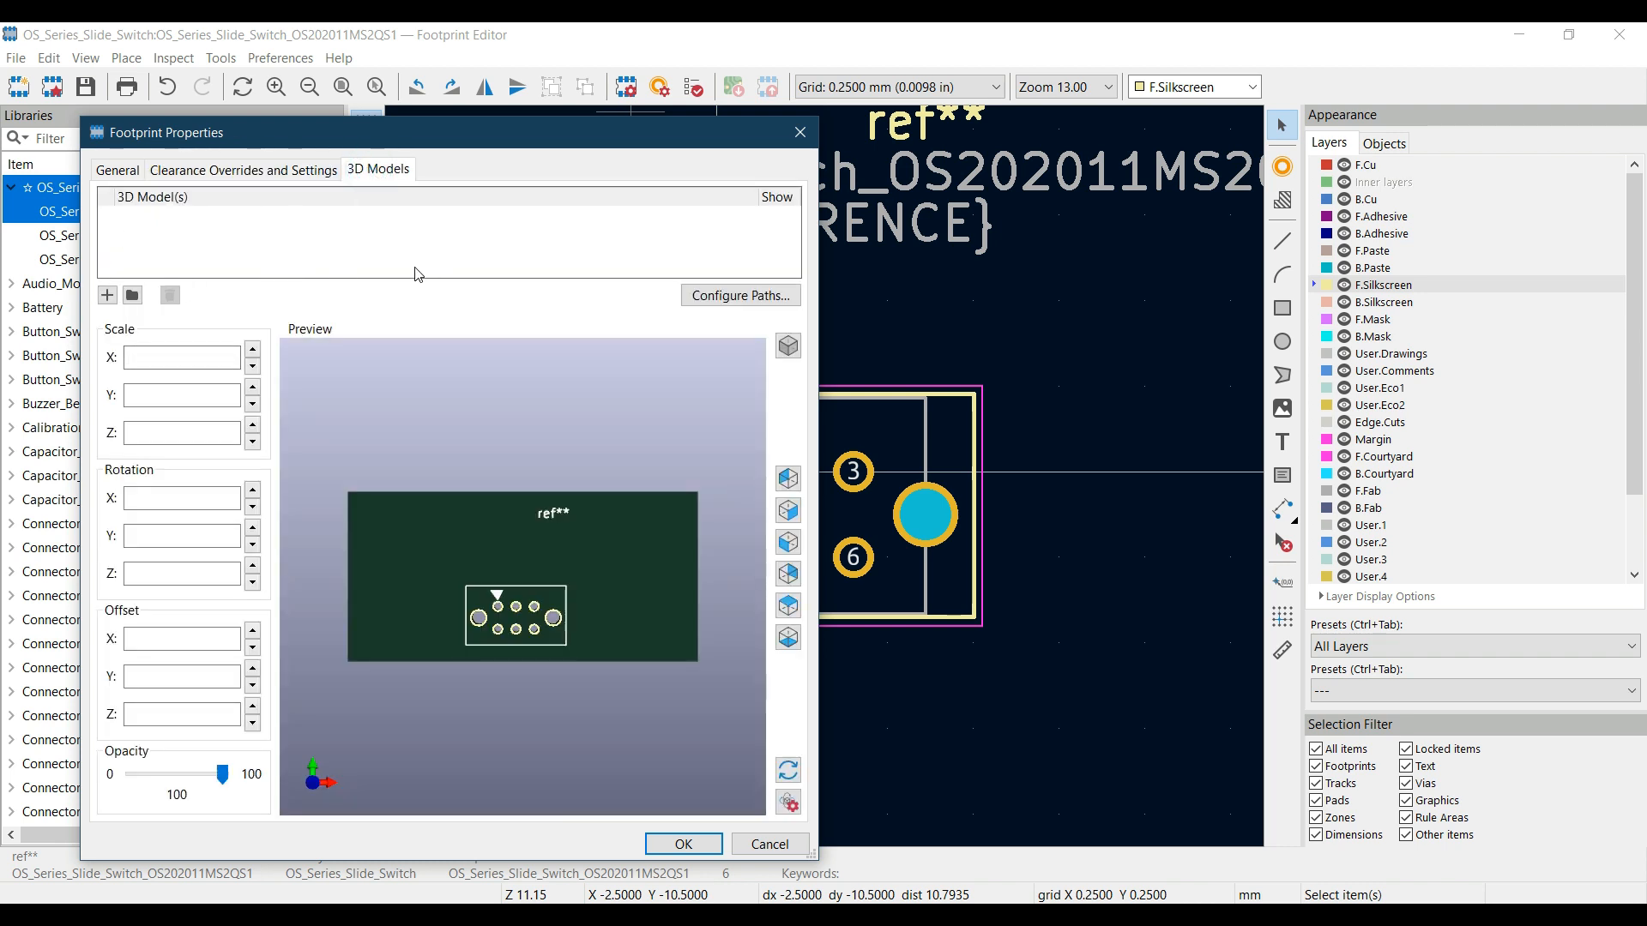
left_click(107, 295)
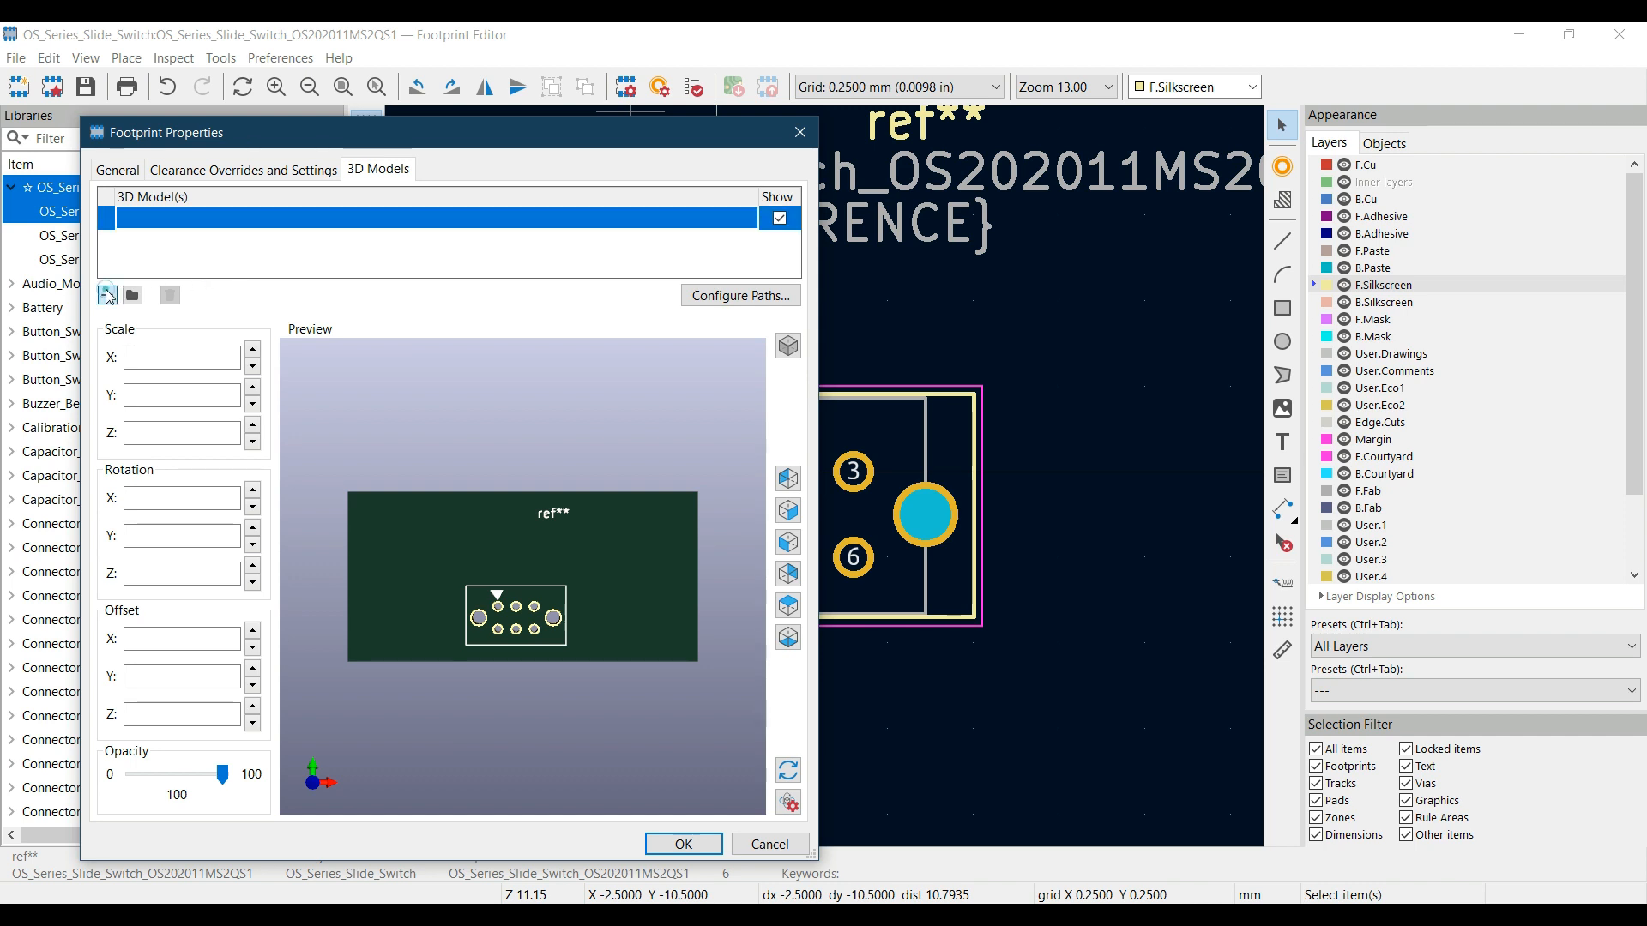
left_click(747, 218)
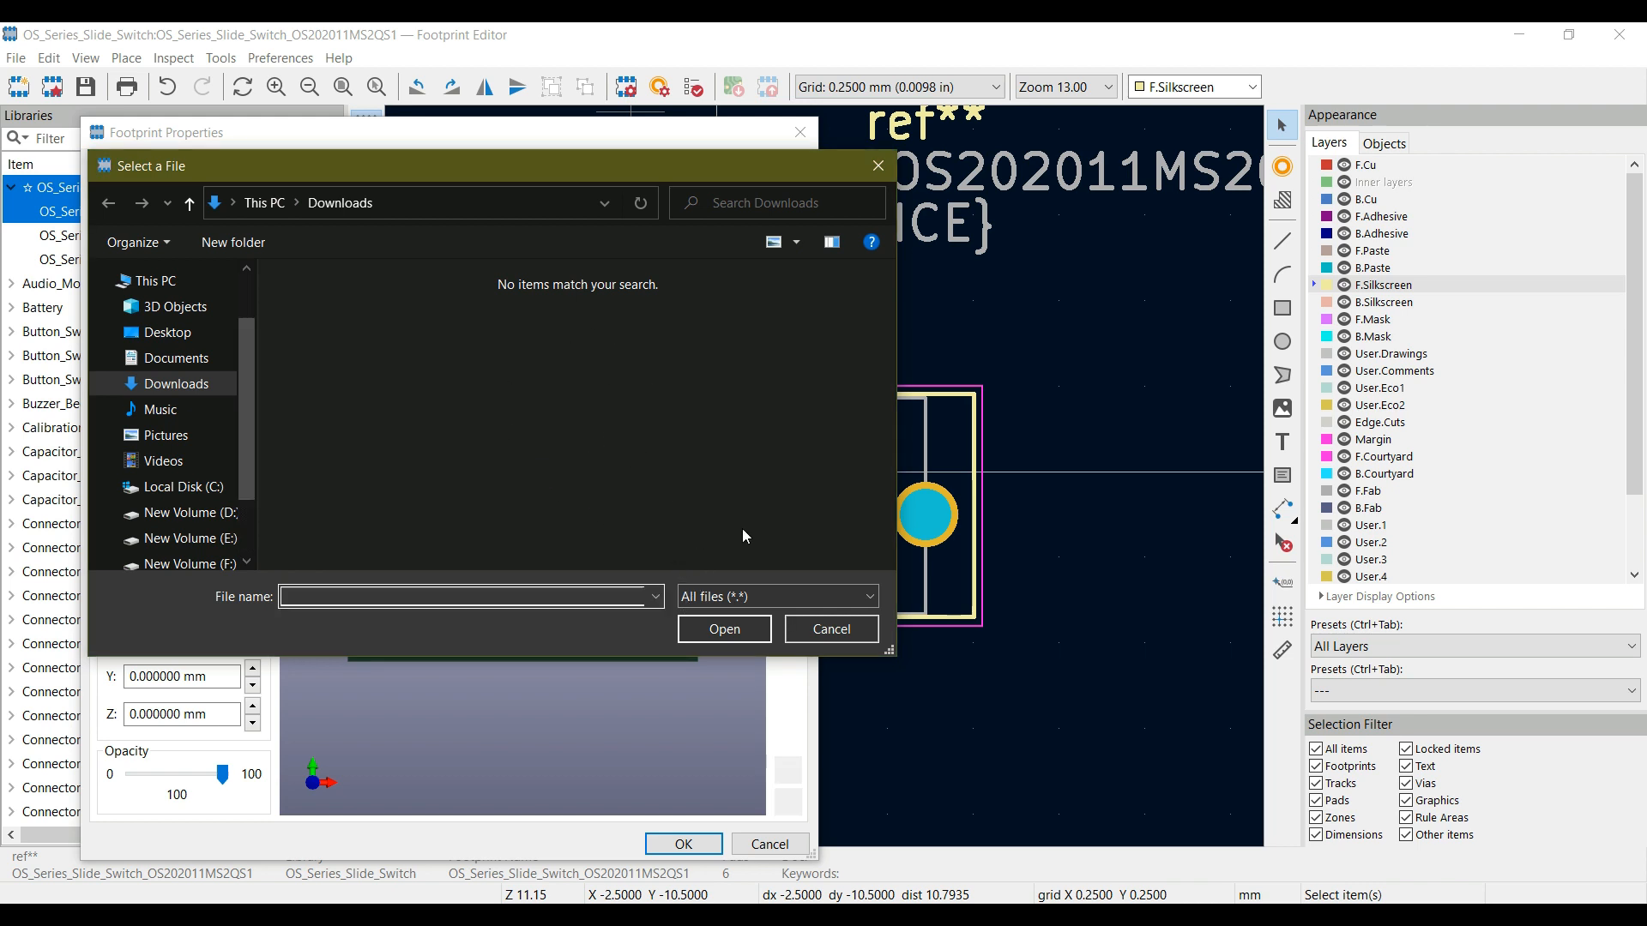
left_click(831, 629)
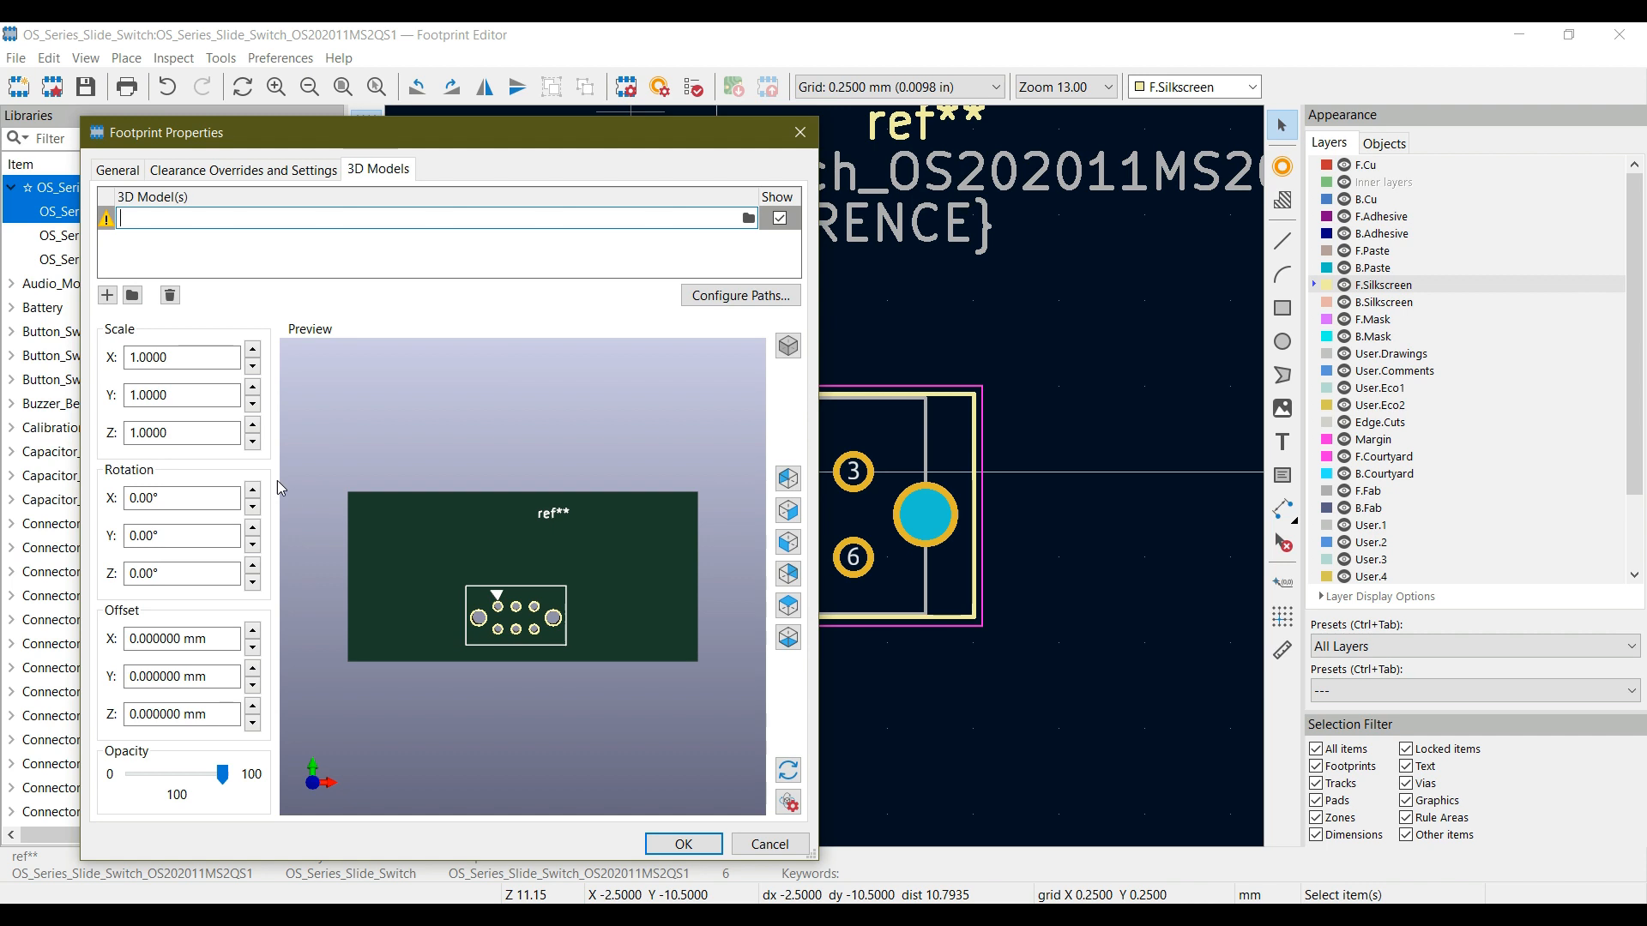
left_click(119, 170)
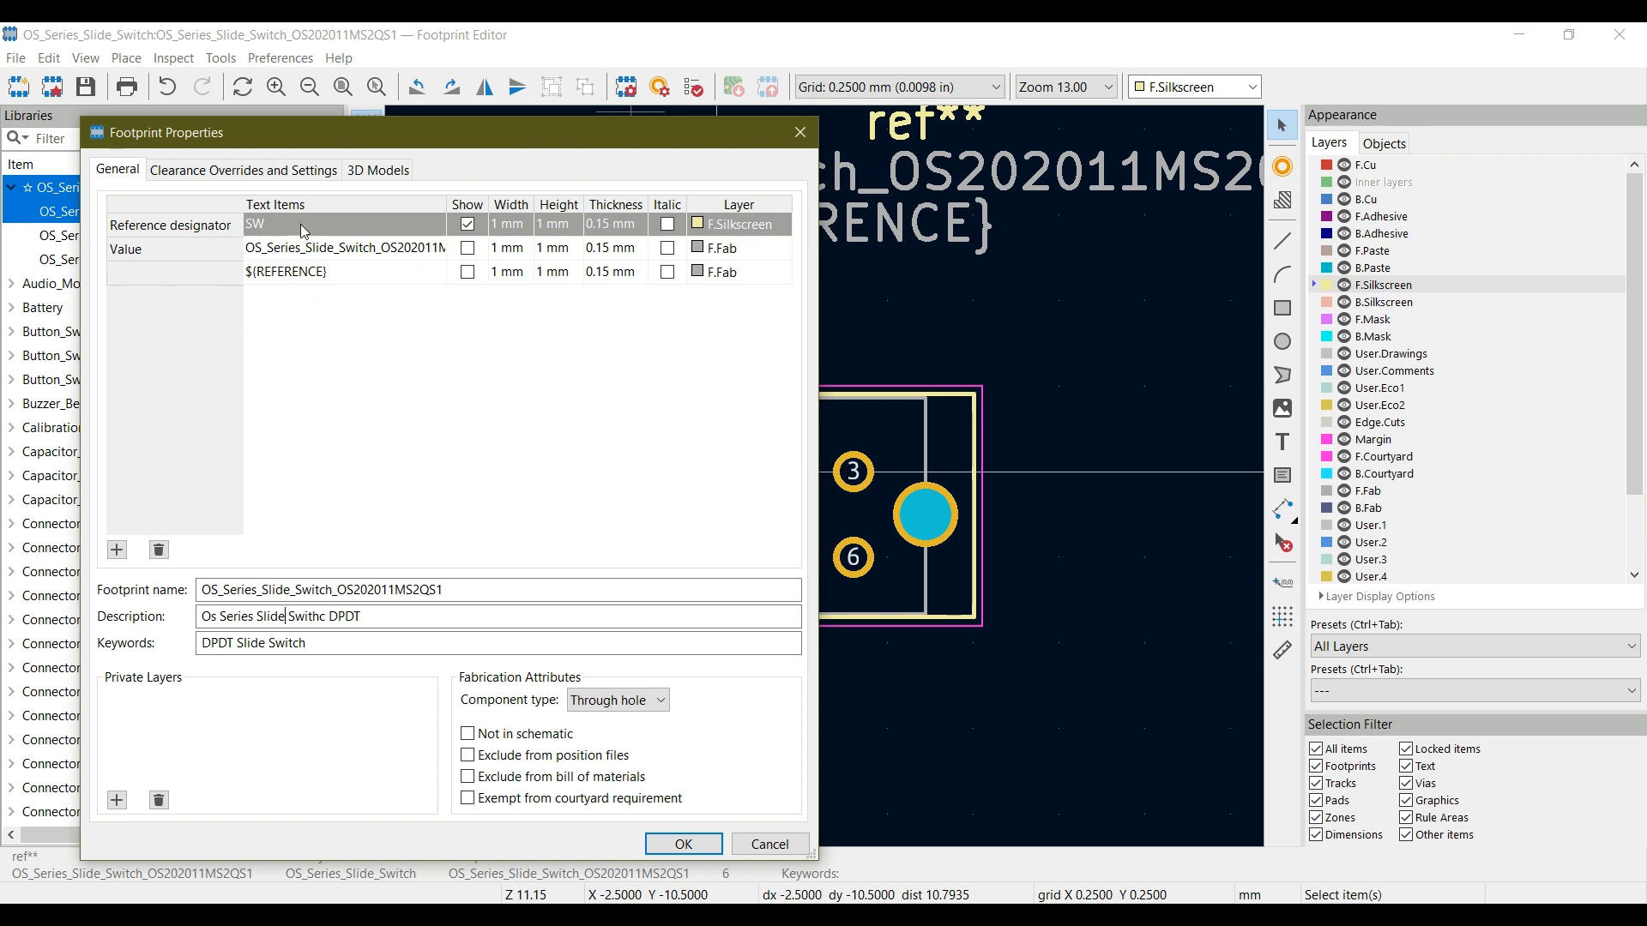
left_click(708, 856)
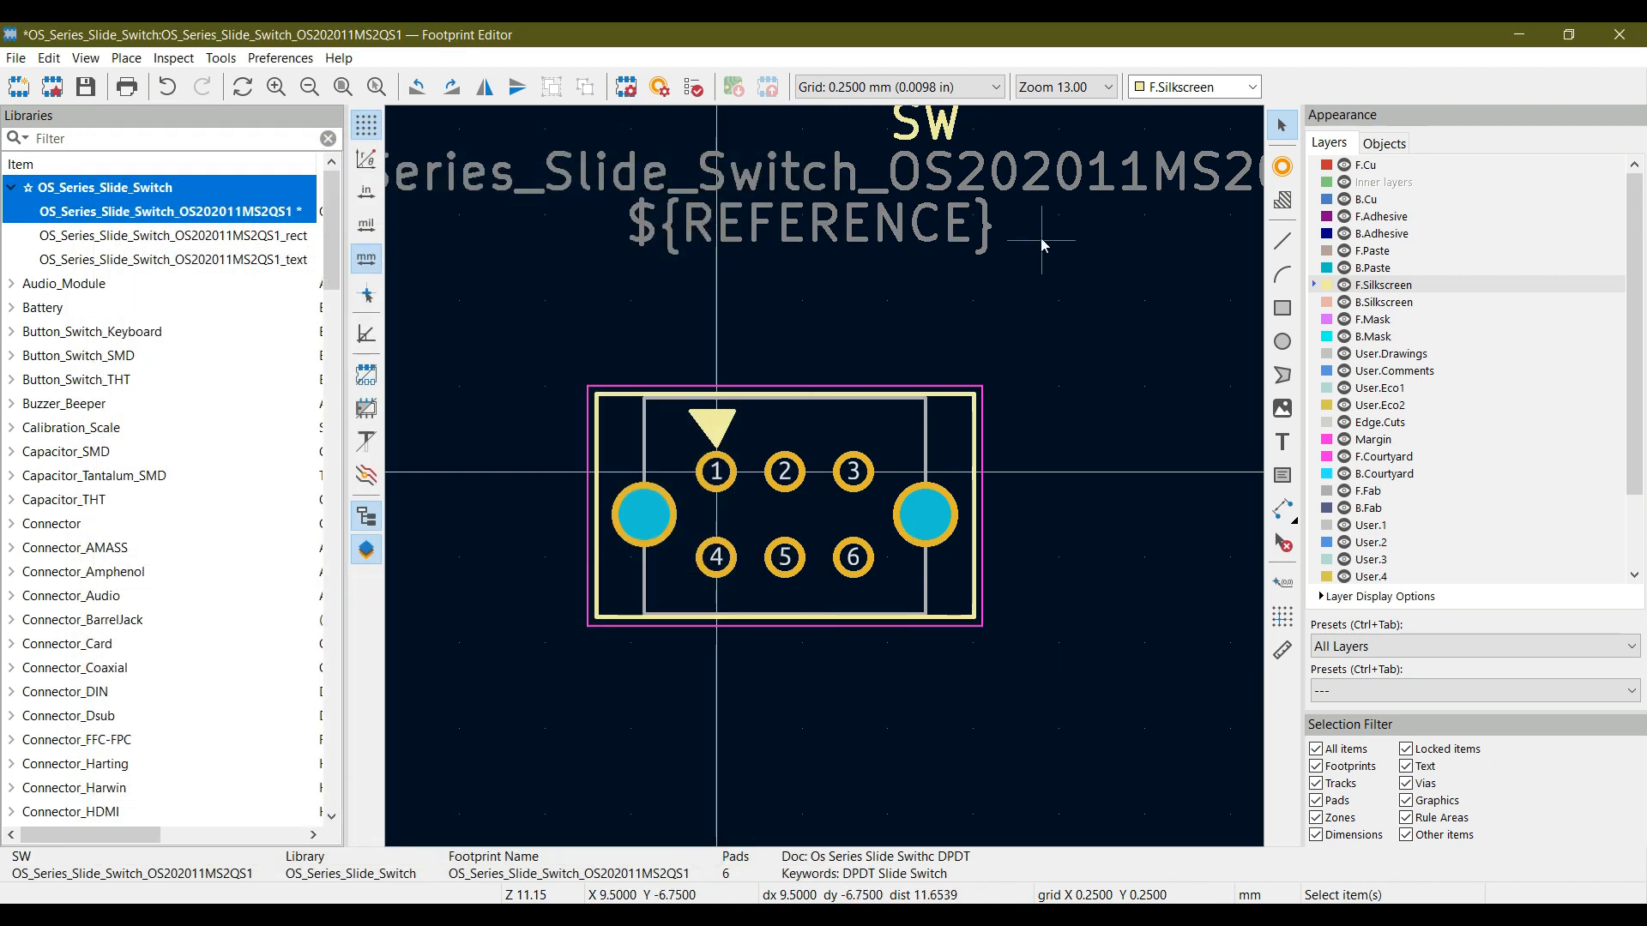
- Move the SW reference text to just above the upper-left corner of the switch outline and save the footprint
middle_click_drag(1041, 238, 991, 358)
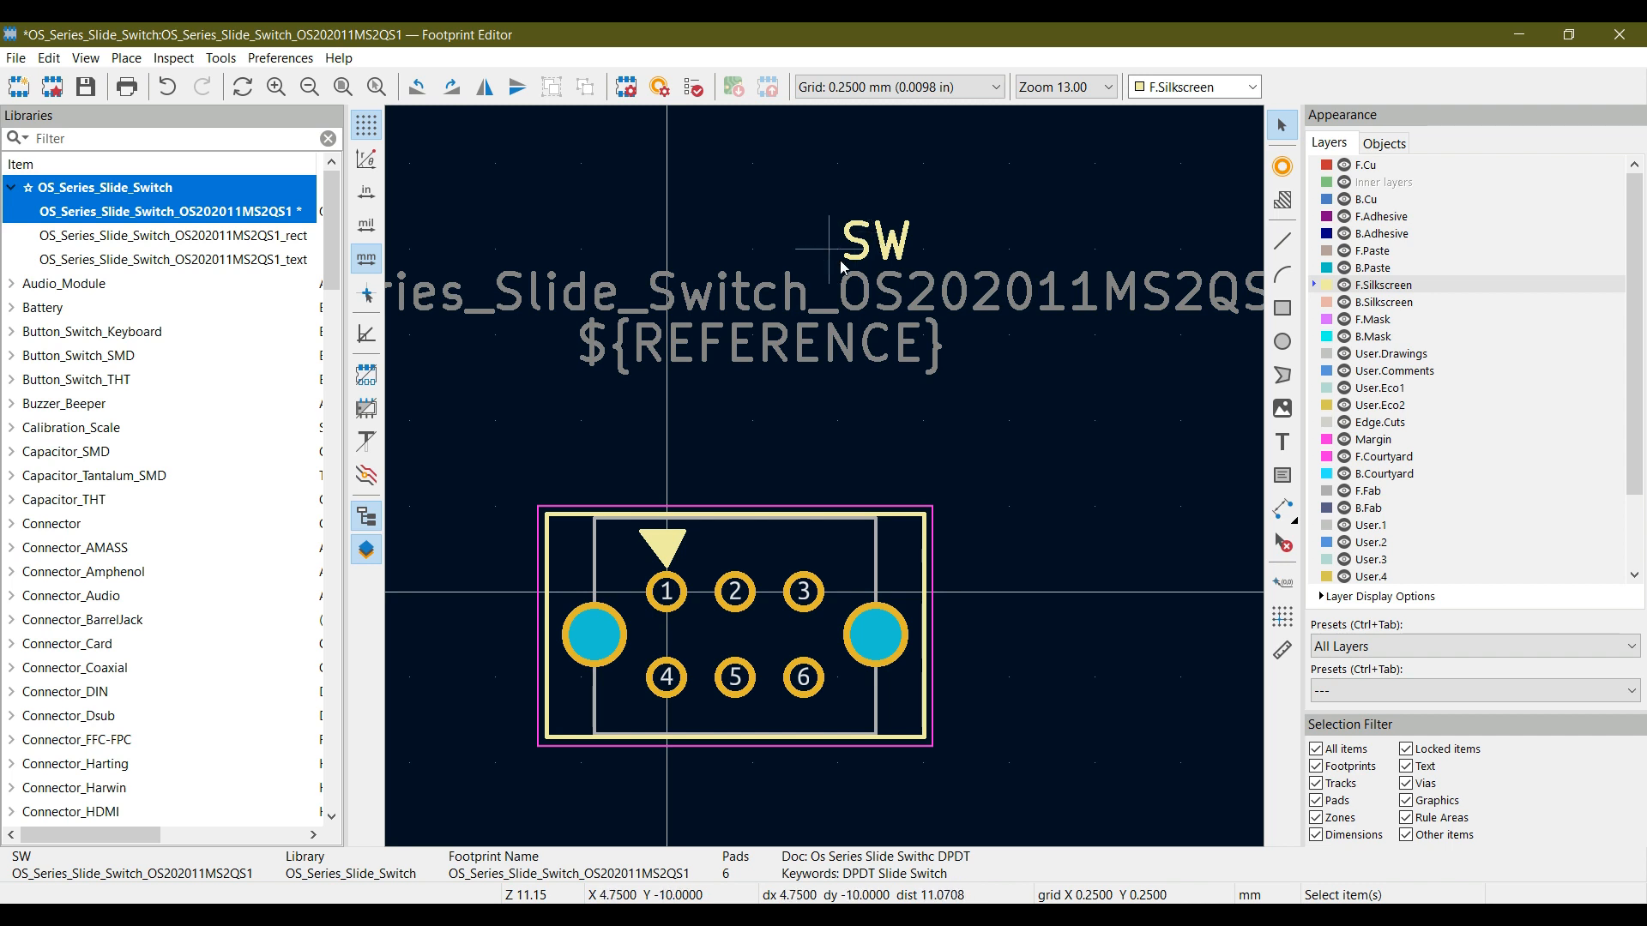
left_click_drag(611, 163, 1115, 302)
left_click_drag(876, 249, 574, 493)
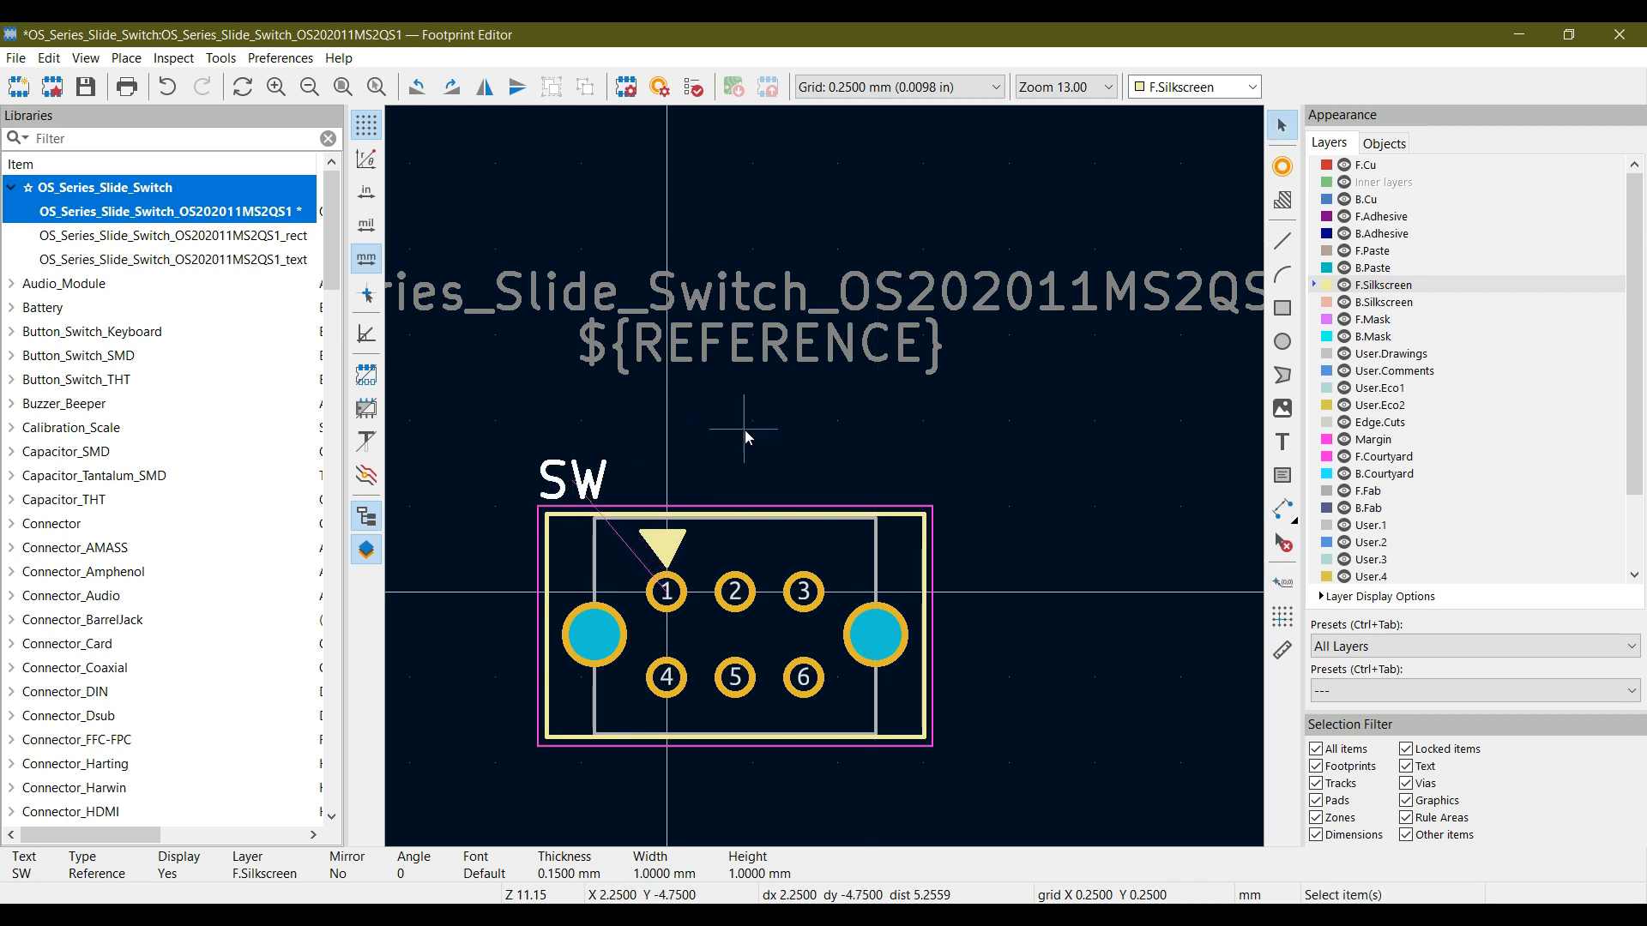
left_click(733, 430)
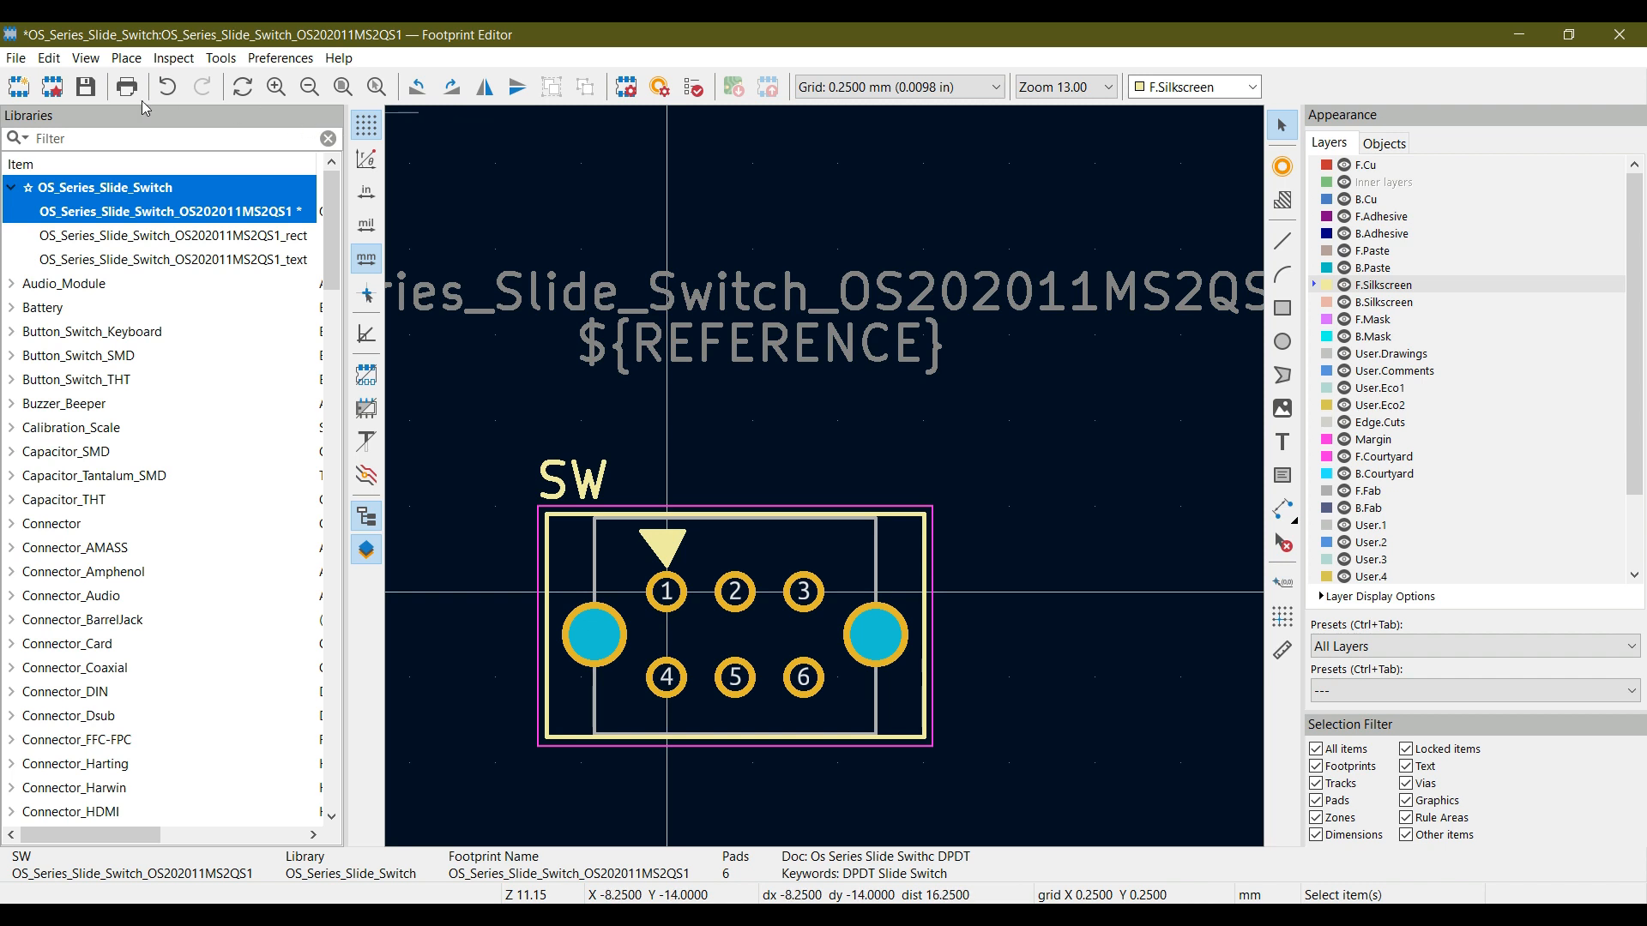
left_click(85, 87)
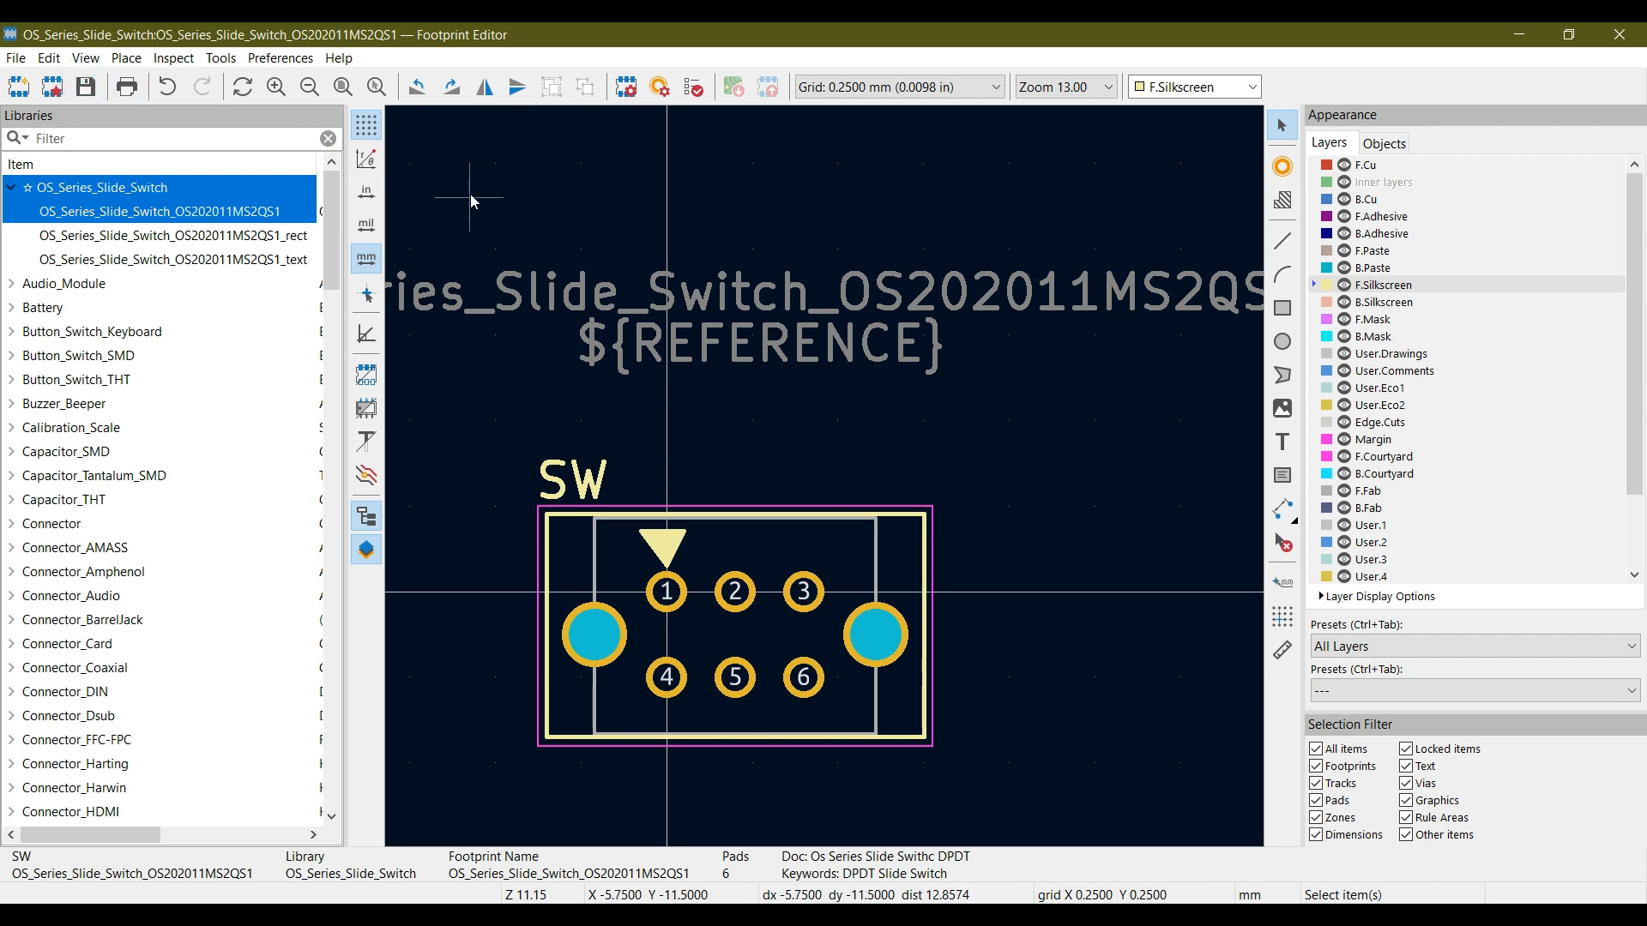
- Run the footprint checker on the OS_Series_Slide_Switch_OS202011MS2QS1 footprint and close it
left_click(693, 88)
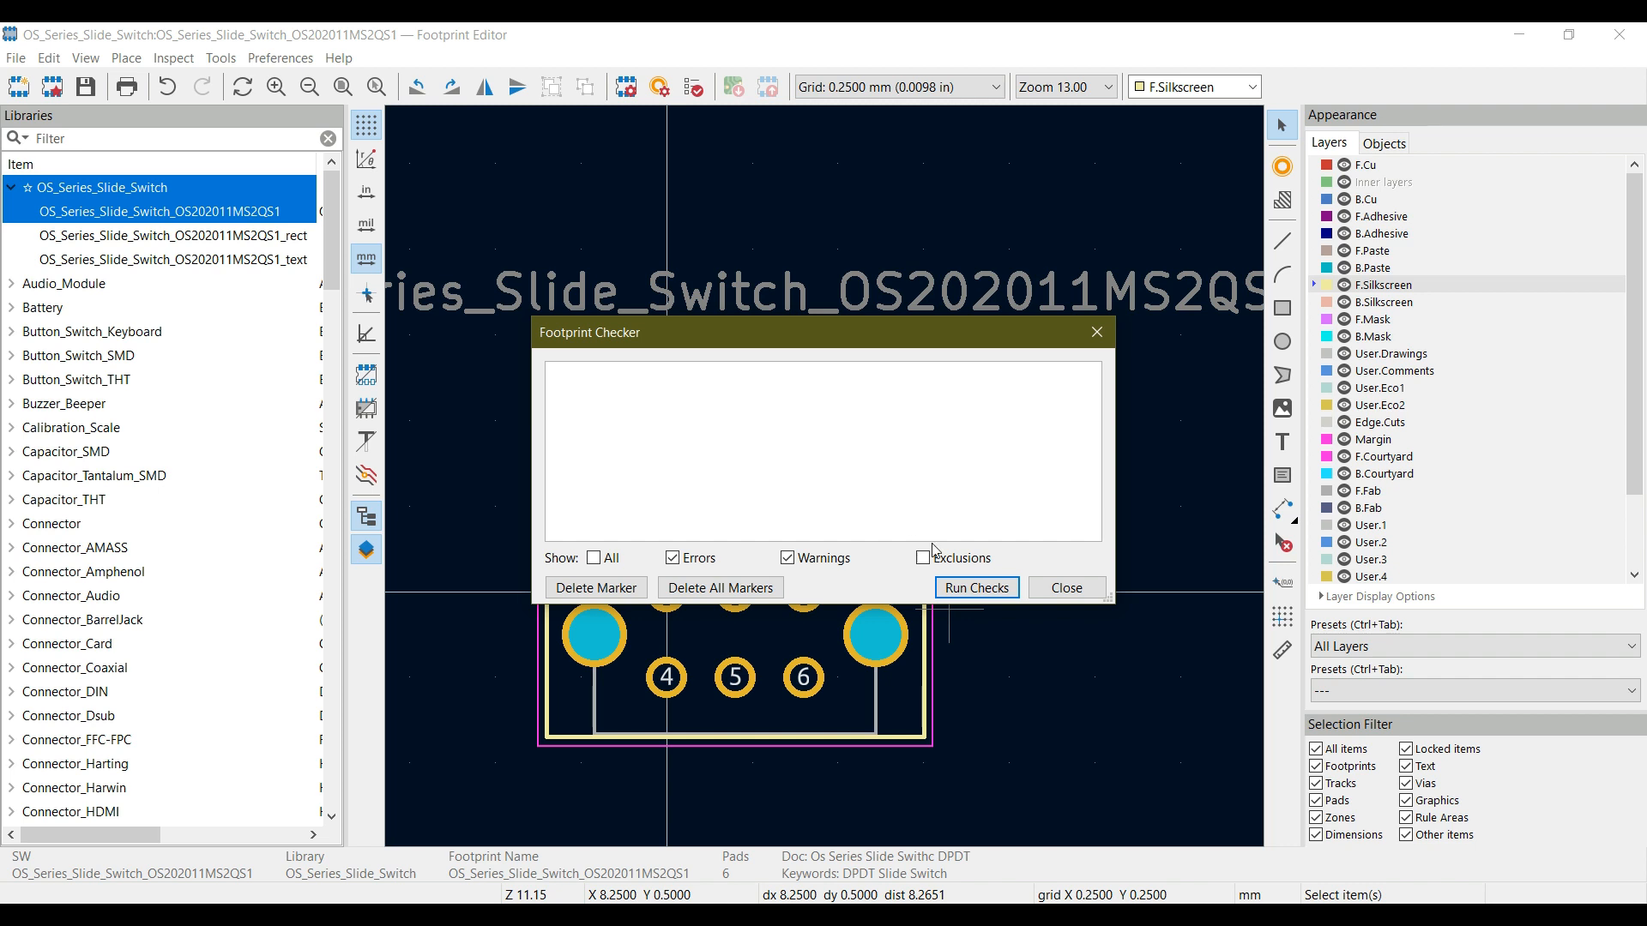
left_click(983, 585)
left_click(1067, 588)
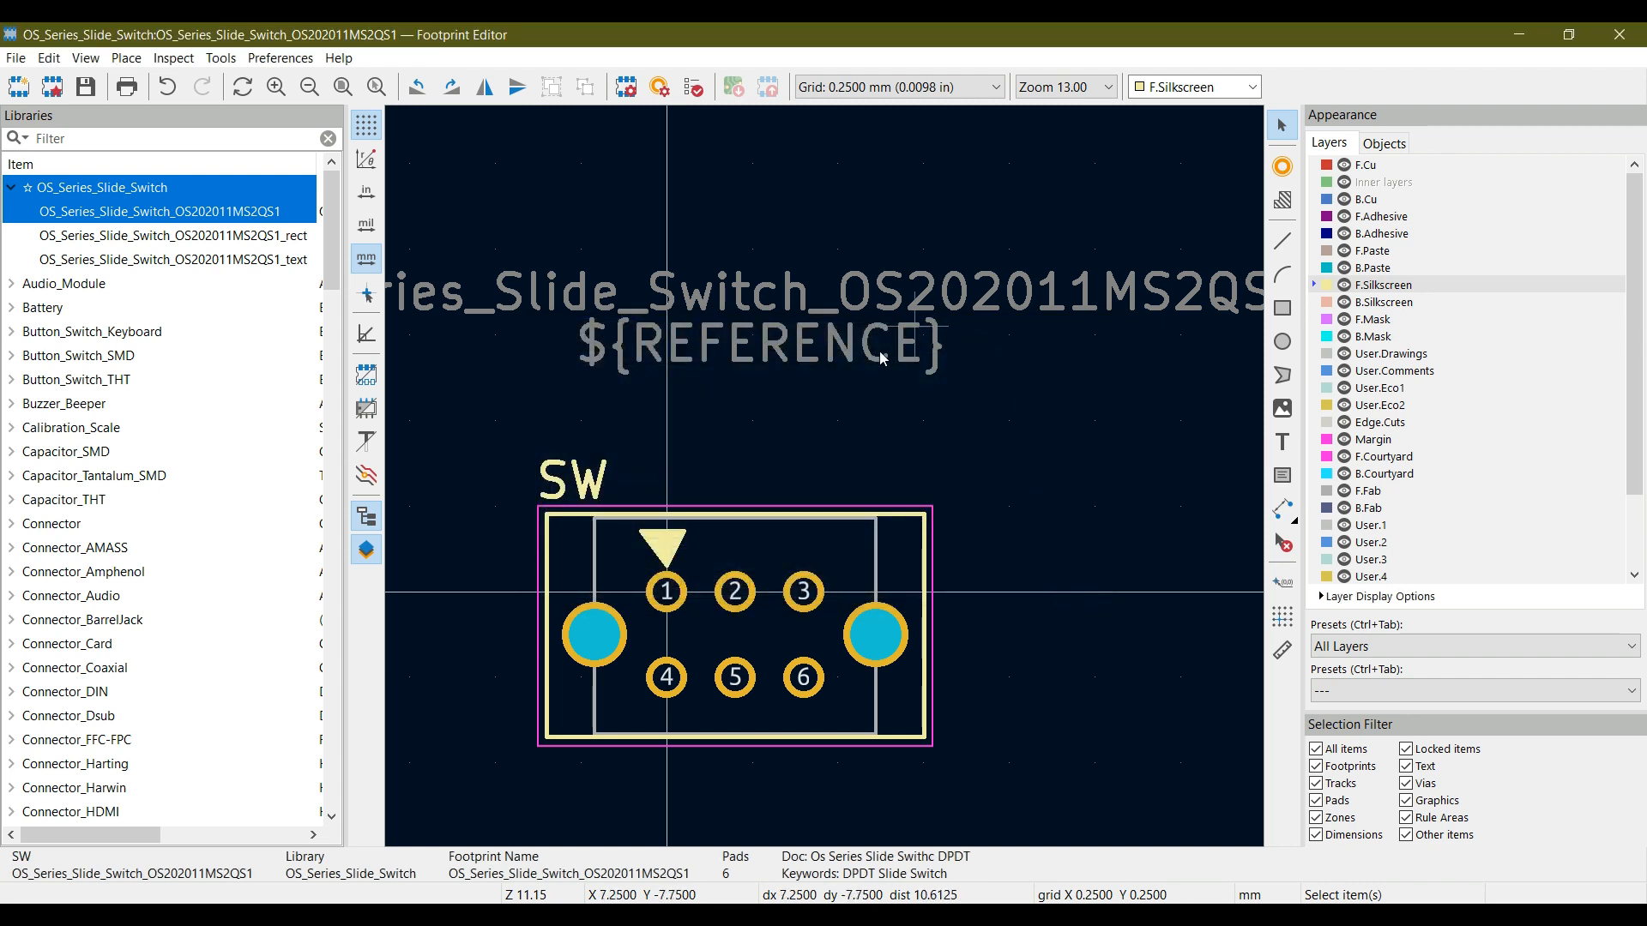
middle_click_drag(816, 404, 855, 358)
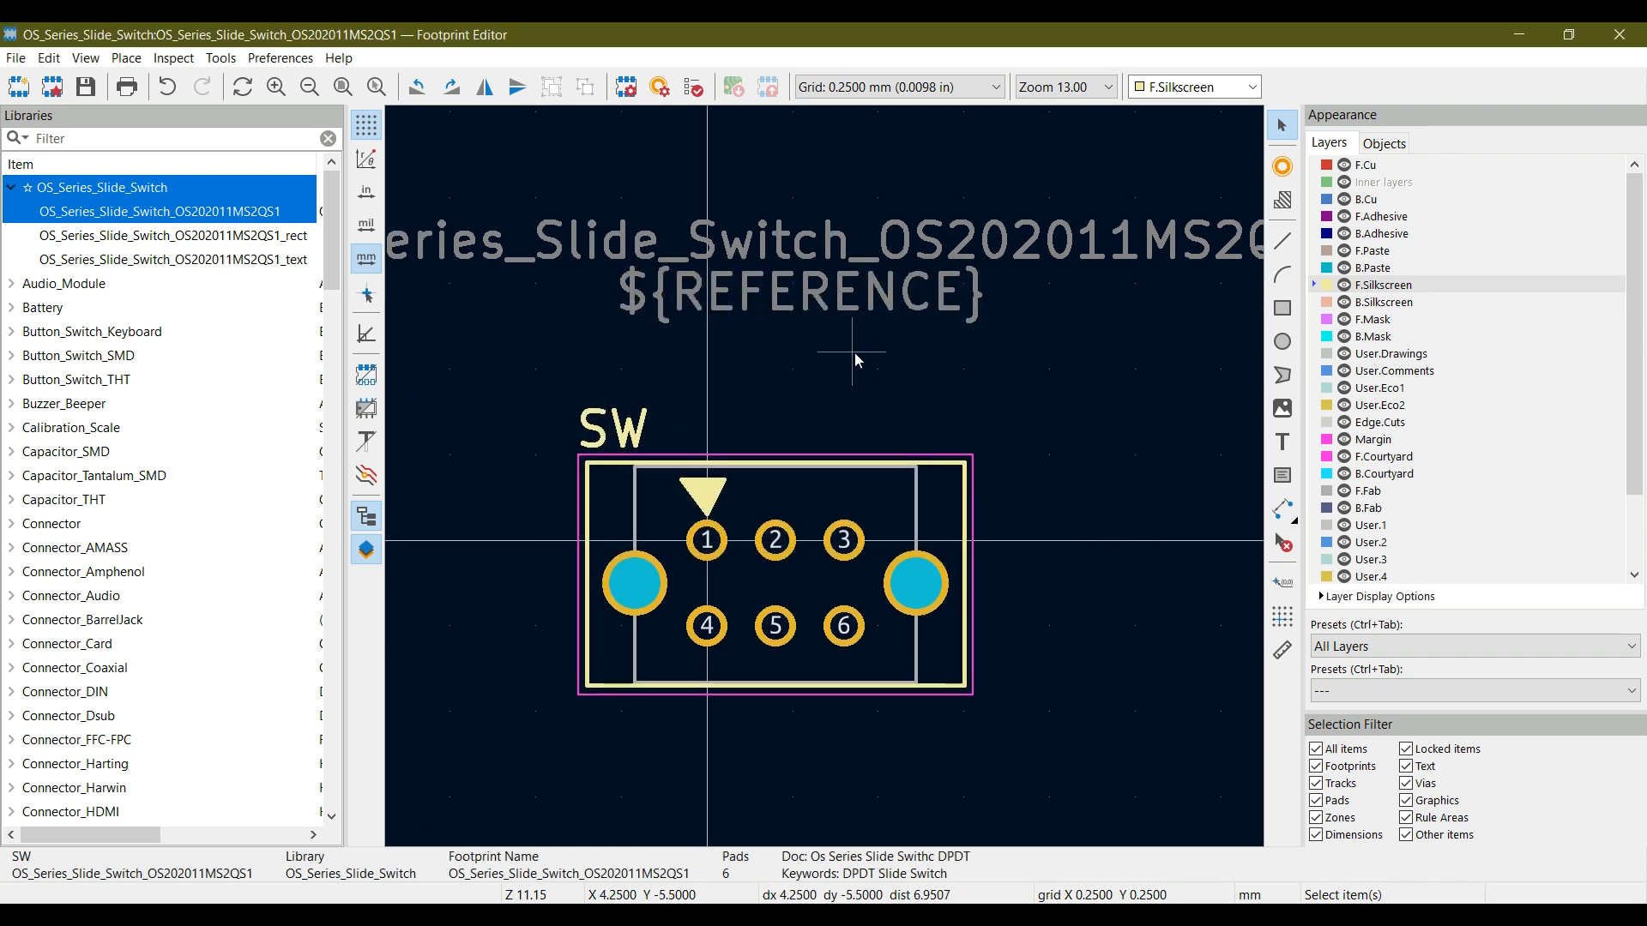
- Open the OS_Series_Slide_Switch_OS202011MS2QS1_rect footprint's properties, set its reference designator to SW, and hide the value and ${REFERENCE} texts
double_click(255, 236)
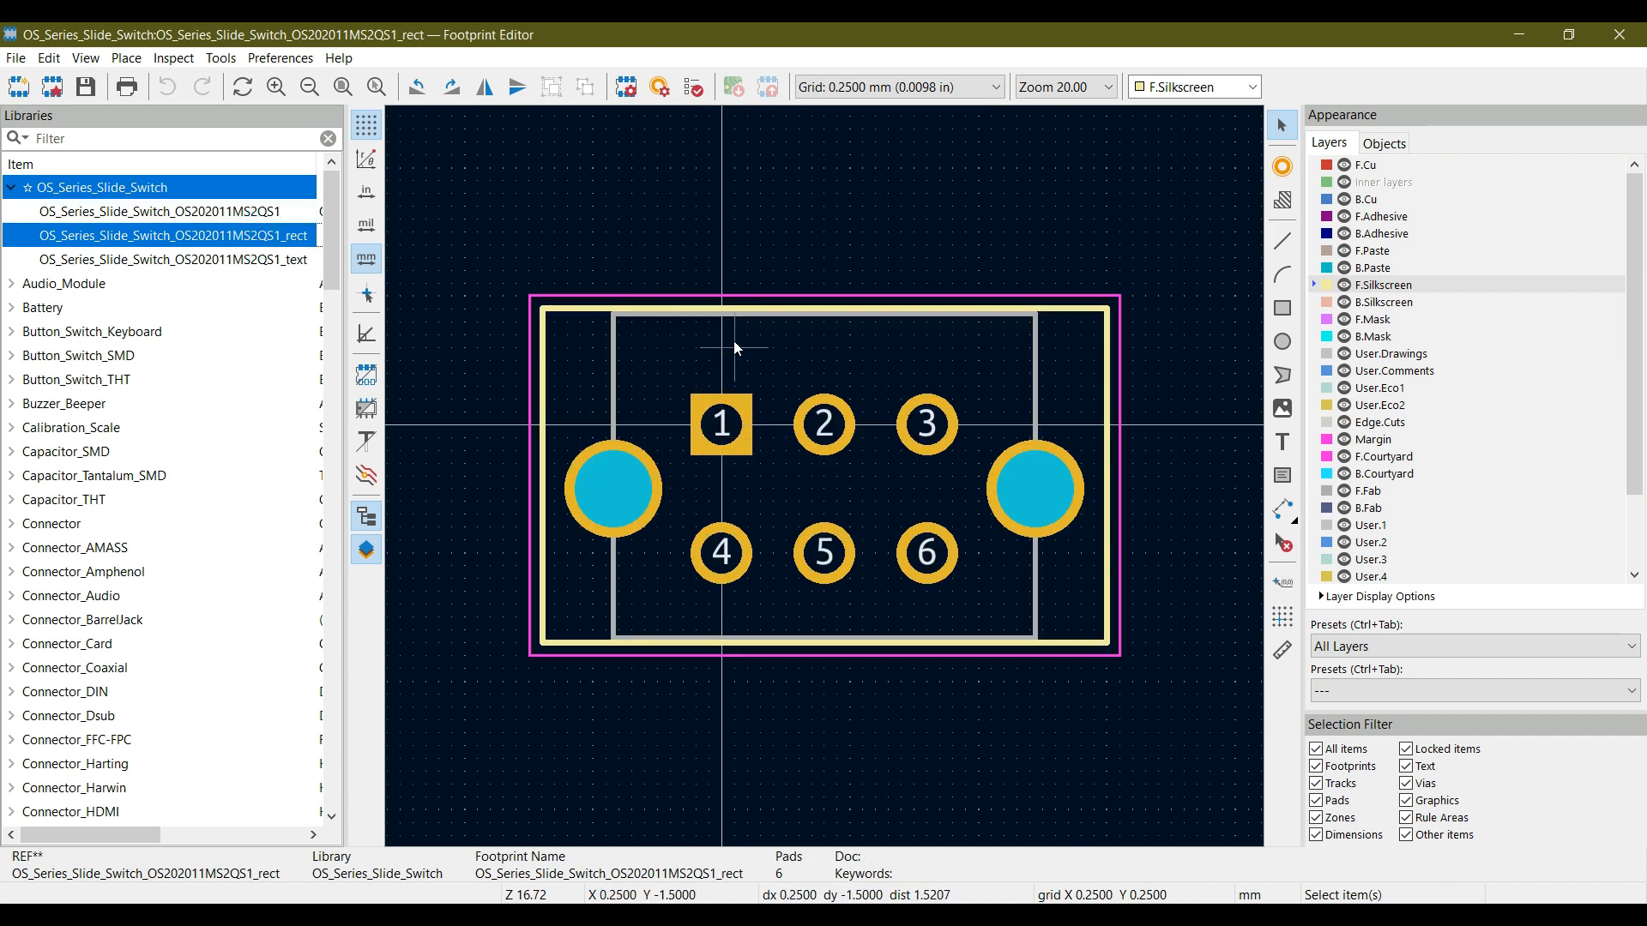
left_click(626, 87)
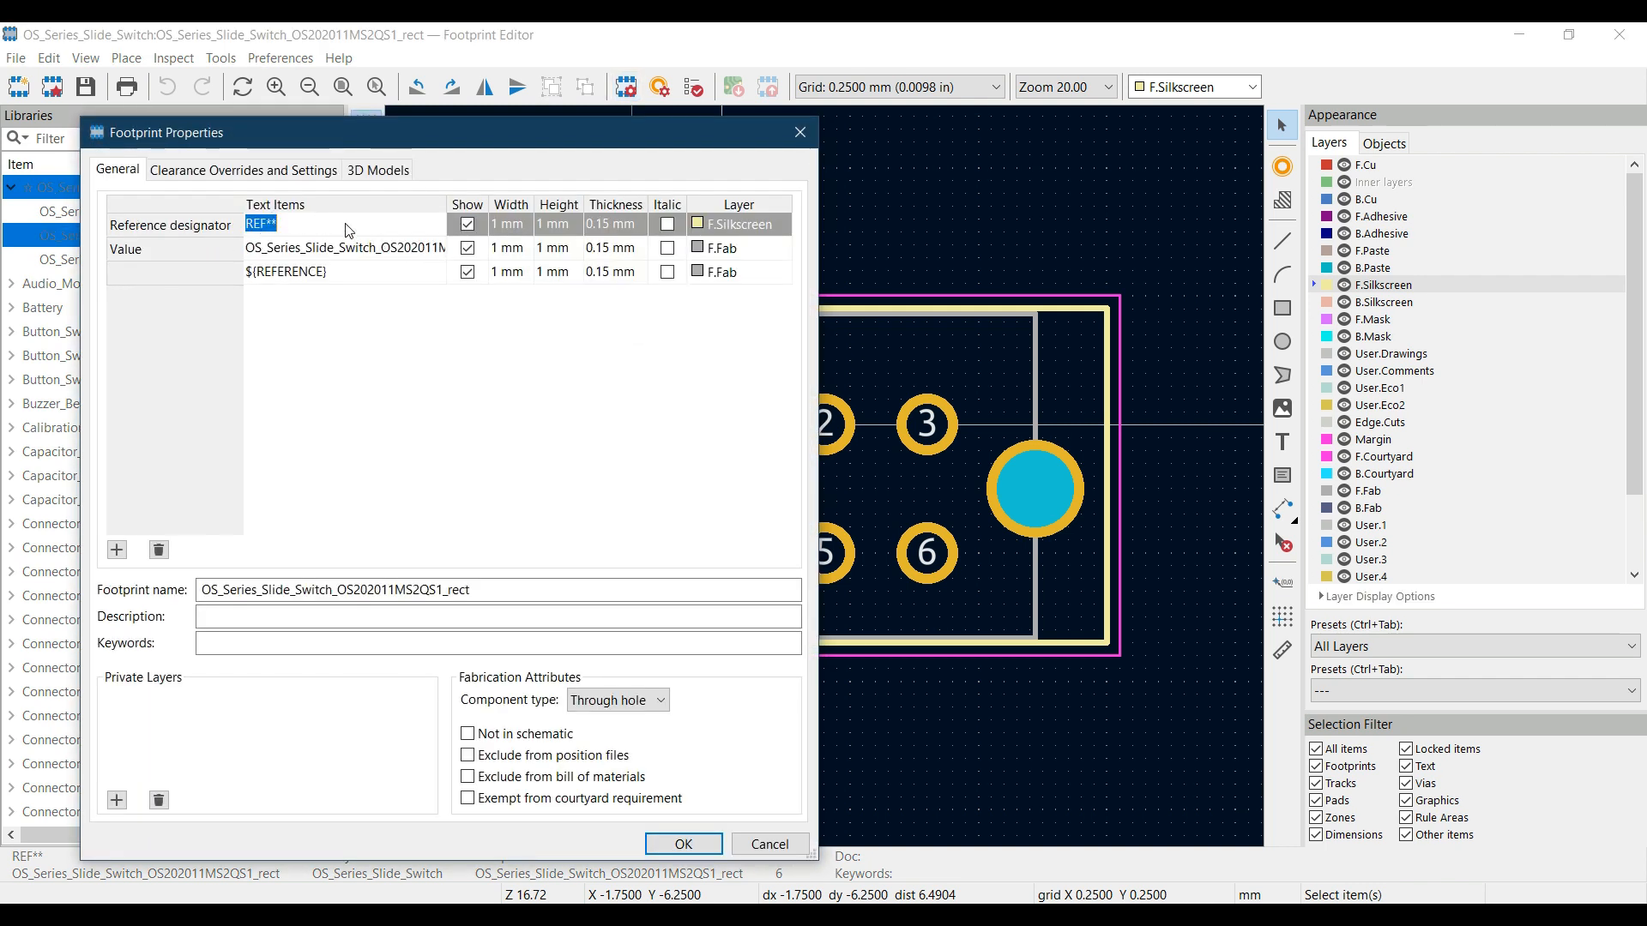
type("SW")
left_click(467, 248)
left_click(468, 271)
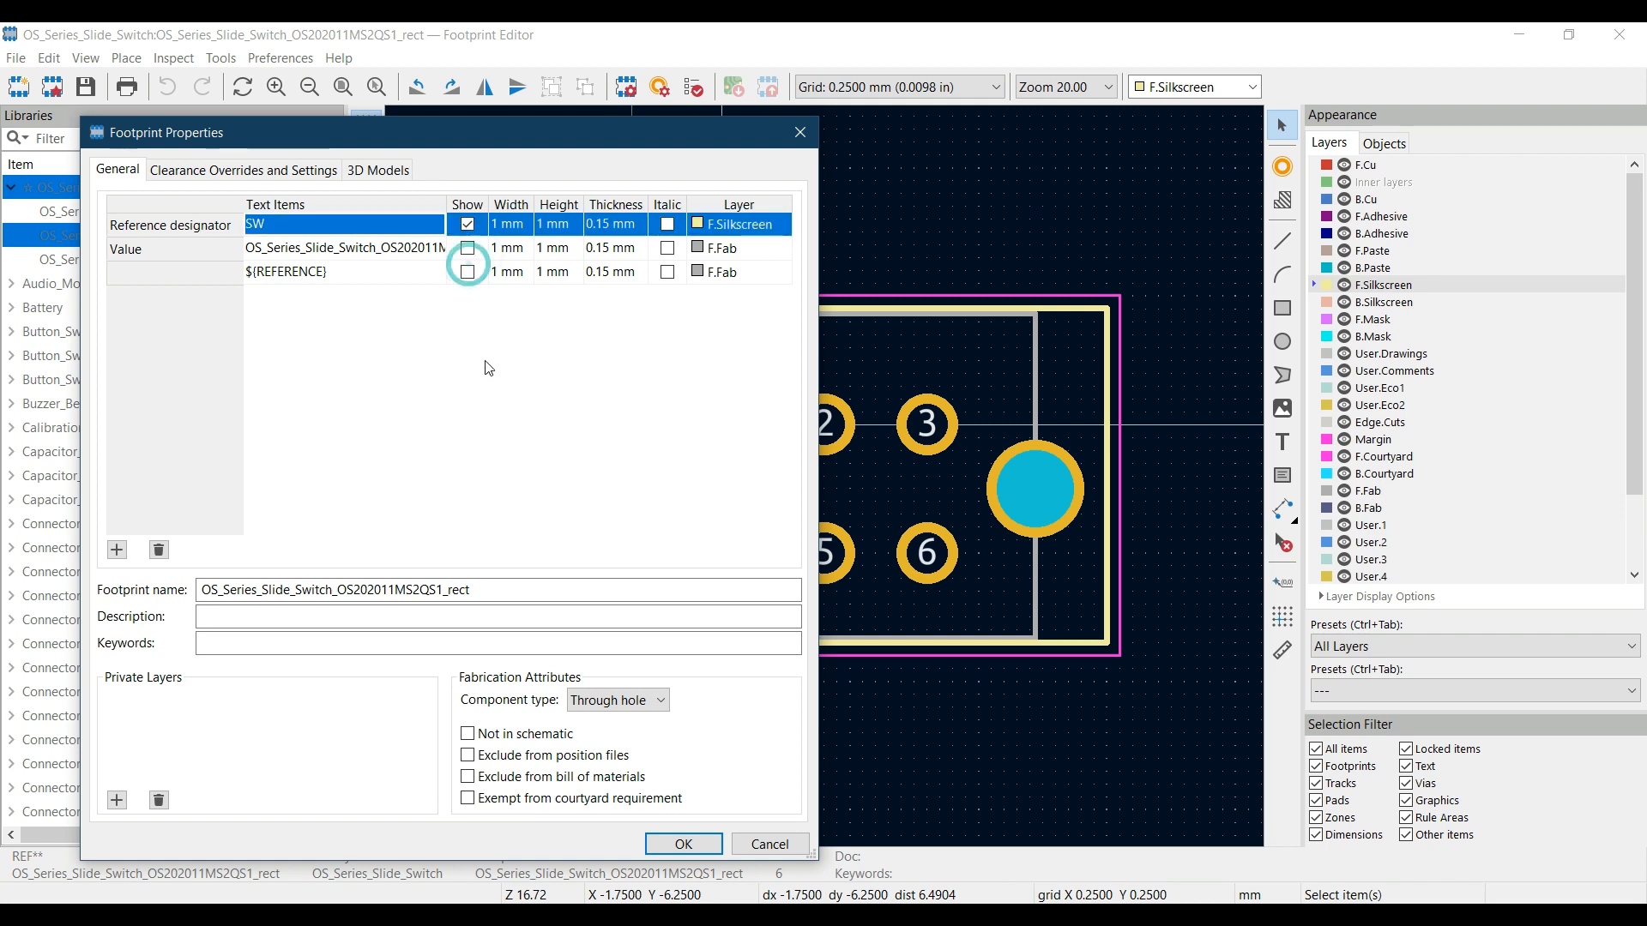
- Enter the description "DPDT SLide switch" and keywords "DPDT Slide Switch" for the rect footprint and apply the properties
left_click(274, 615)
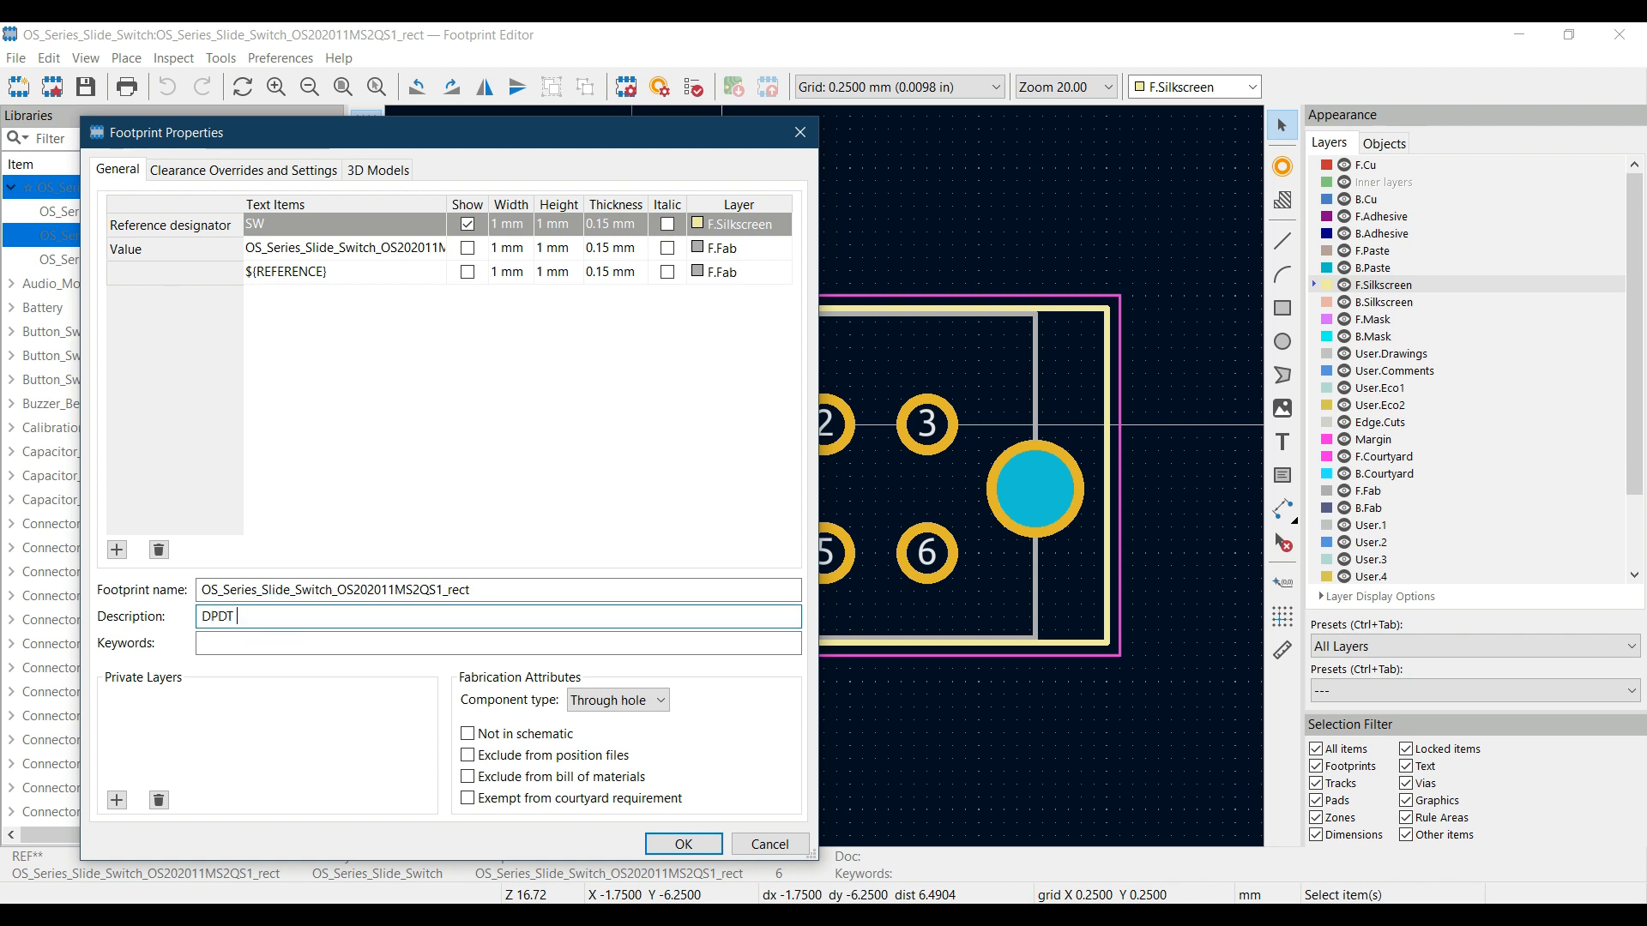
type("DPDT SLide withc")
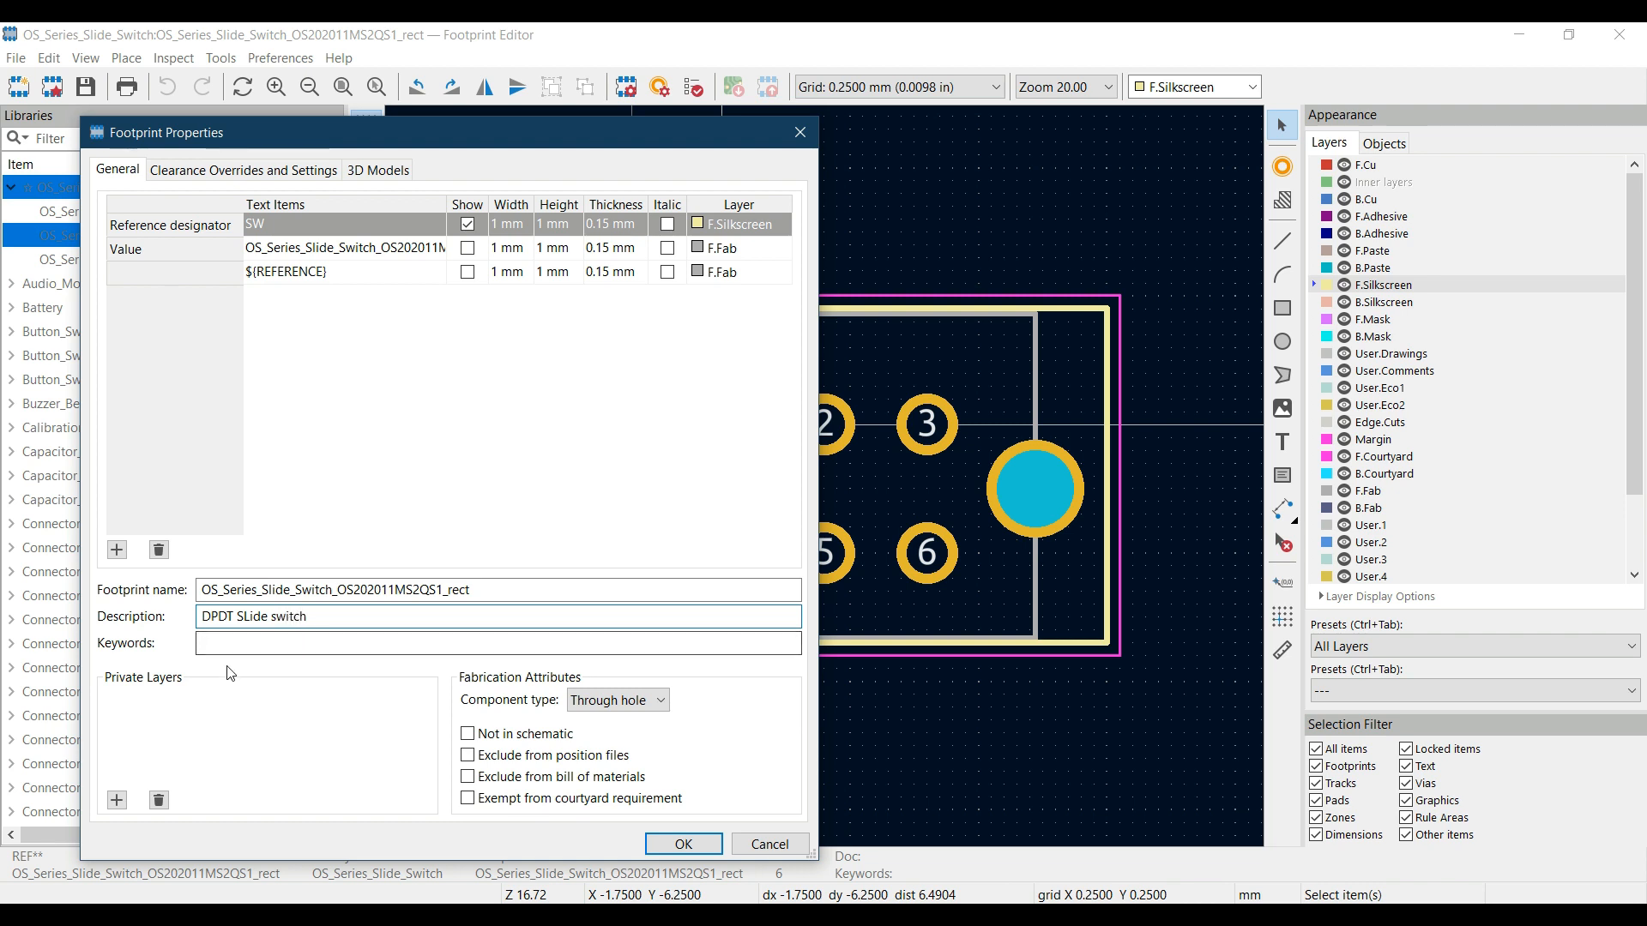
left_click(253, 639)
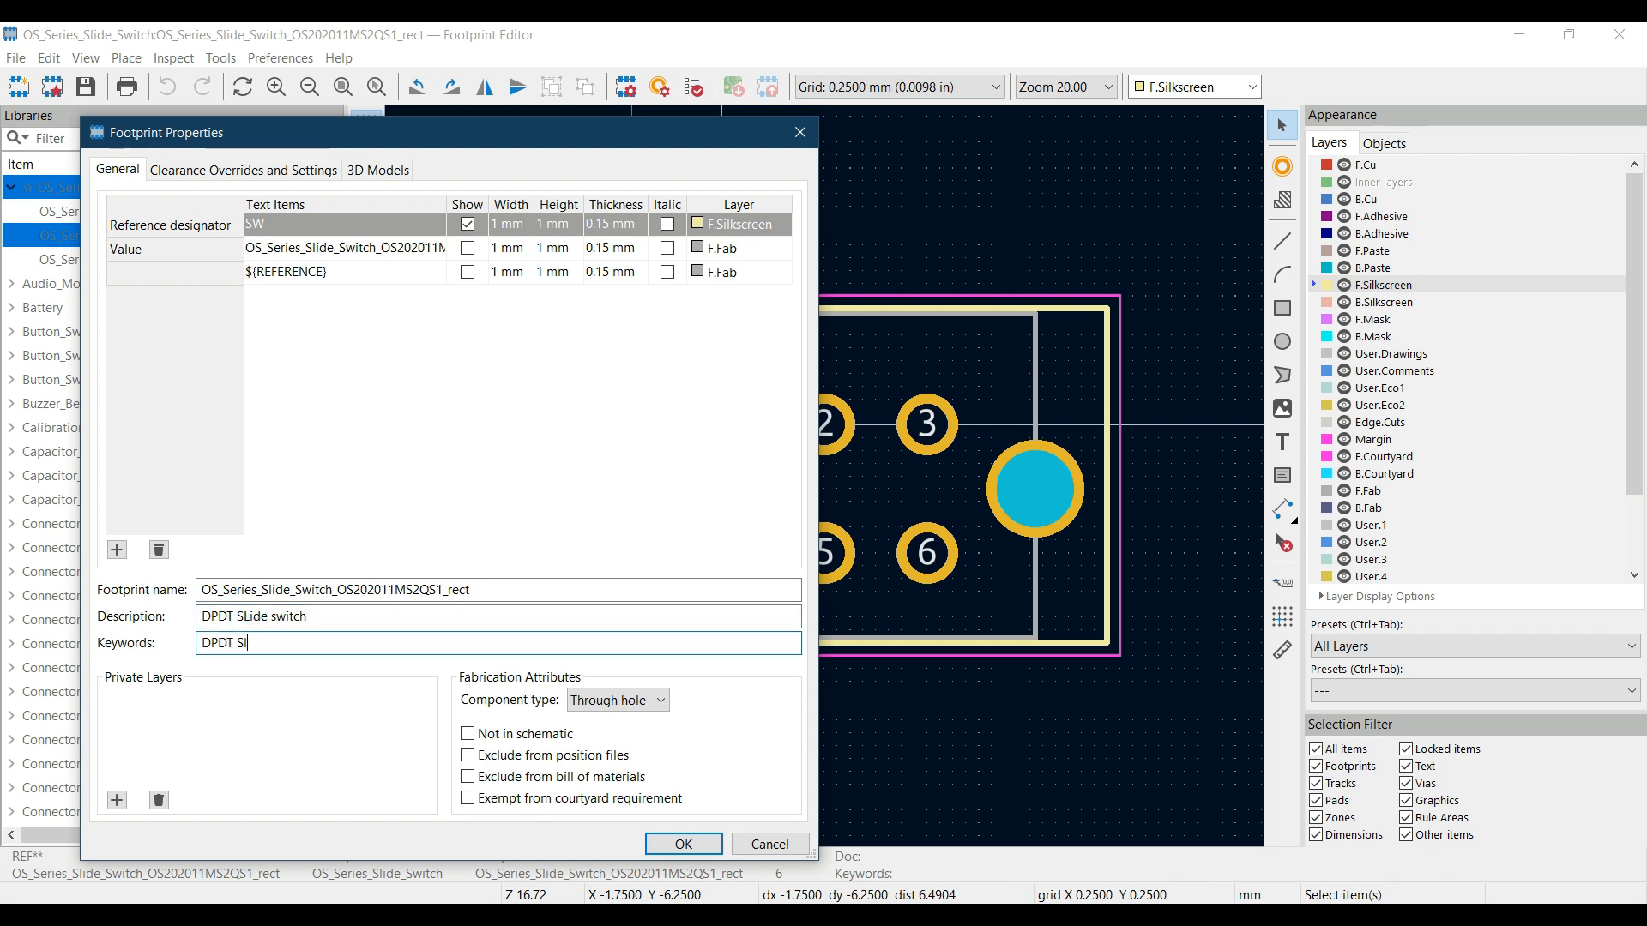
type("DPDT Slide Switch")
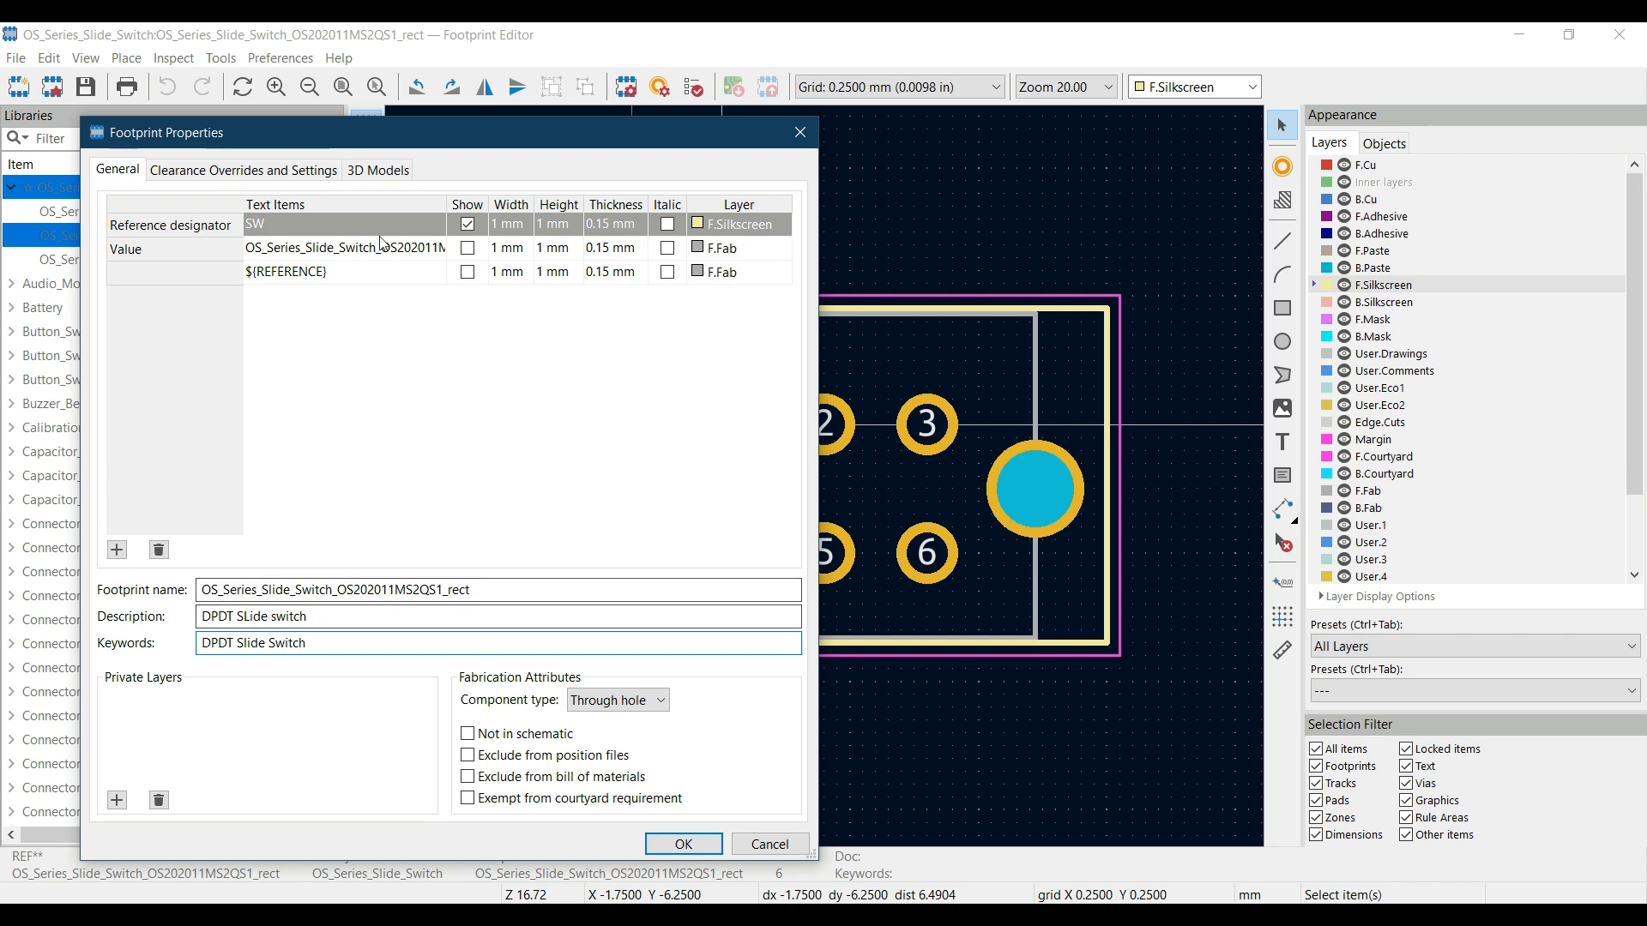
left_click(683, 845)
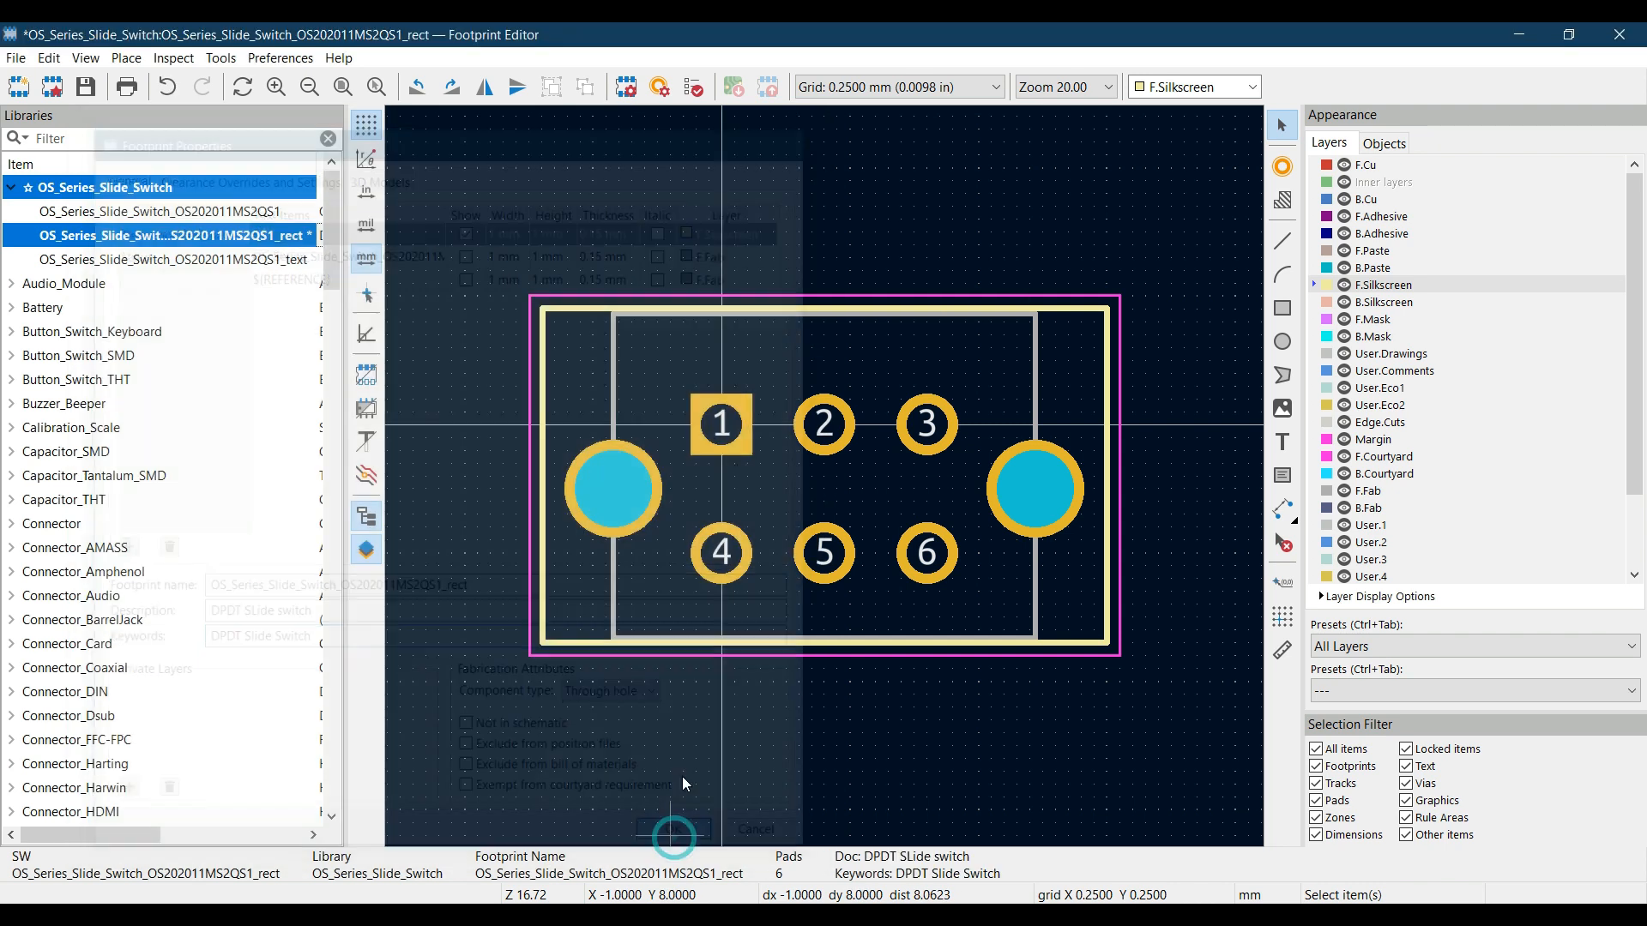
- Place the SW reference text just above the rect footprint's upper-left corner and save the footprint
scroll(852, 414, "down", 5)
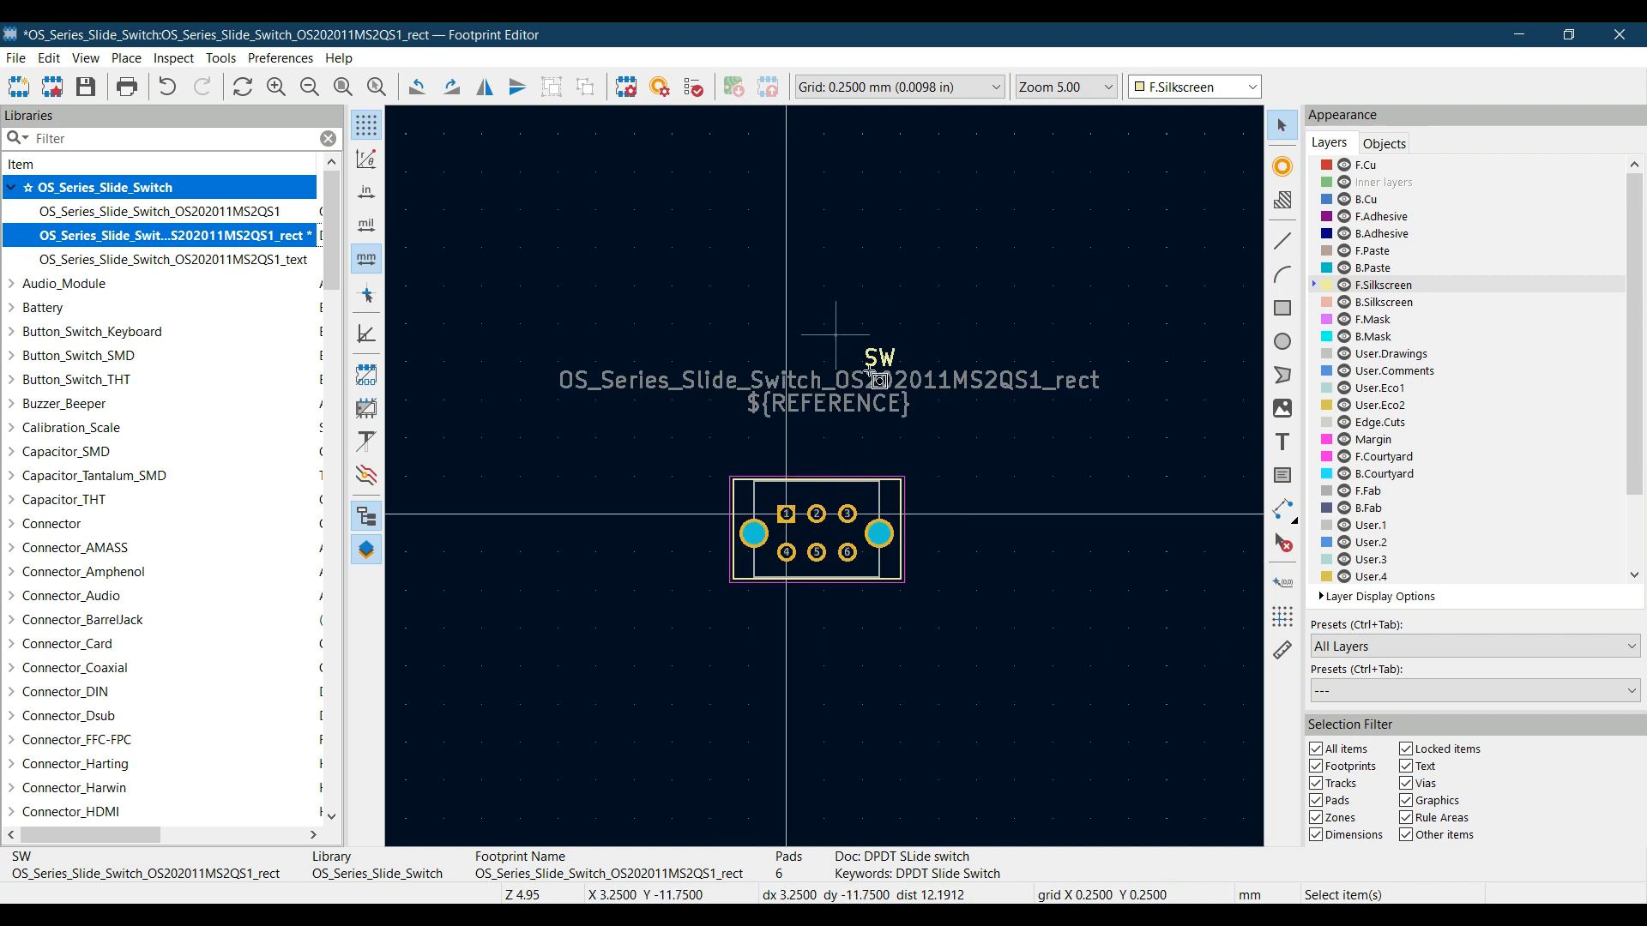
left_click(879, 357)
left_click_drag(878, 358, 748, 469)
left_click(672, 544)
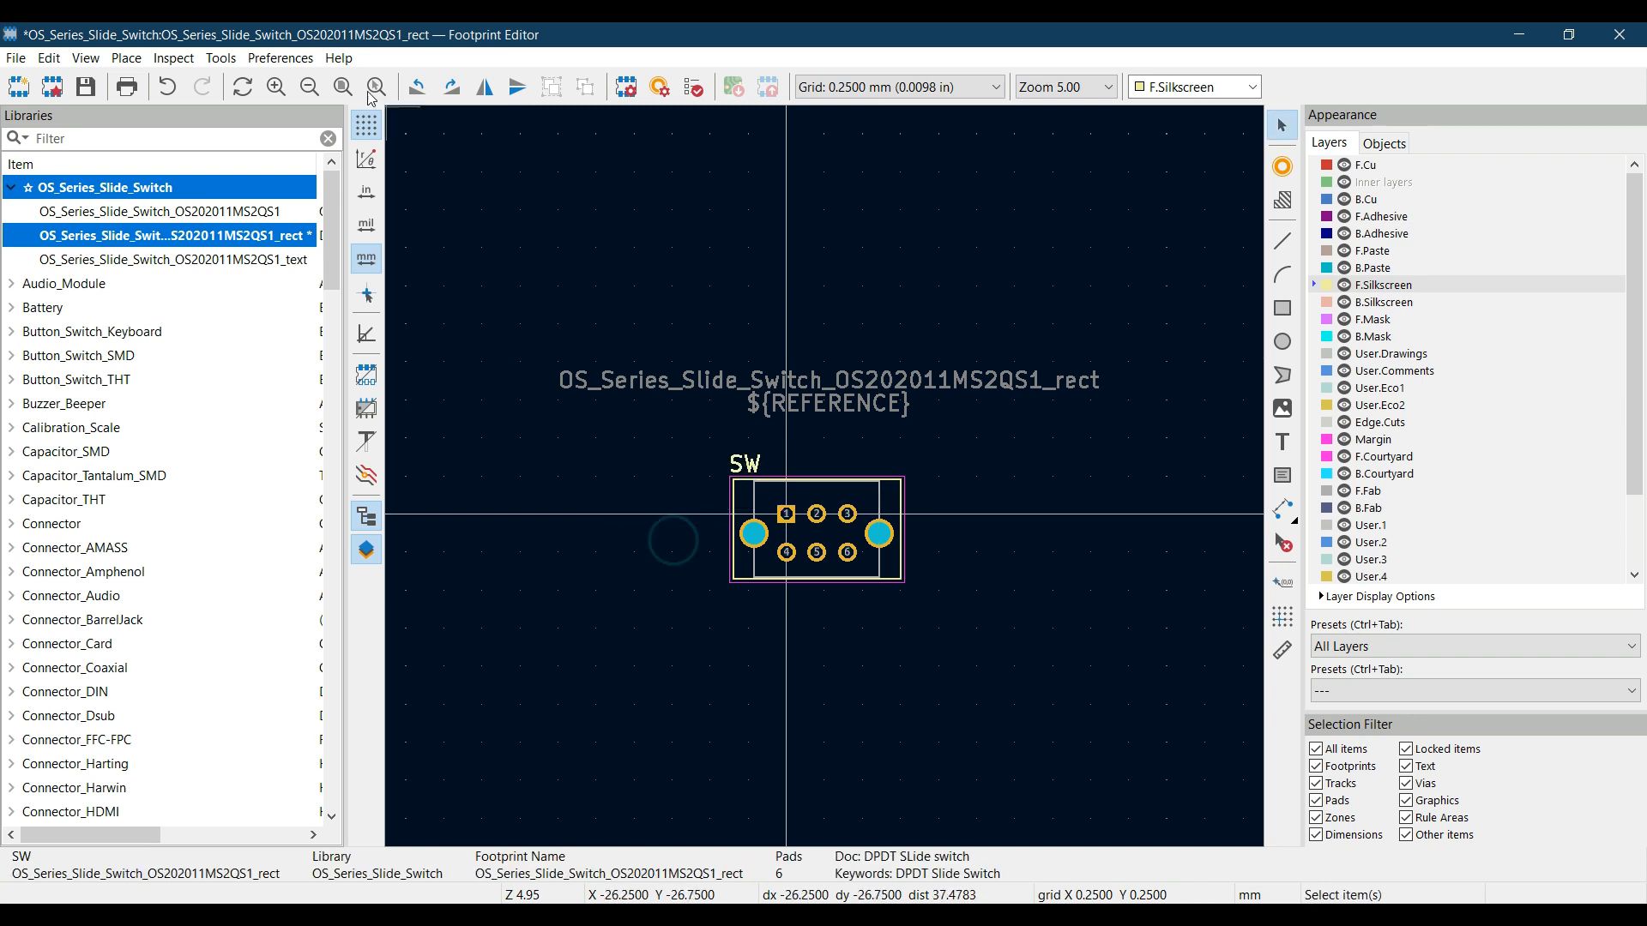
left_click(87, 87)
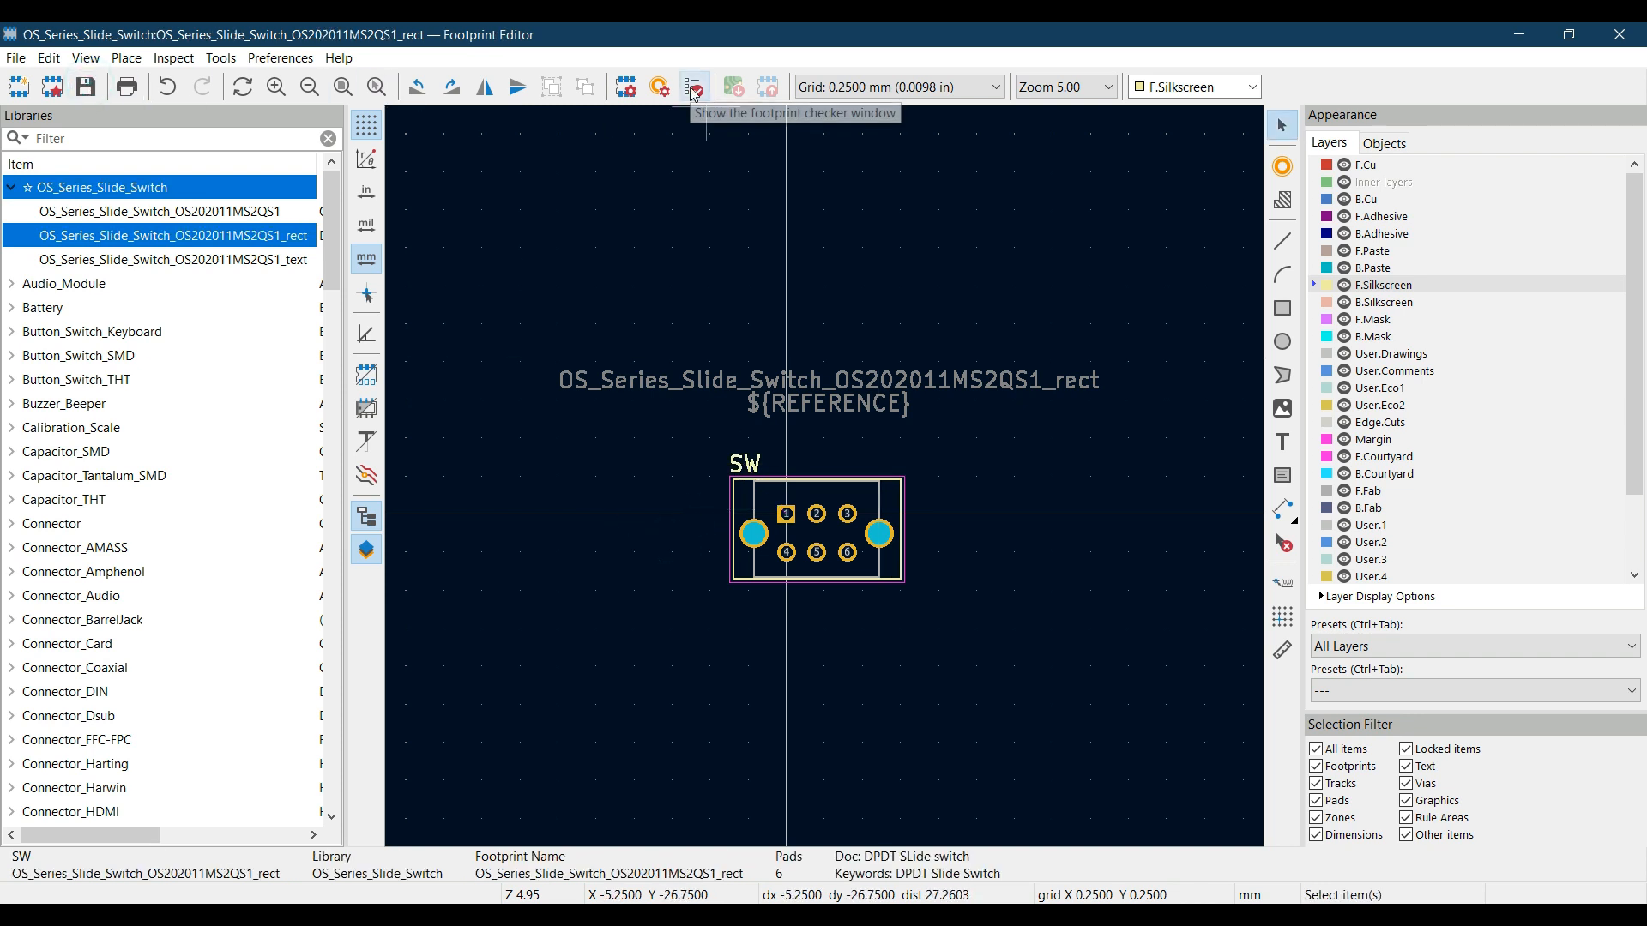
- Run the footprint checker on the rect footprint and close it
left_click(692, 87)
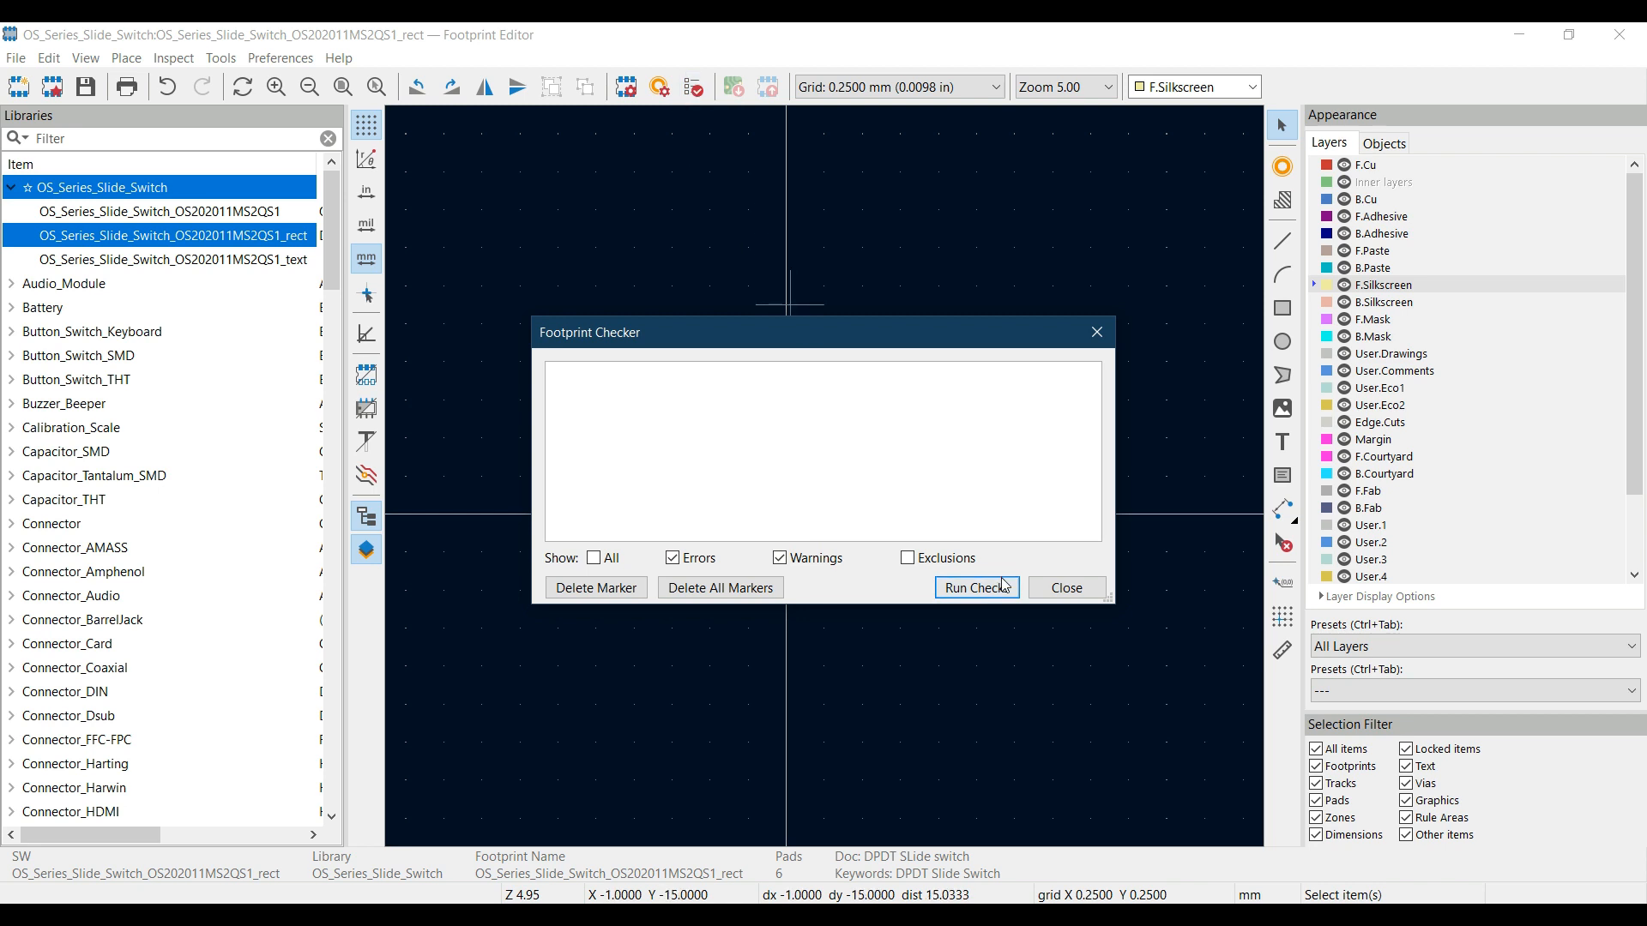
left_click(997, 587)
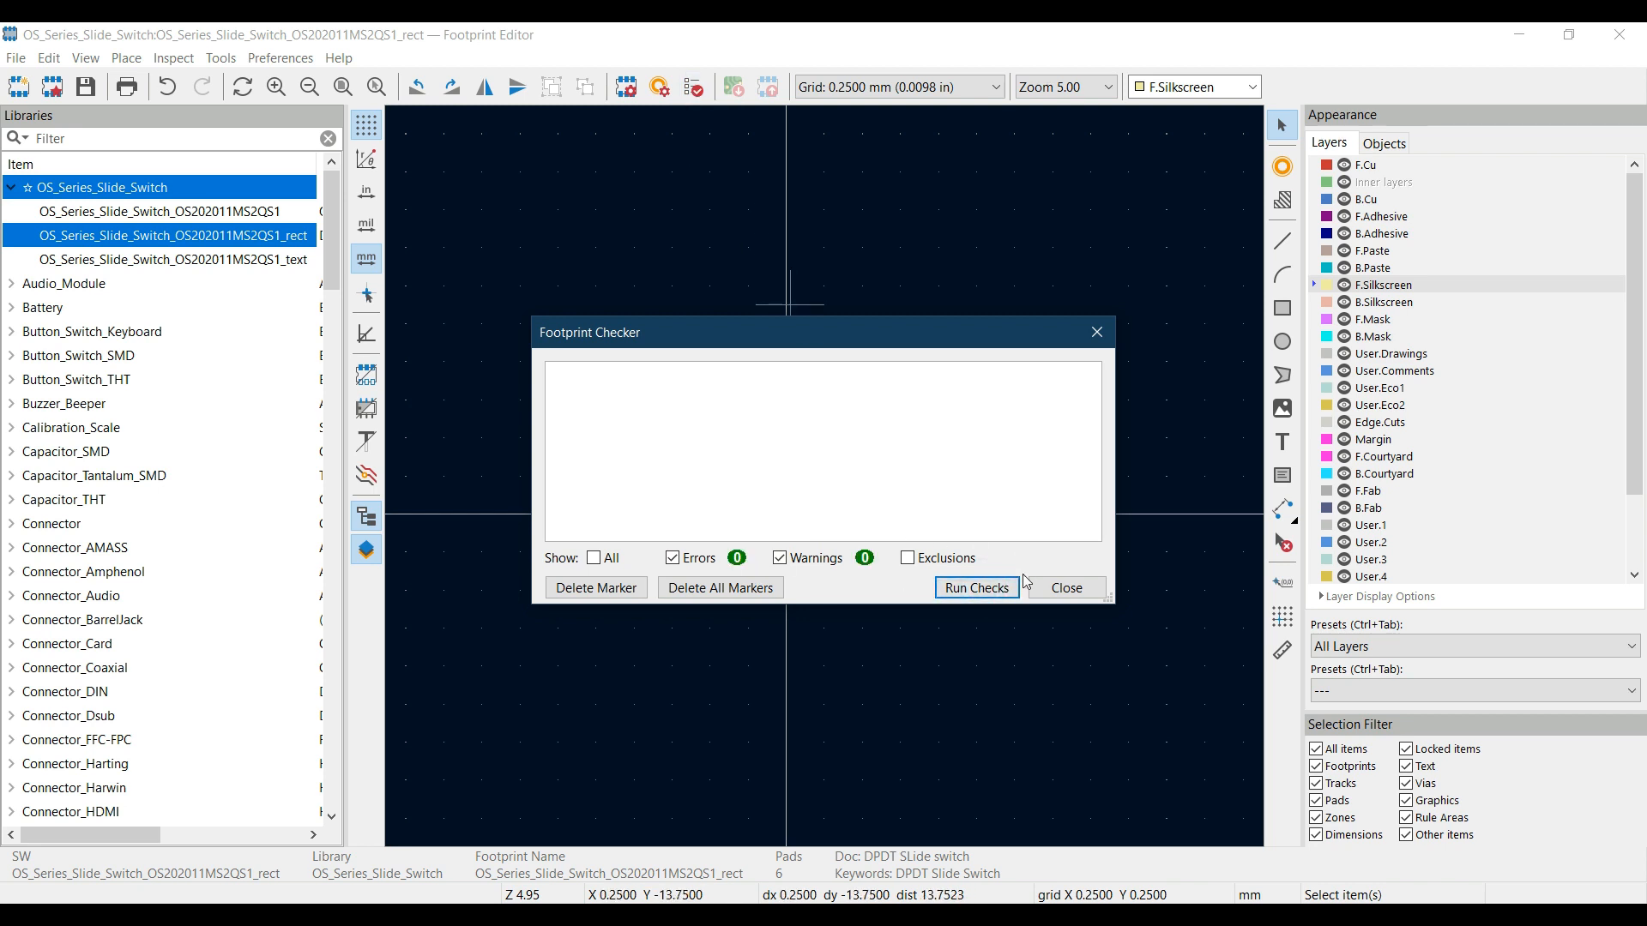
left_click(1066, 587)
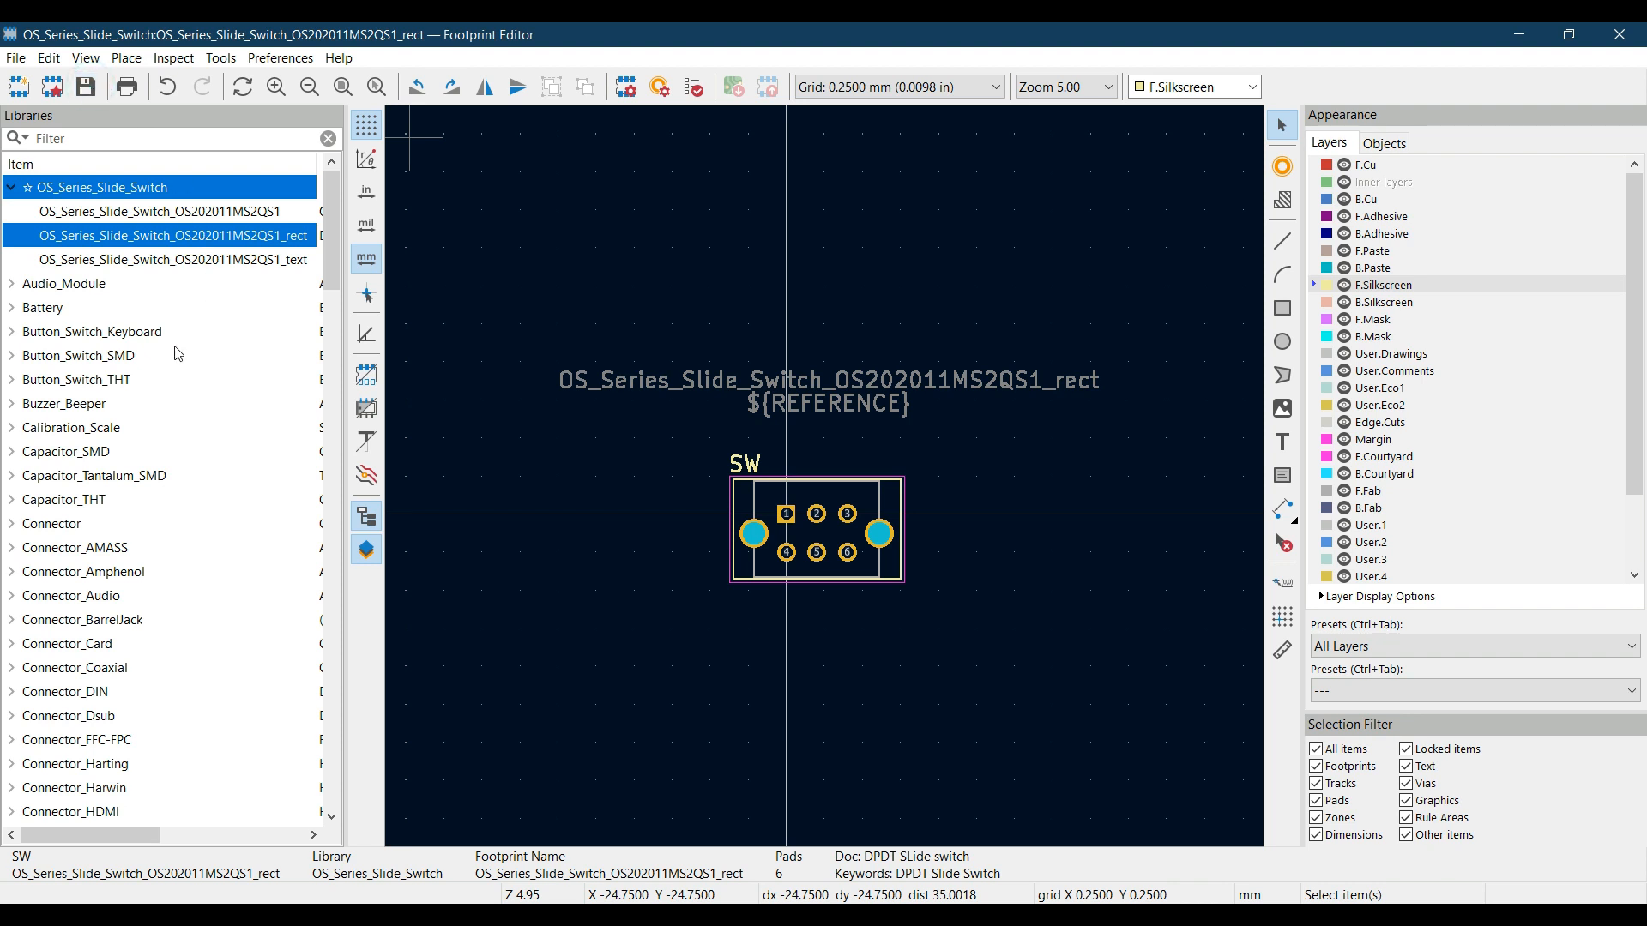
- Open the OS_Series_Slide_Switch_OS202011MS2QS1_text footprint's properties, hide the value, "1" and ${REFERENCE} texts, and set the reference designator to SW
double_click(278, 260)
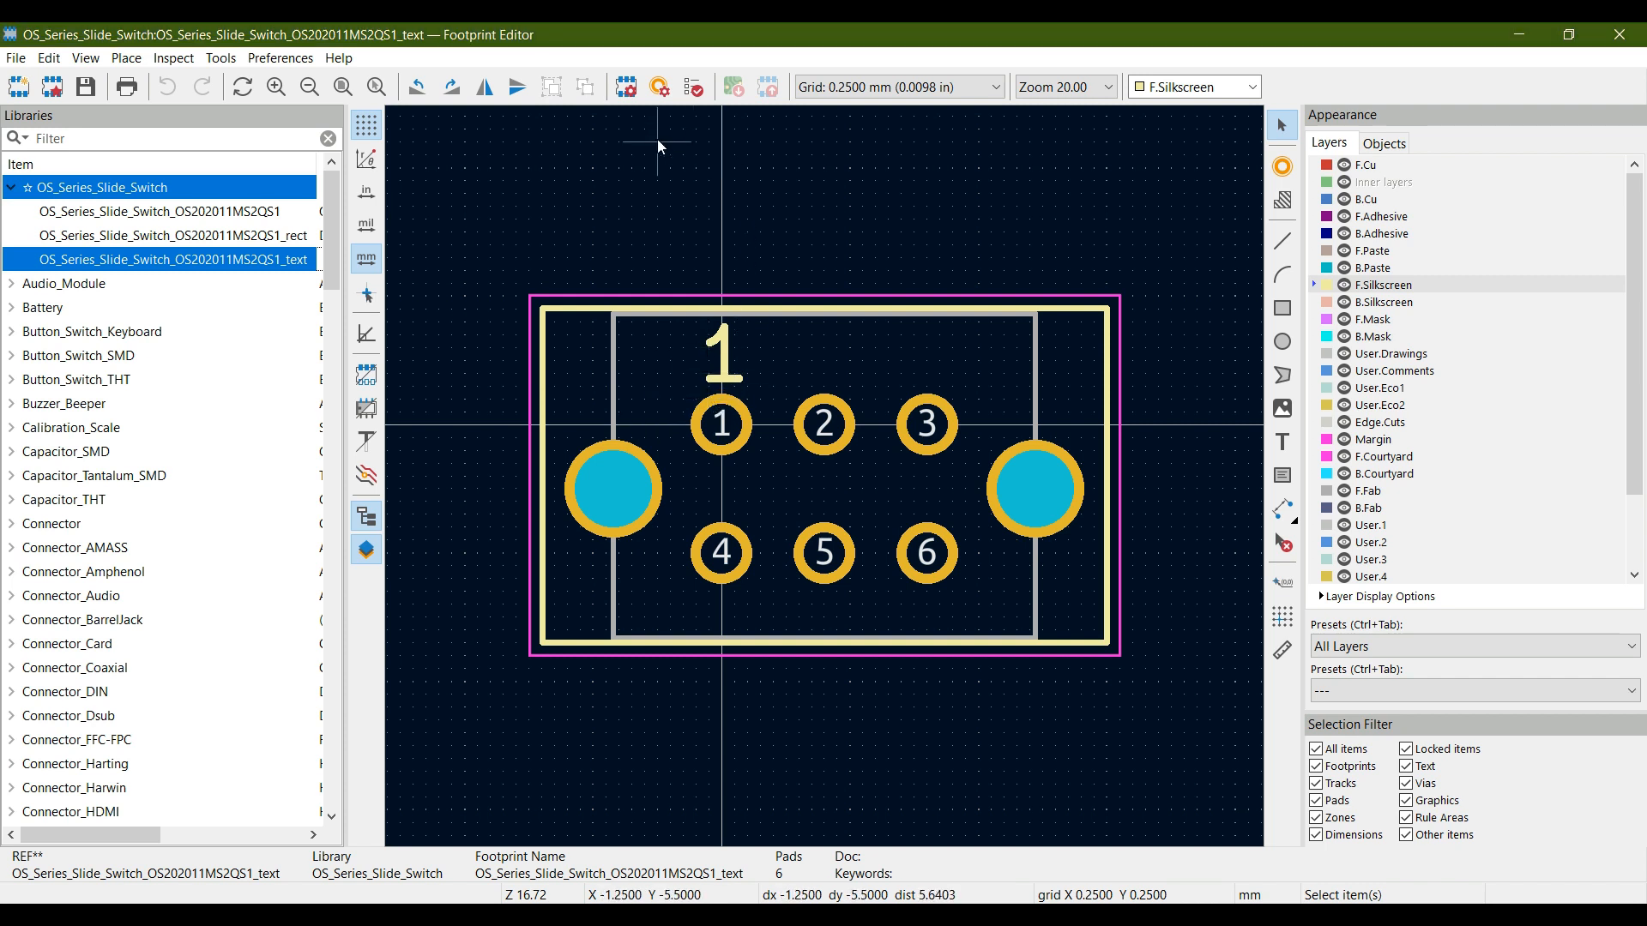
left_click(633, 83)
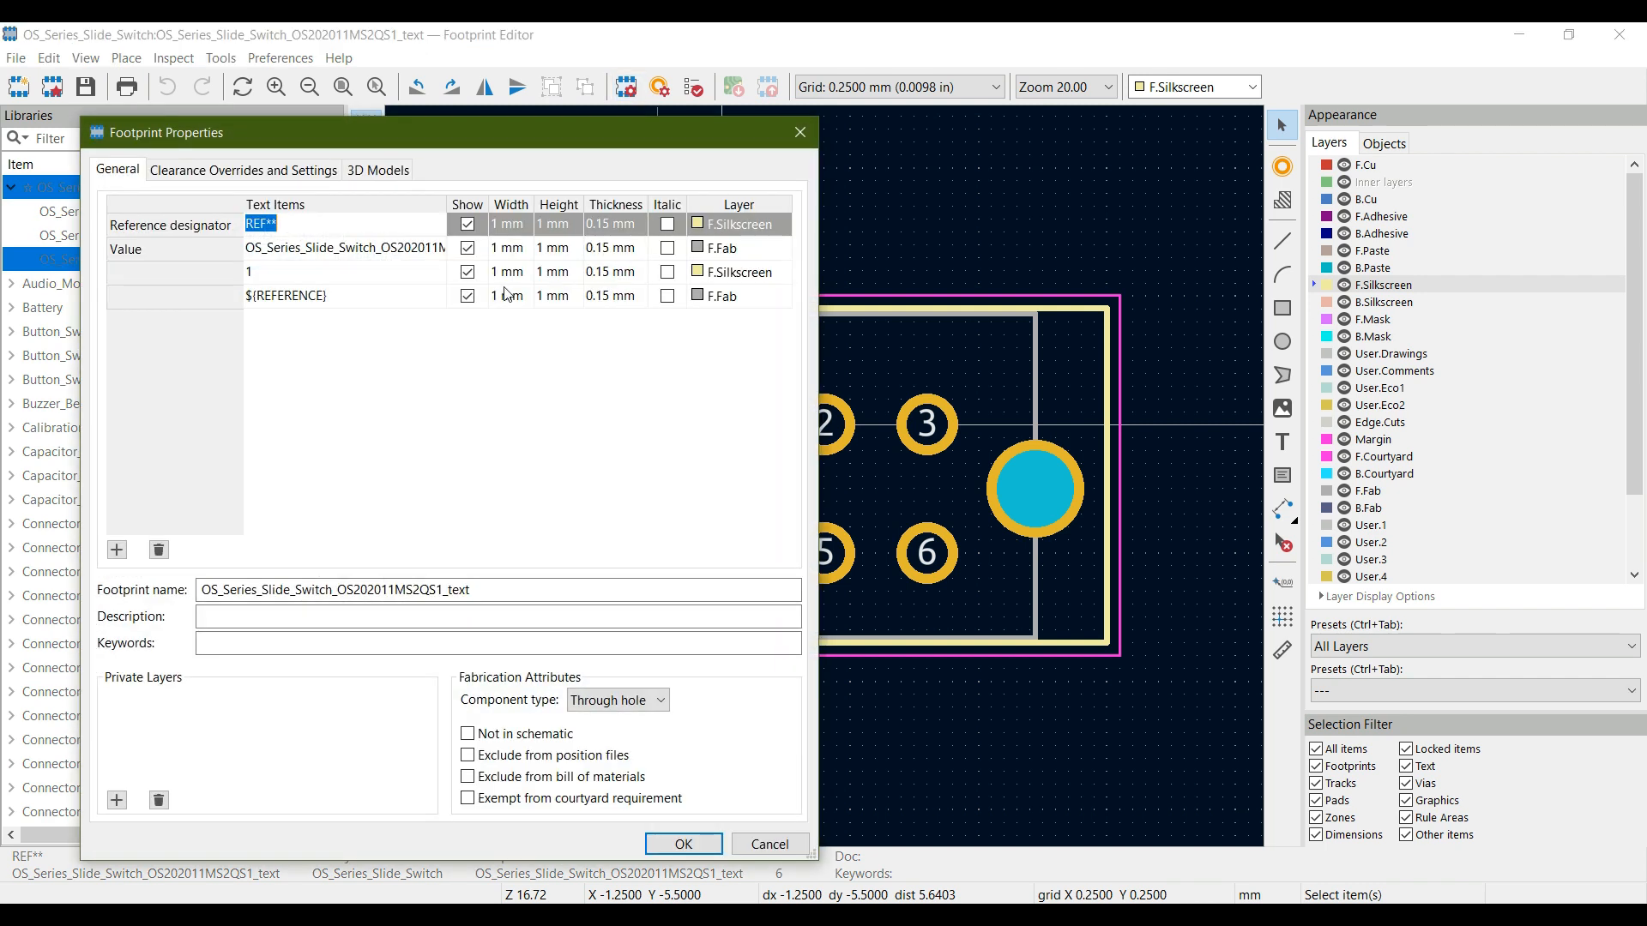
left_click(468, 296)
left_click(468, 272)
left_click(467, 247)
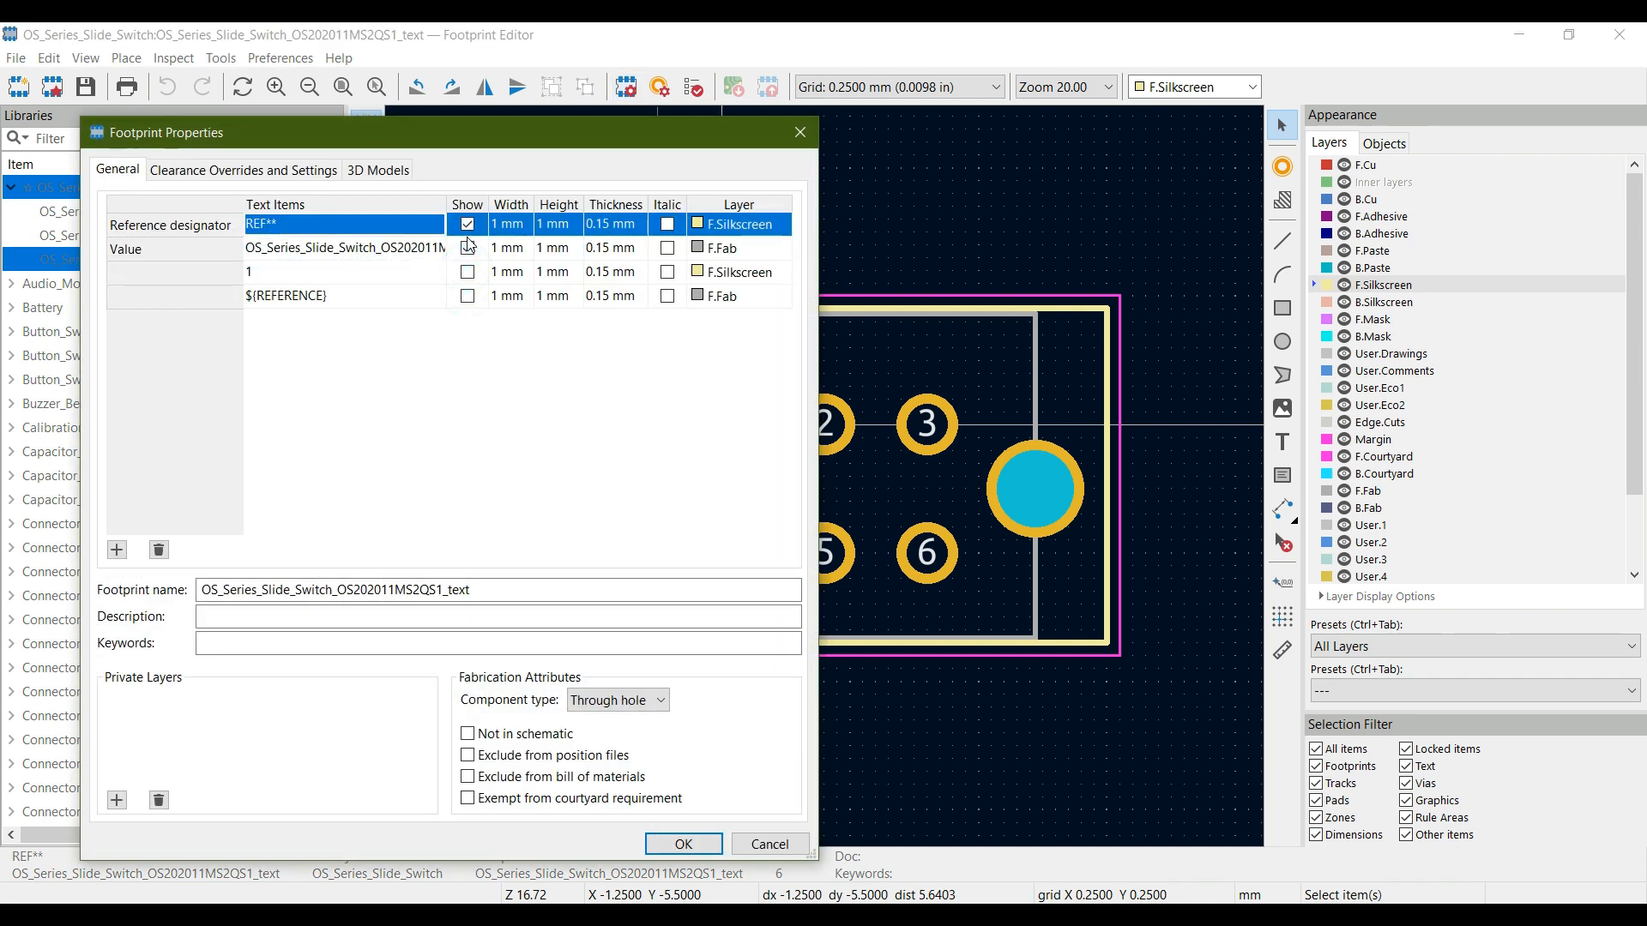
left_click(356, 225)
type("SW")
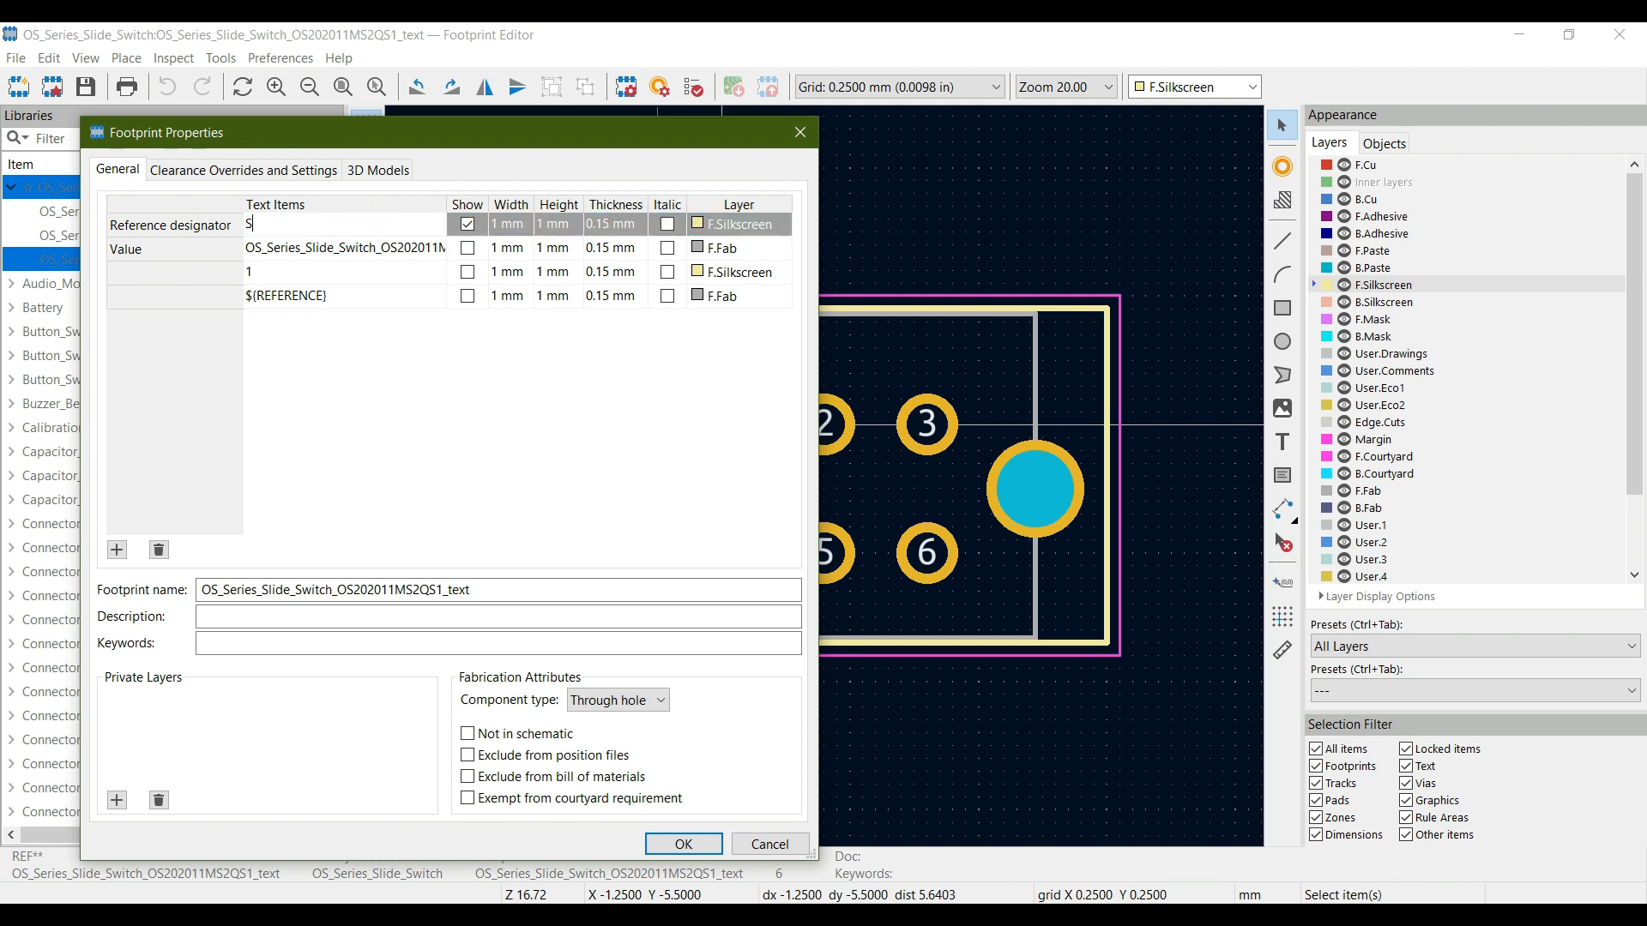
- Enter "DPDT Slide Switch" as both the description and keywords of the text footprint, apply the properties and save
left_click(330, 618)
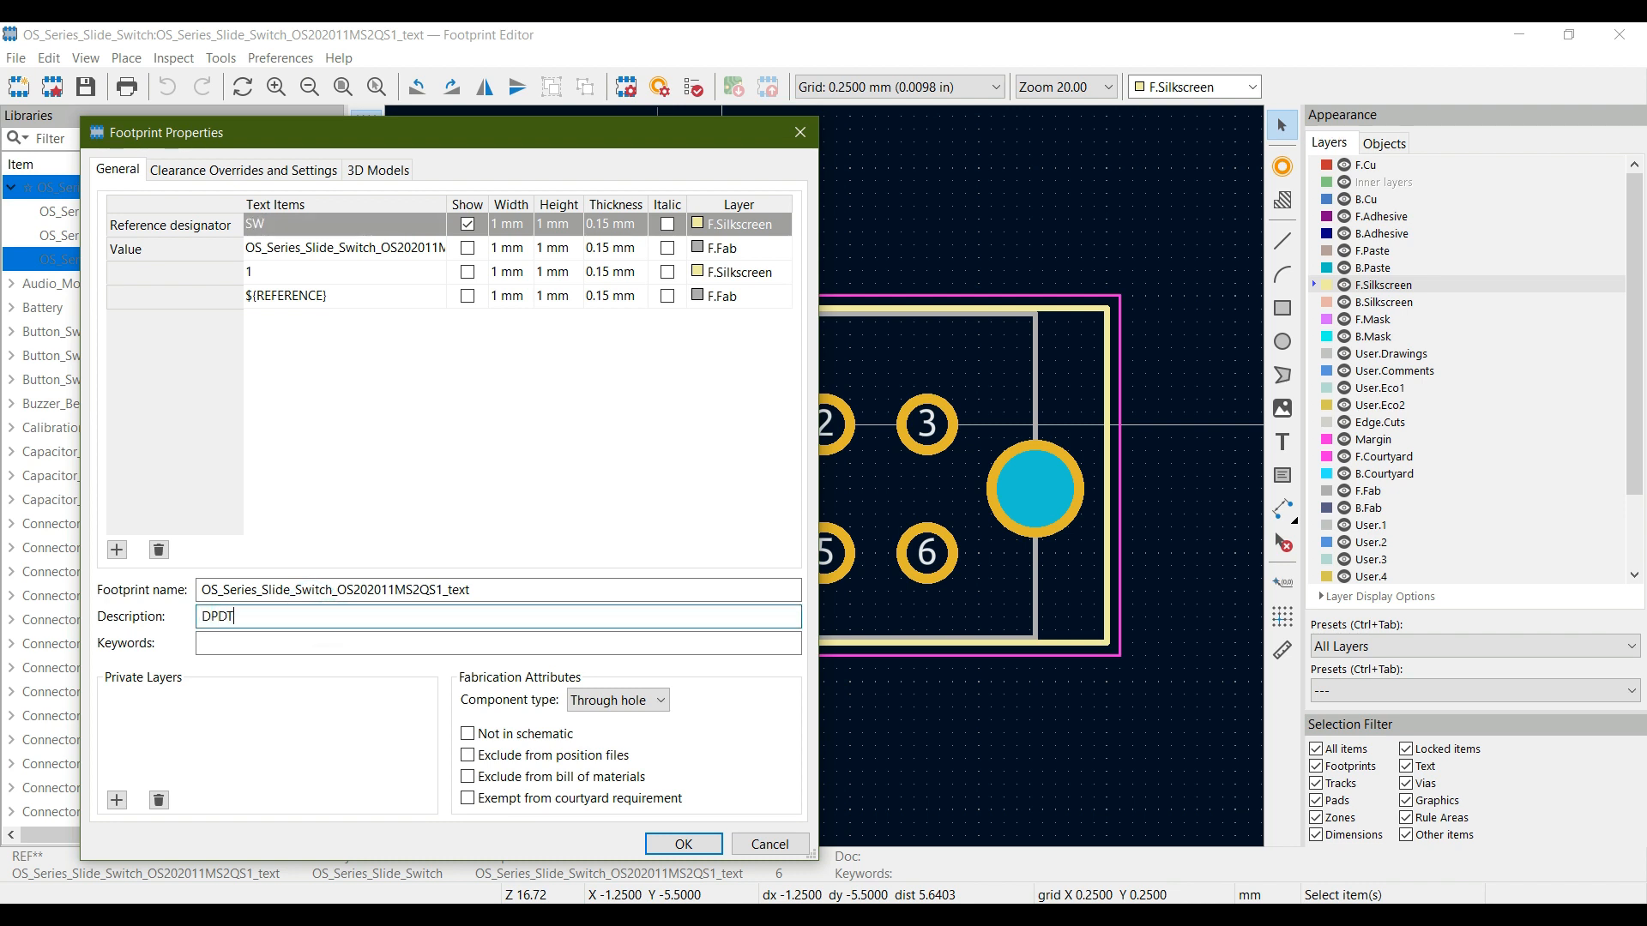
type("DPDT Slide Switch")
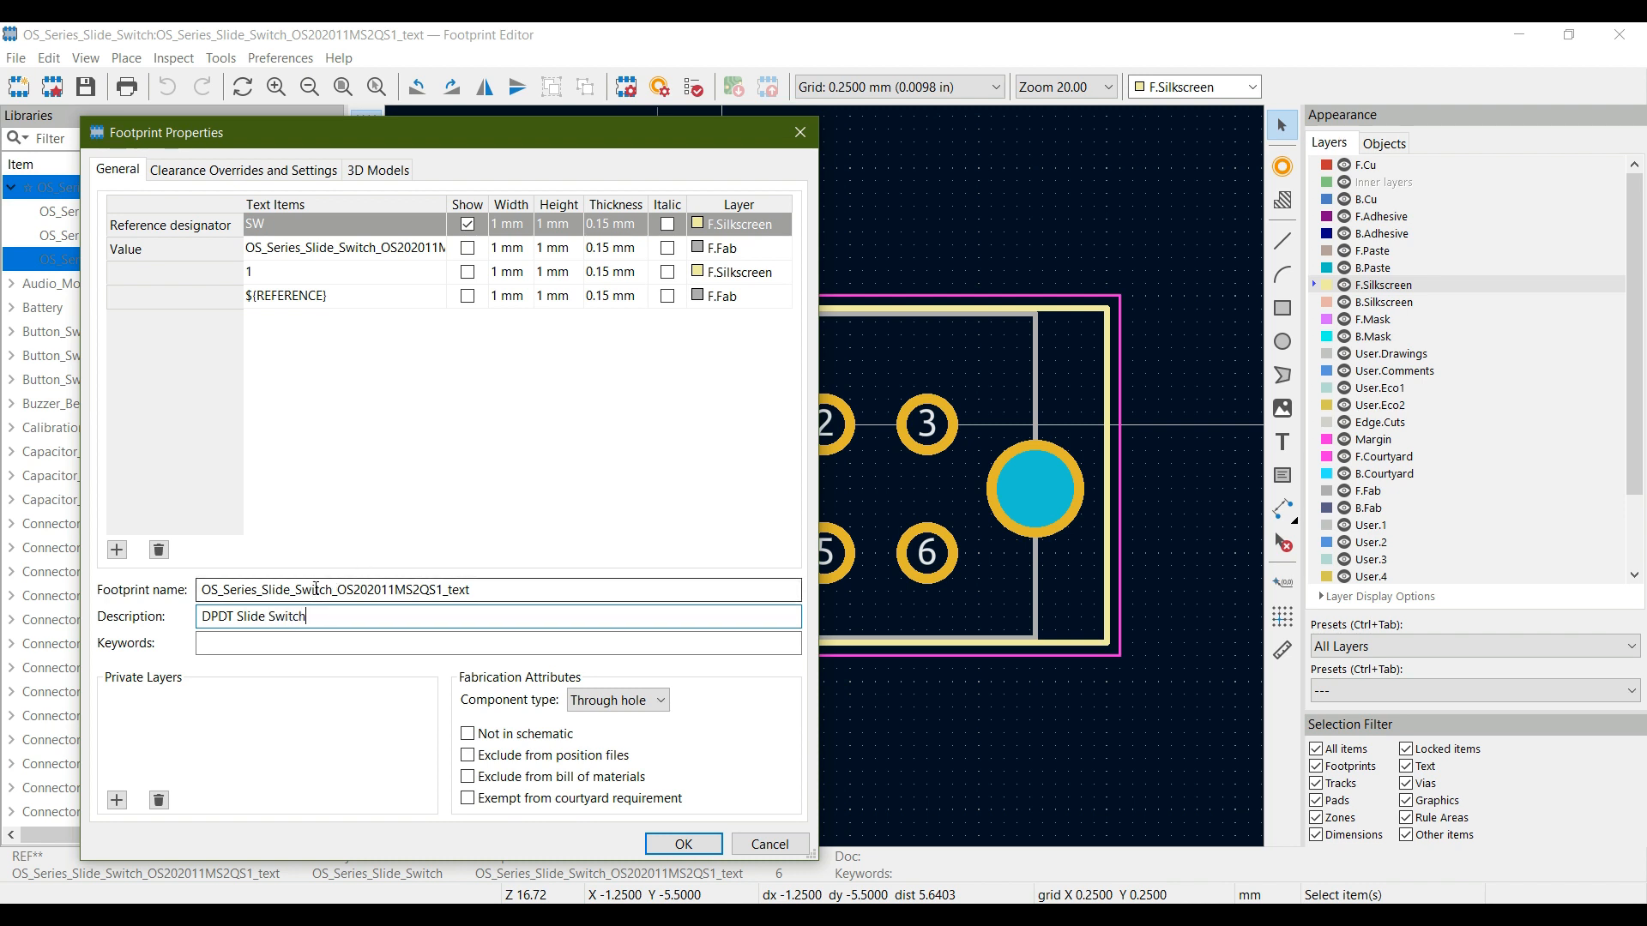
left_click_drag(308, 617, 195, 633)
key("ctrl+c")
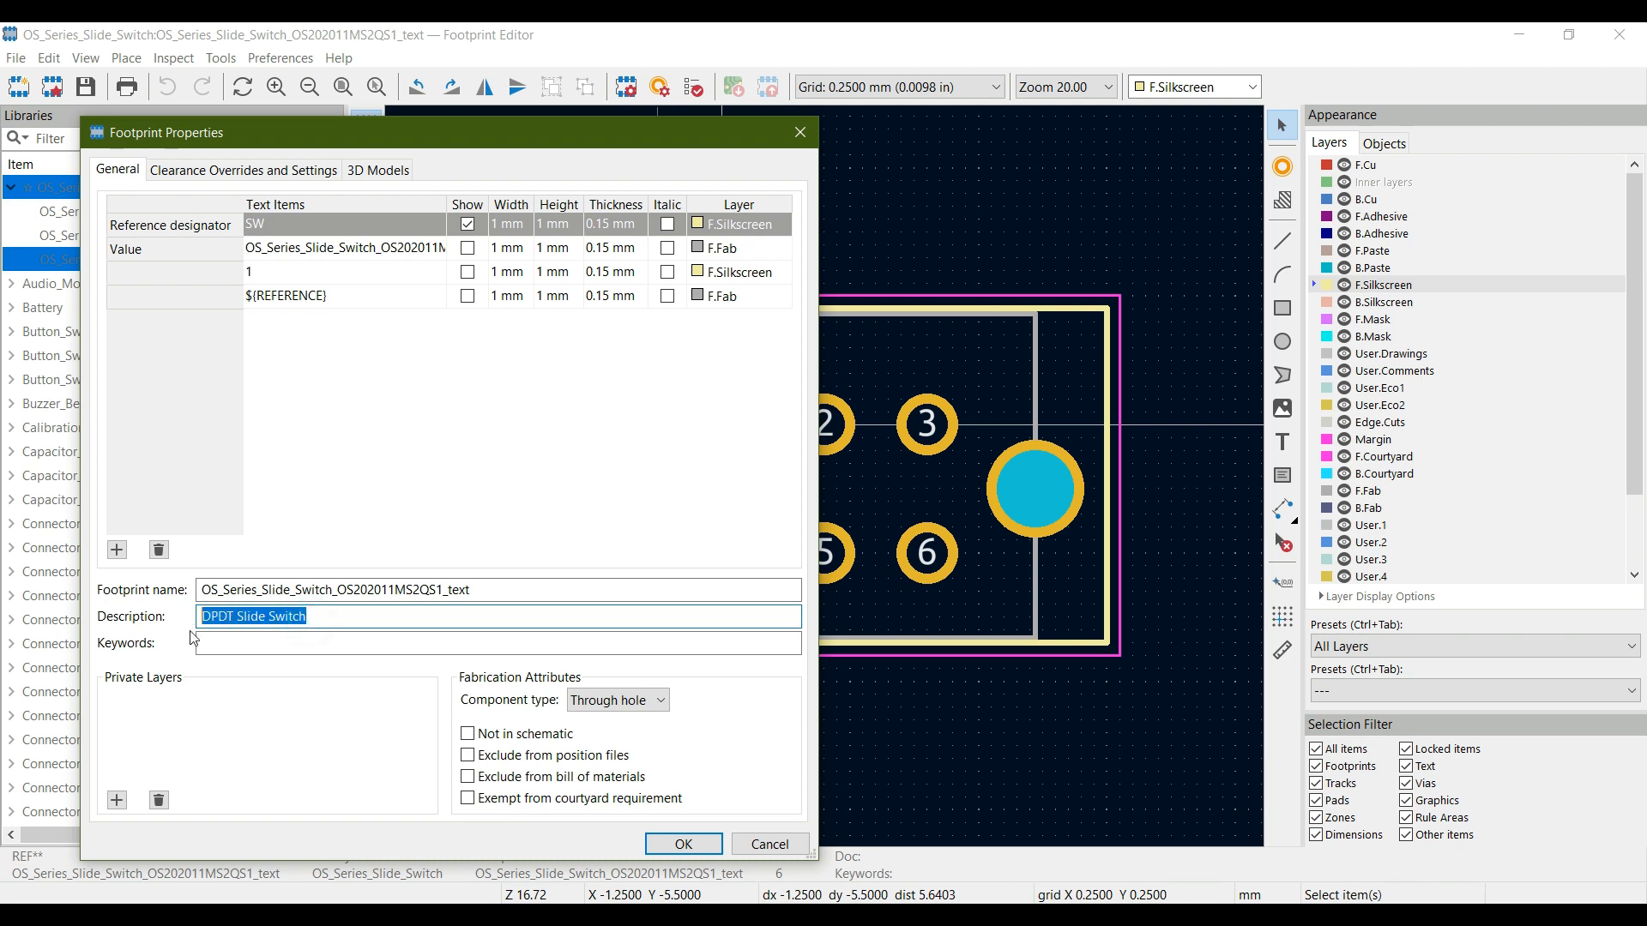
left_click(227, 639)
key("ctrl+v")
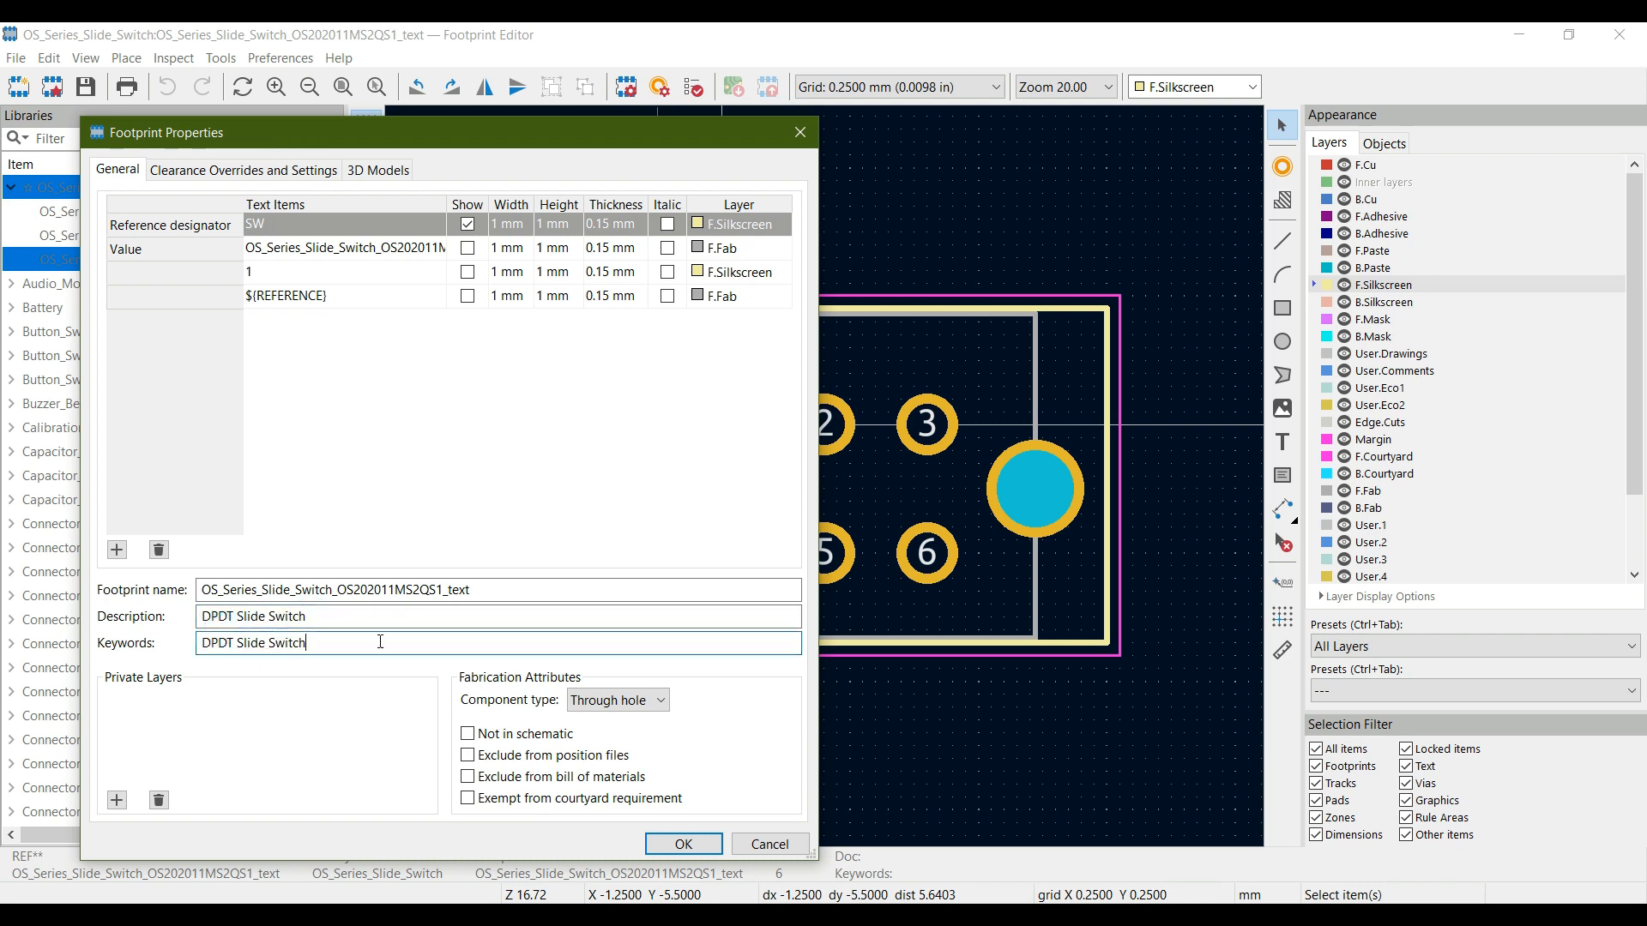
left_click(683, 844)
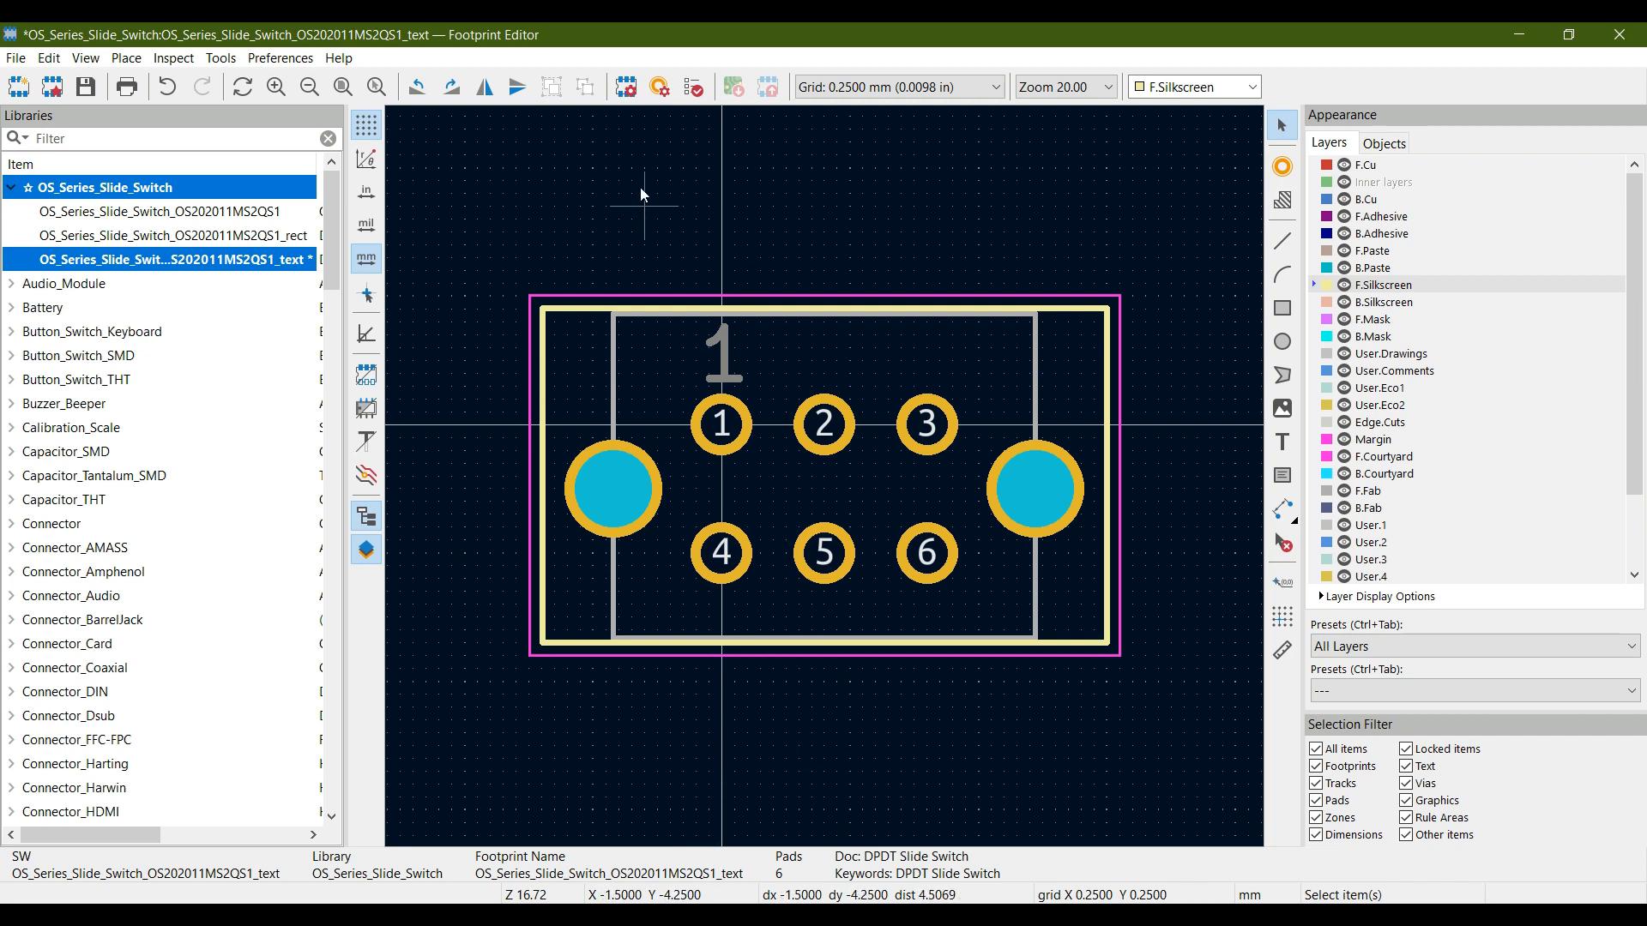
left_click(79, 90)
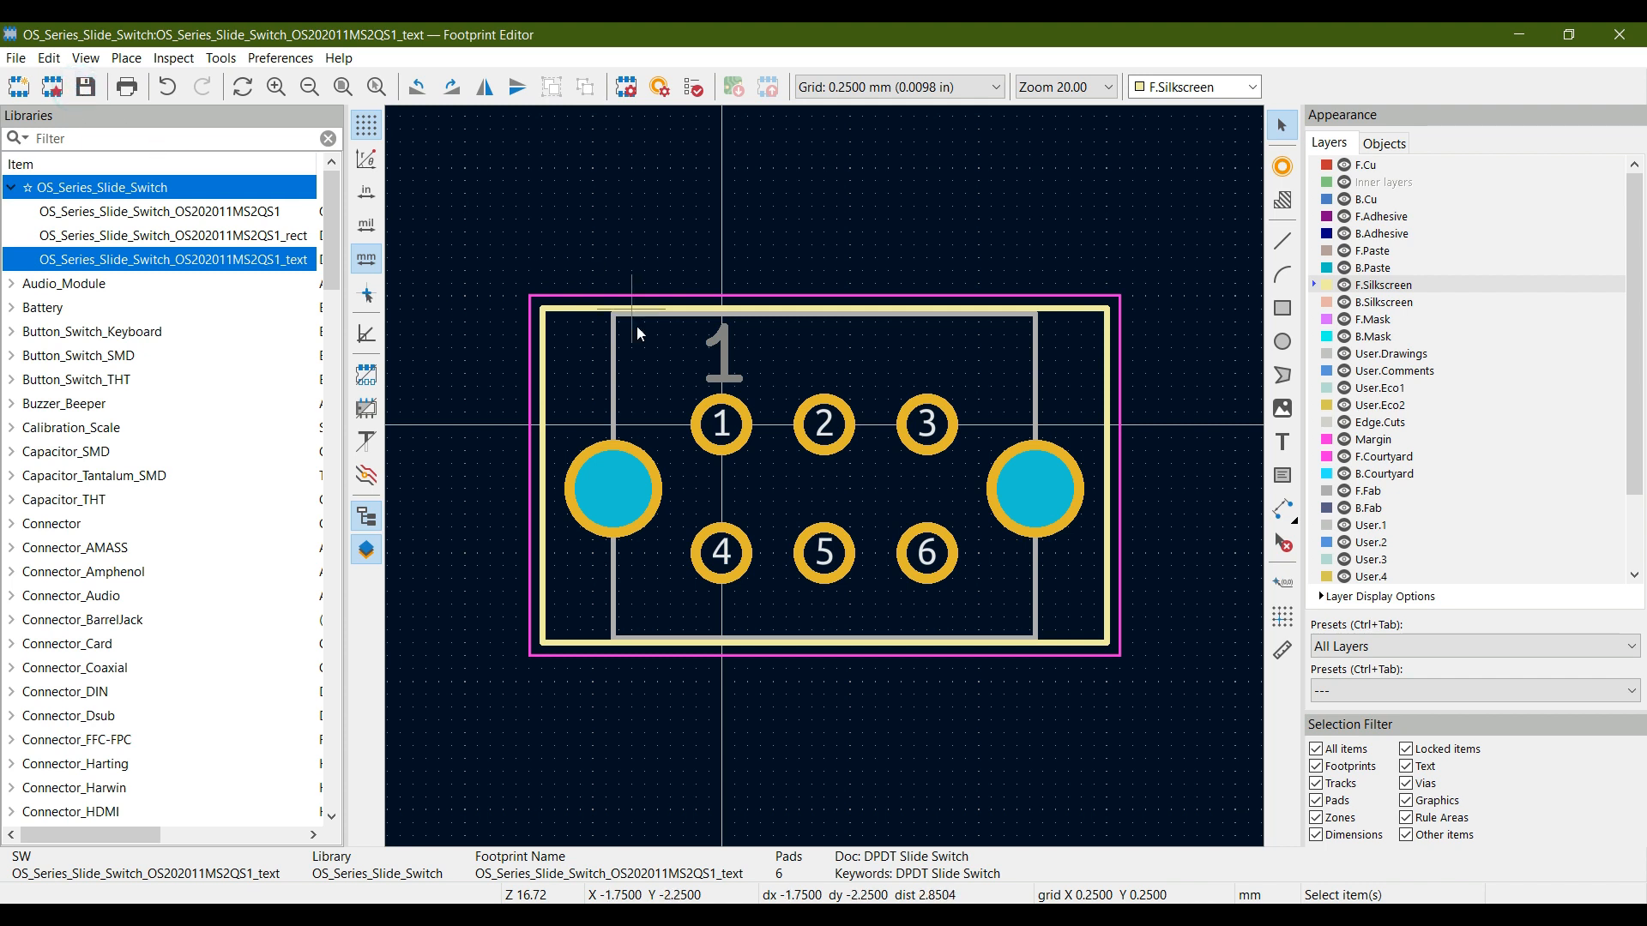
- Review the properties of the silkscreen text "1" above pad 1, accept them and save the footprint
left_click(723, 346)
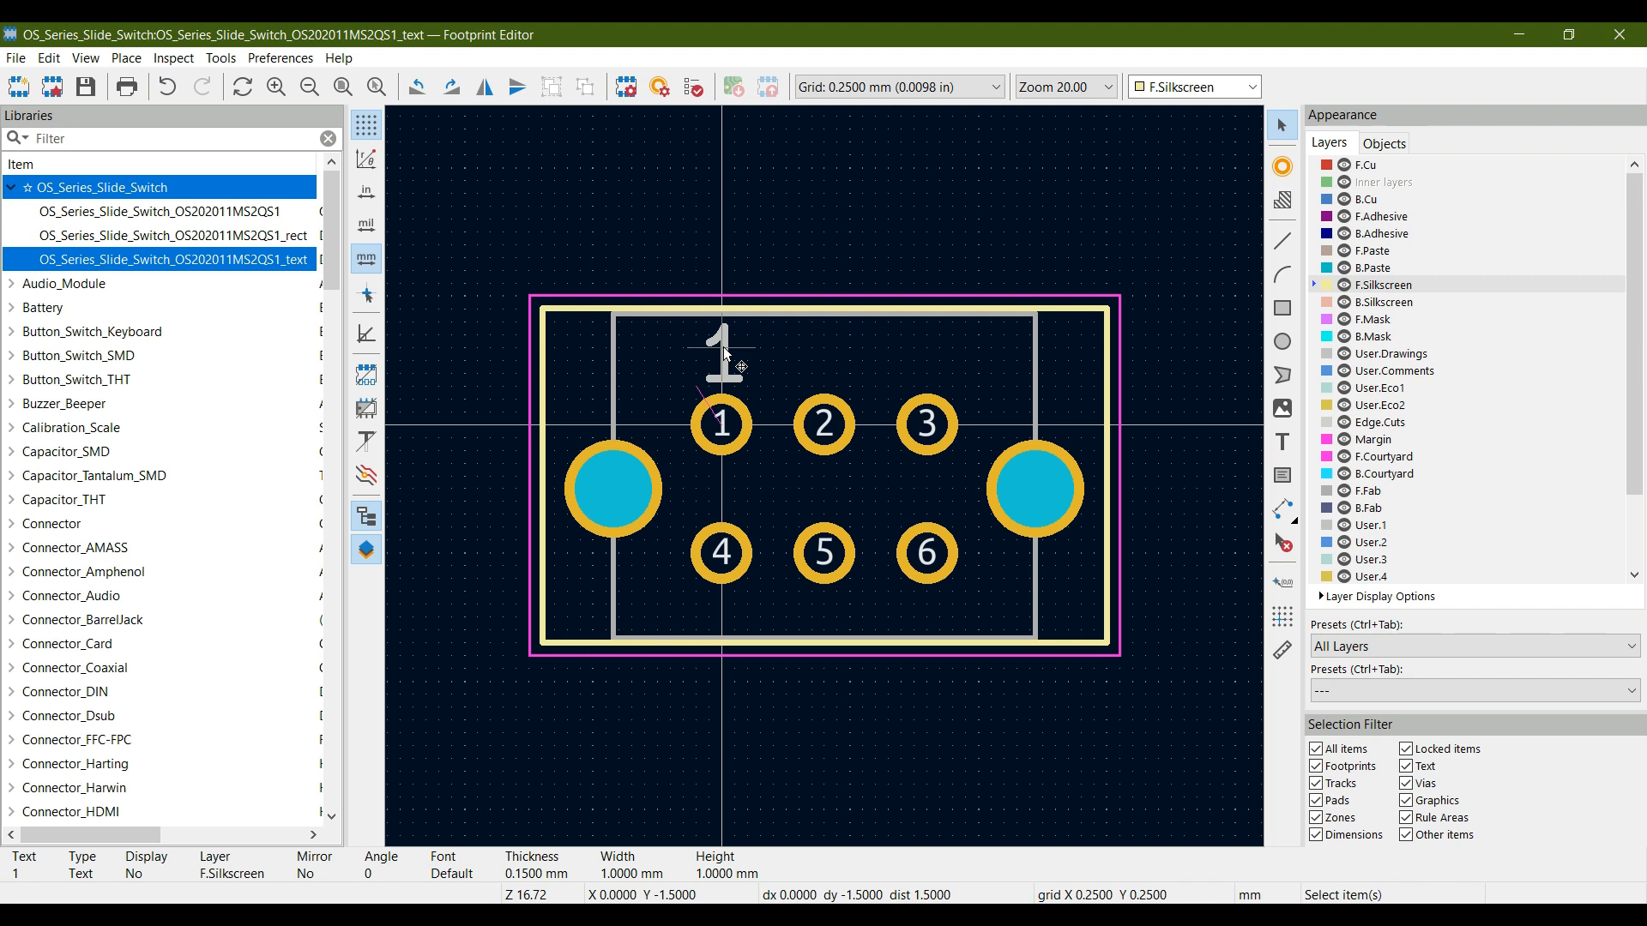
double_click(723, 347)
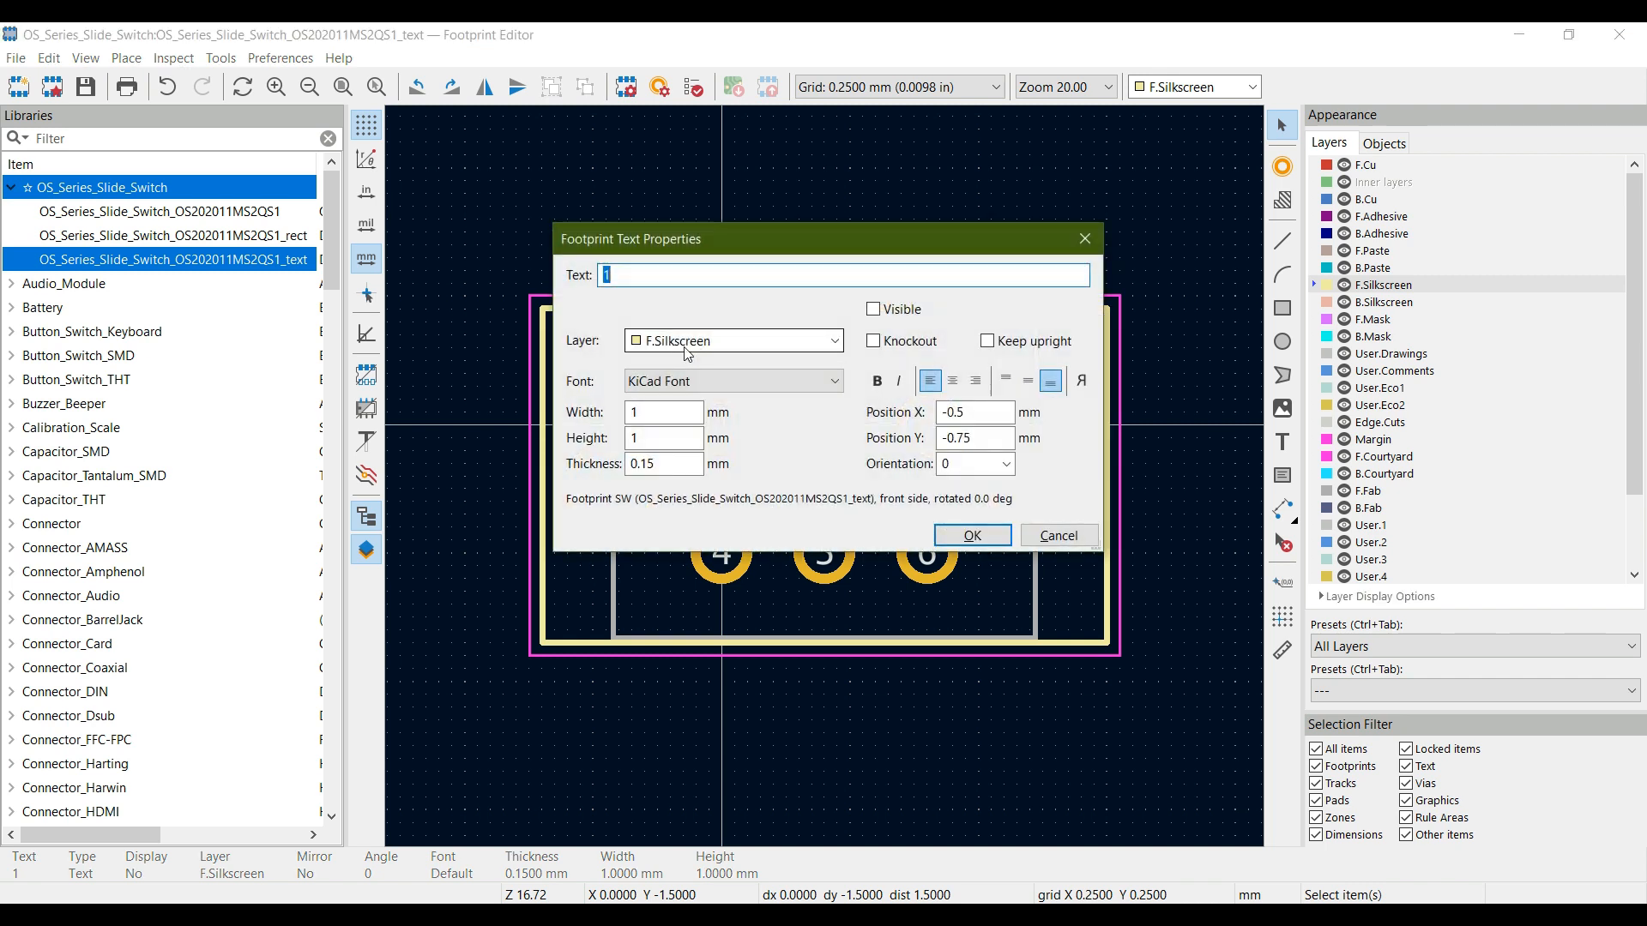
left_click(974, 537)
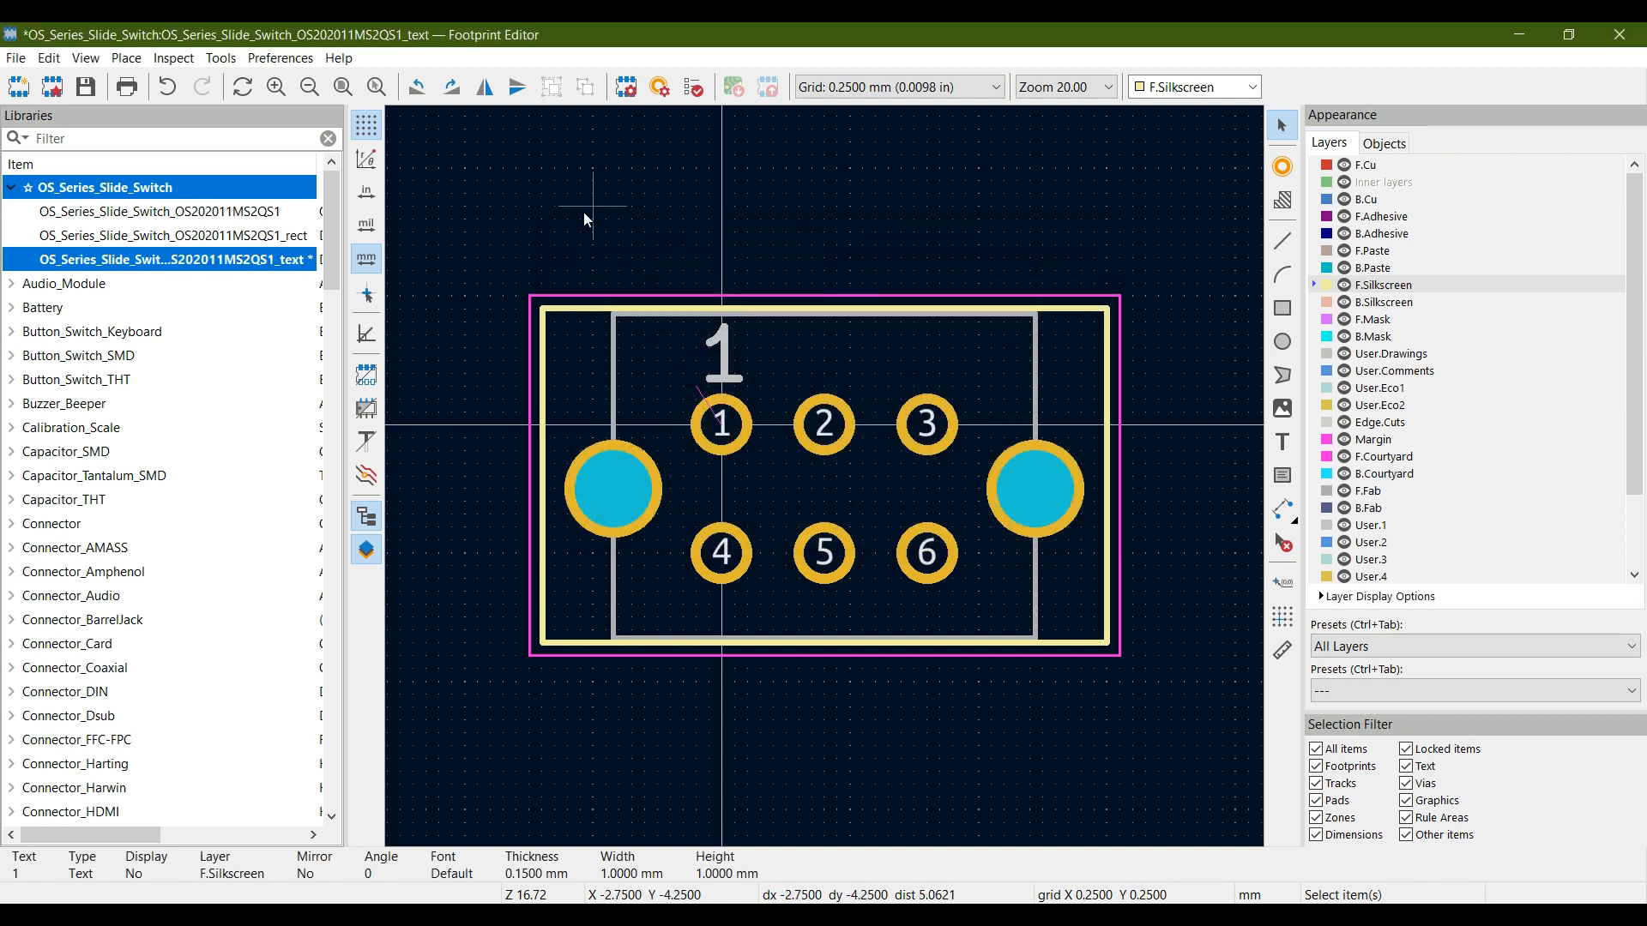
left_click(86, 88)
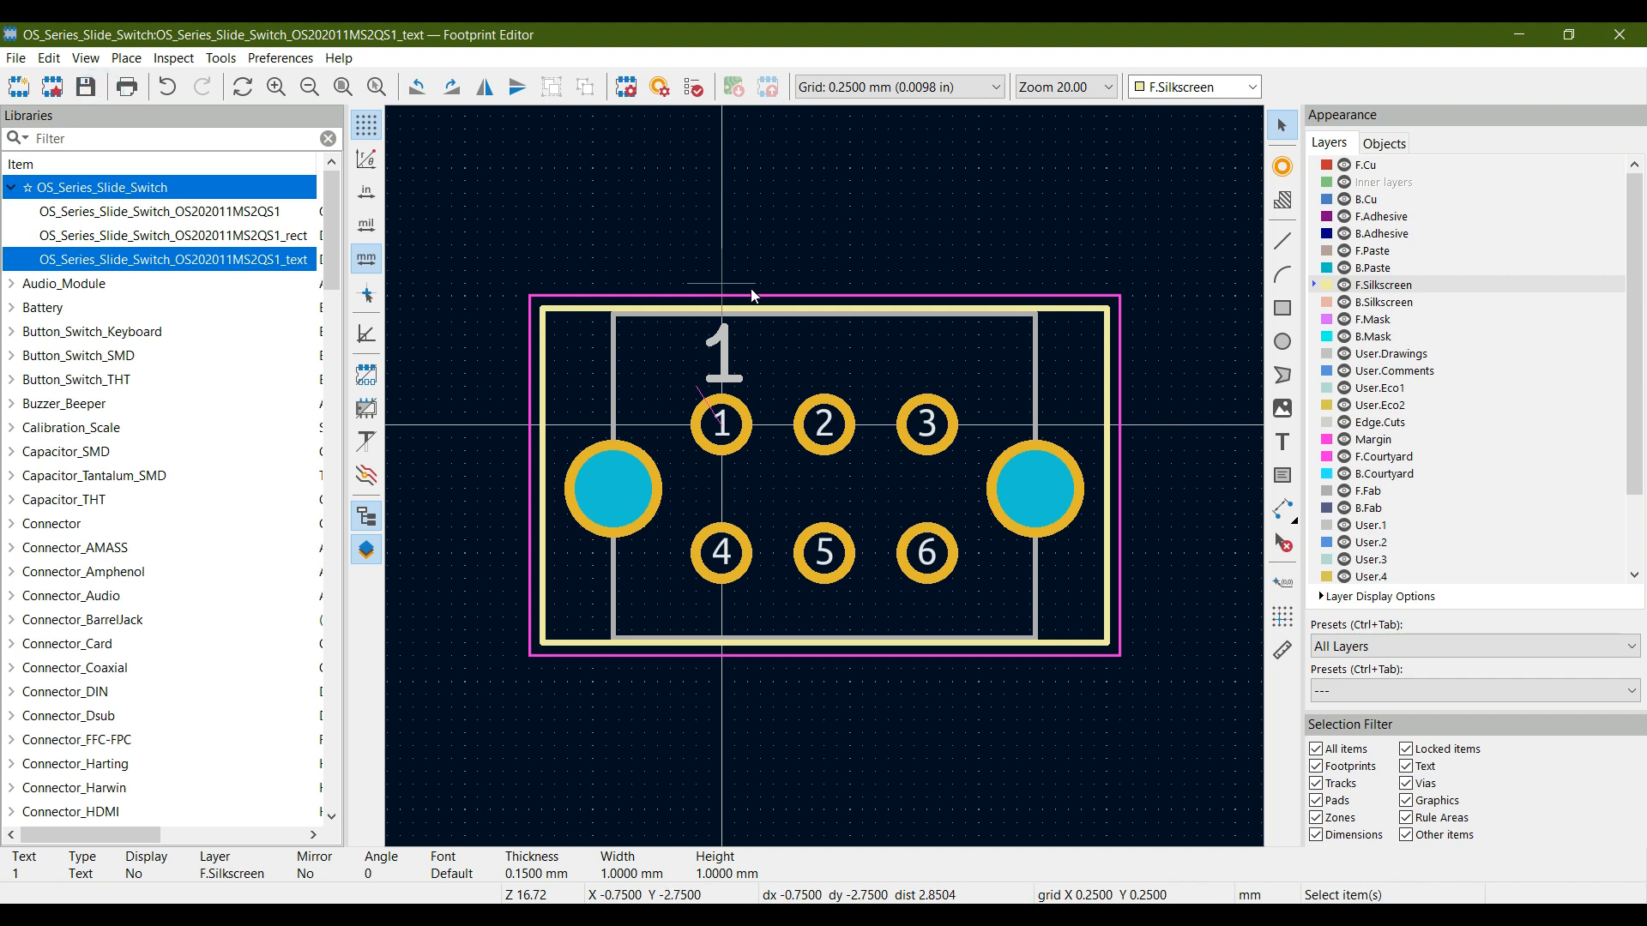
- Place the SW reference text just above the text footprint's upper-left corner and save the footprint
scroll(961, 378, "down", 5)
left_click_drag(735, 304, 952, 433)
left_click_drag(845, 356, 647, 512)
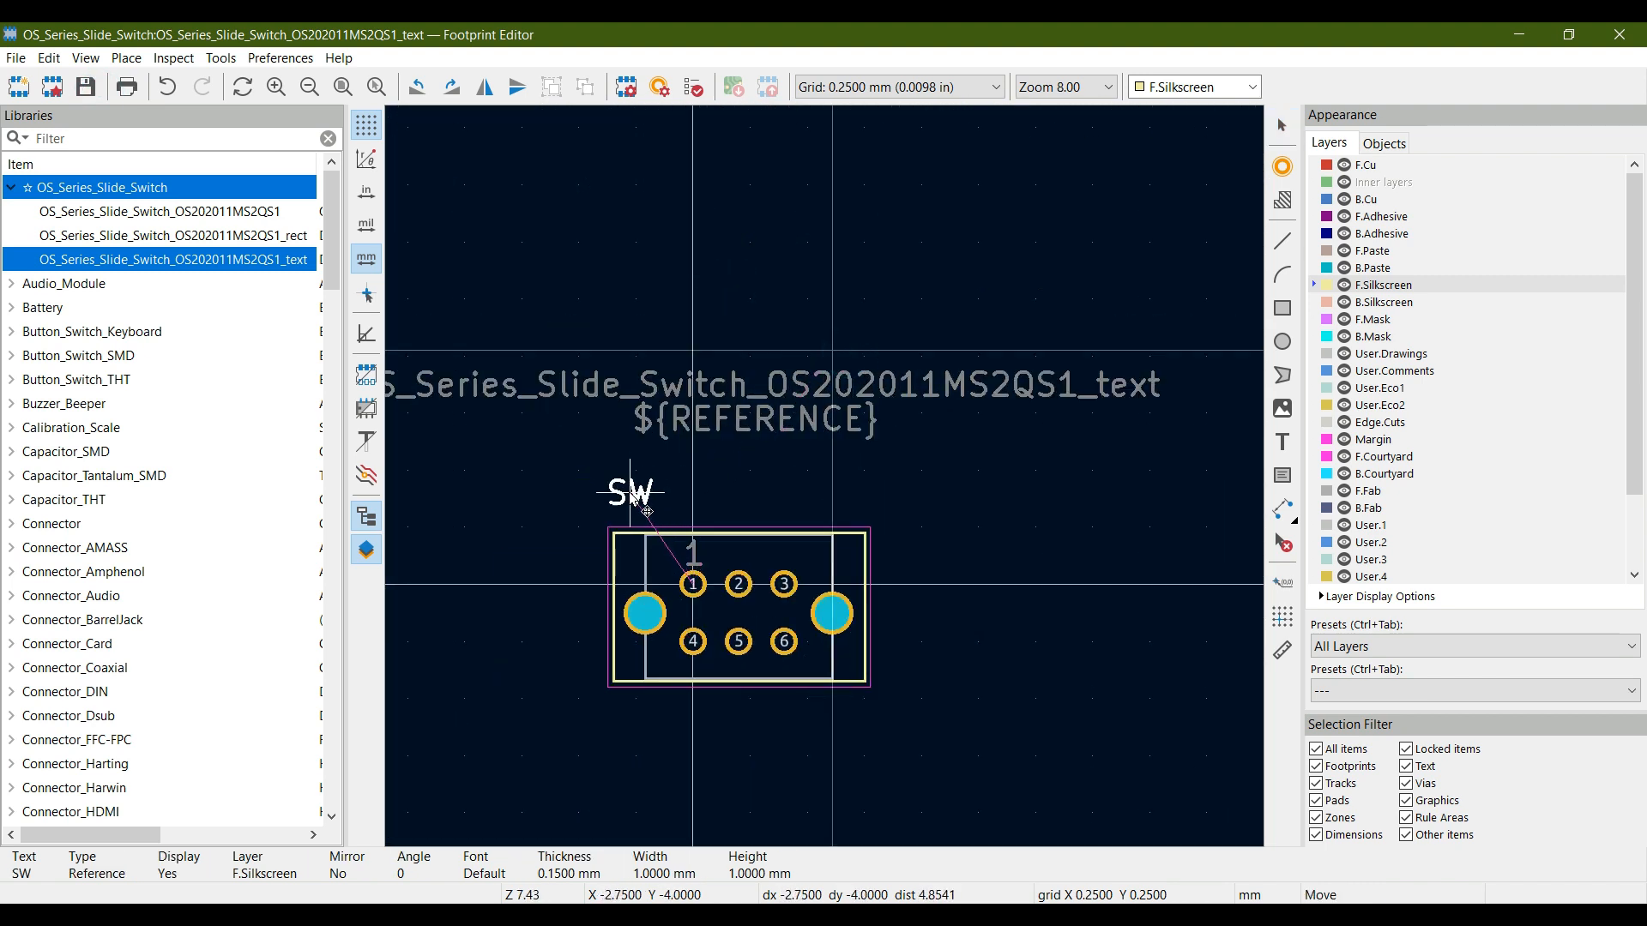
left_click(647, 501)
middle_click_drag(763, 434, 825, 319)
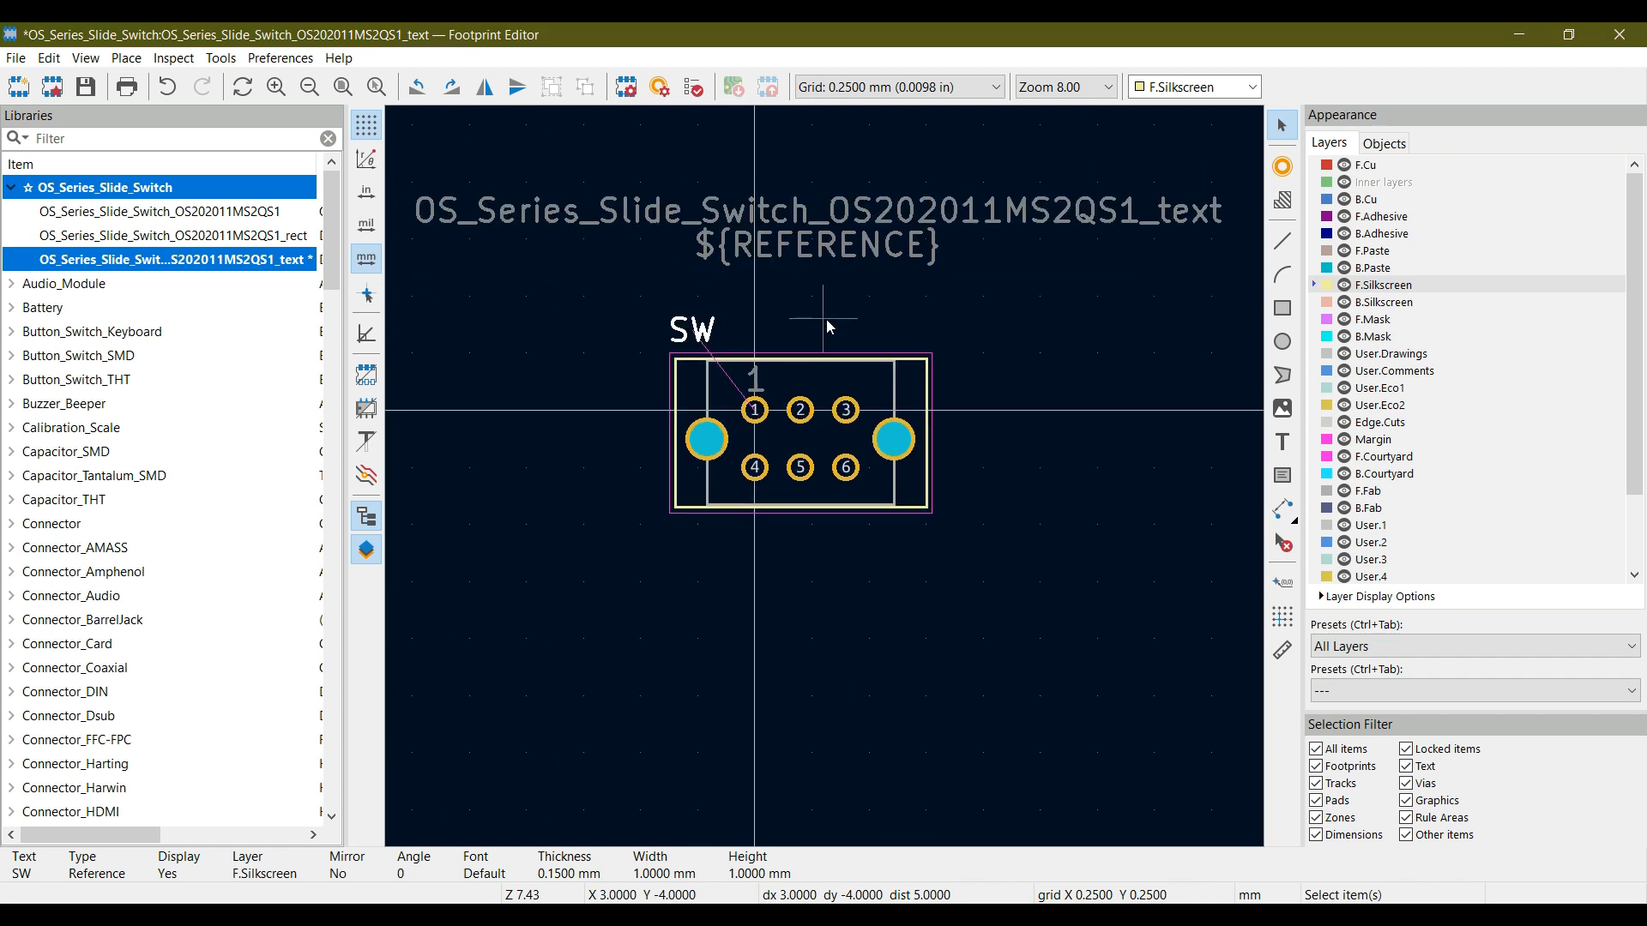
left_click(85, 88)
- Run the footprint checker on the text footprint and close it
left_click(691, 87)
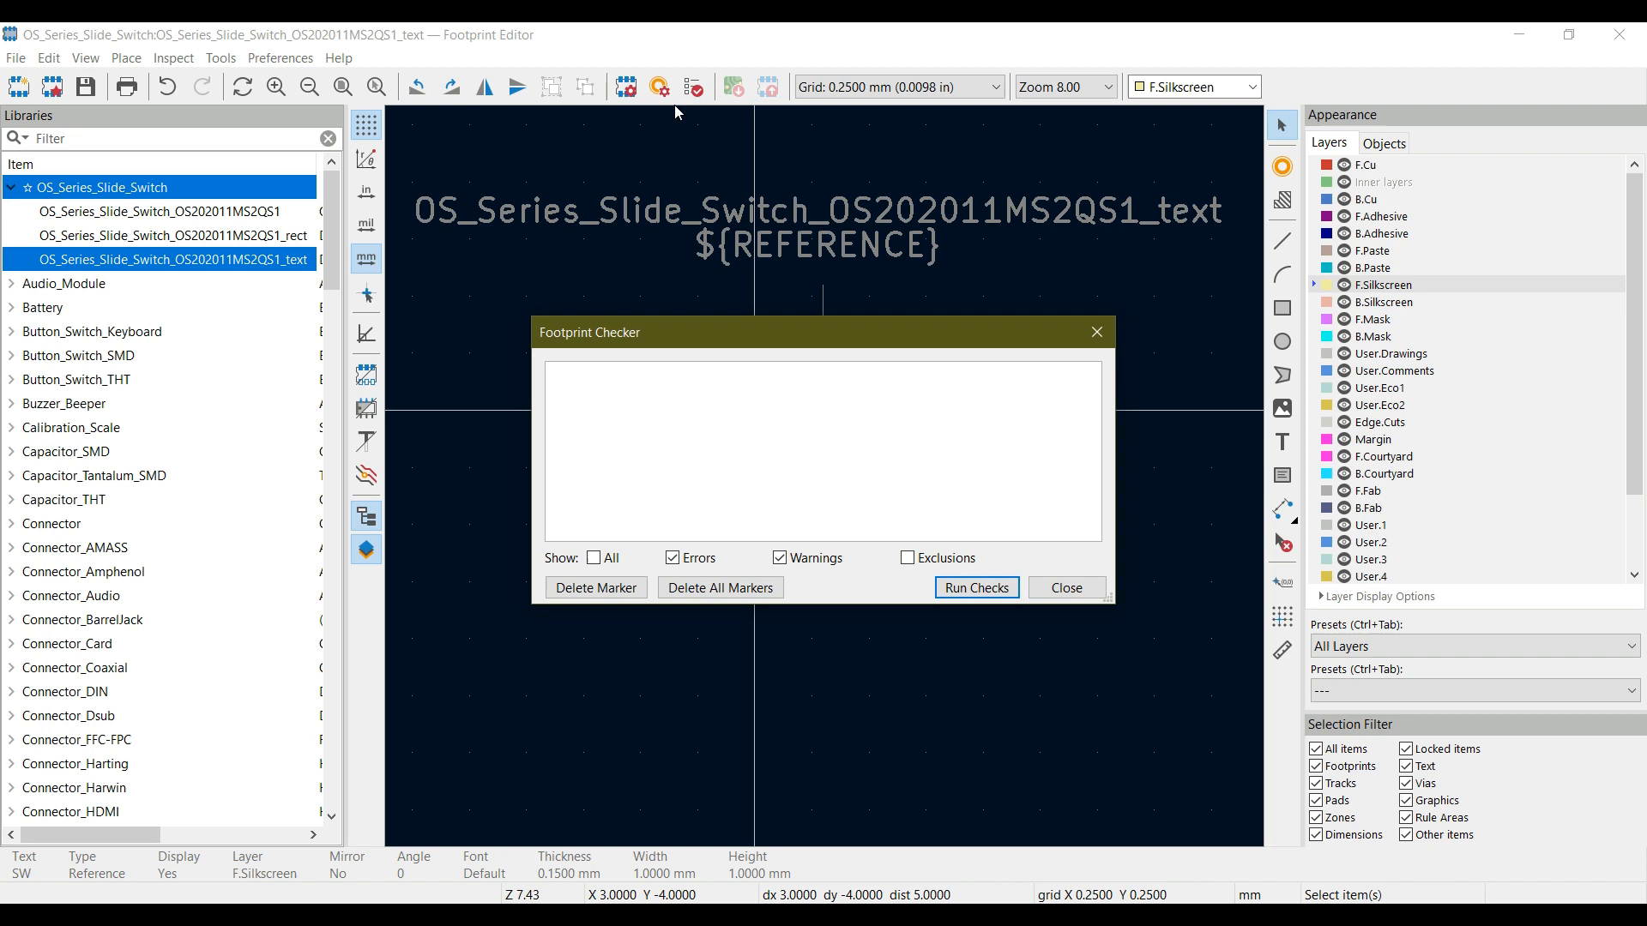
left_click(995, 595)
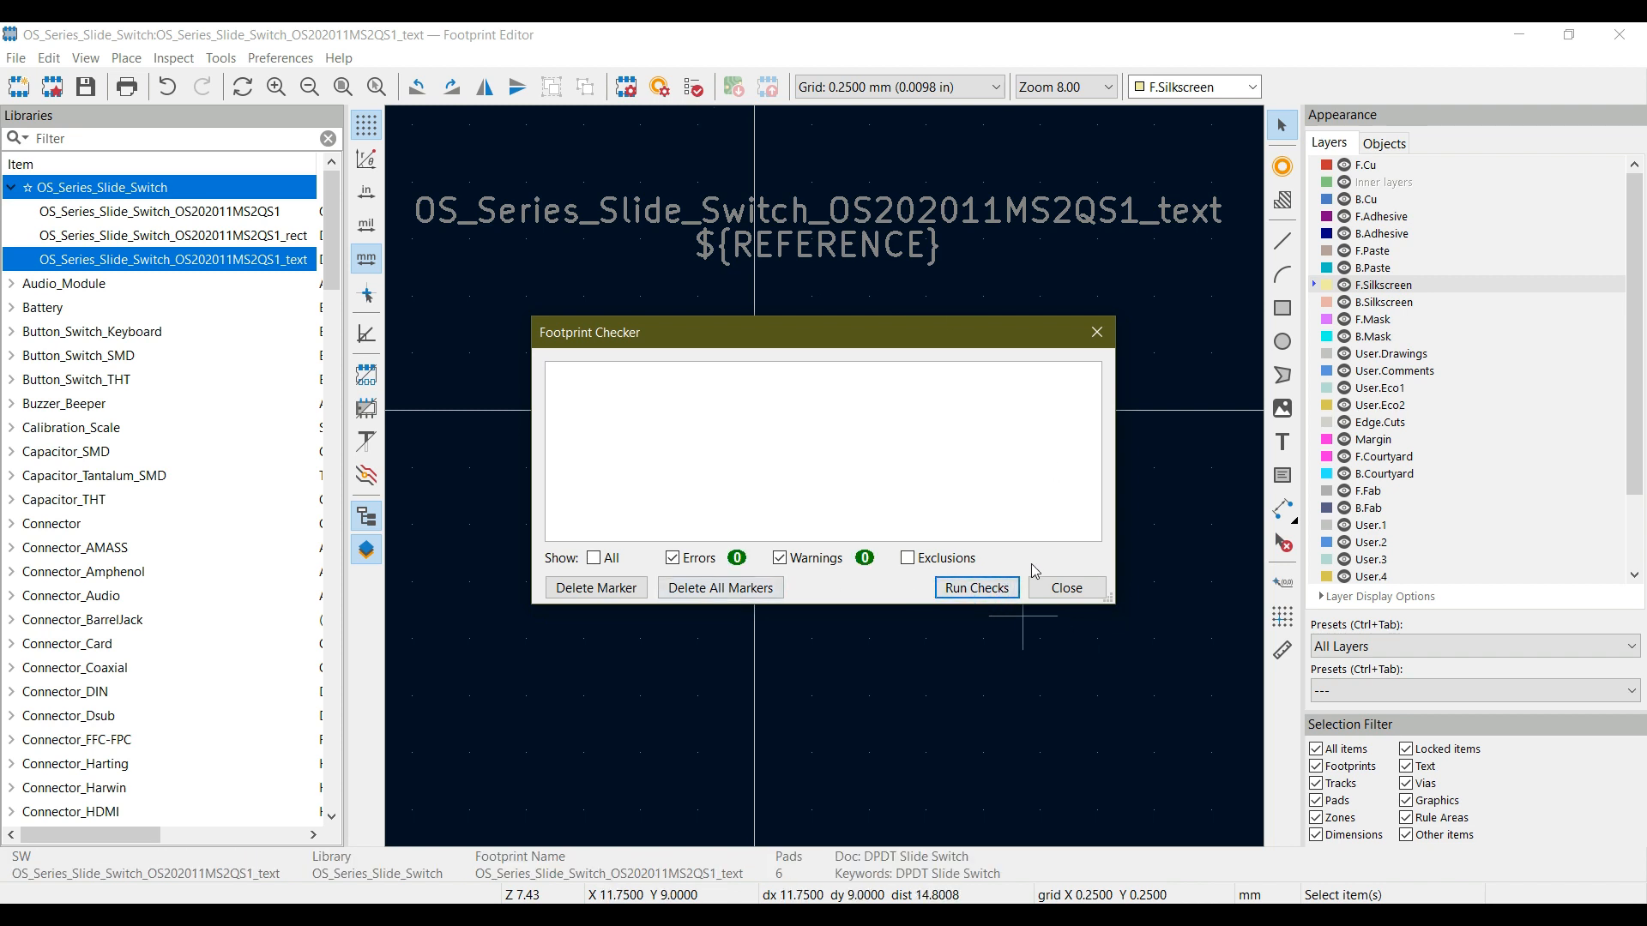
left_click(1063, 588)
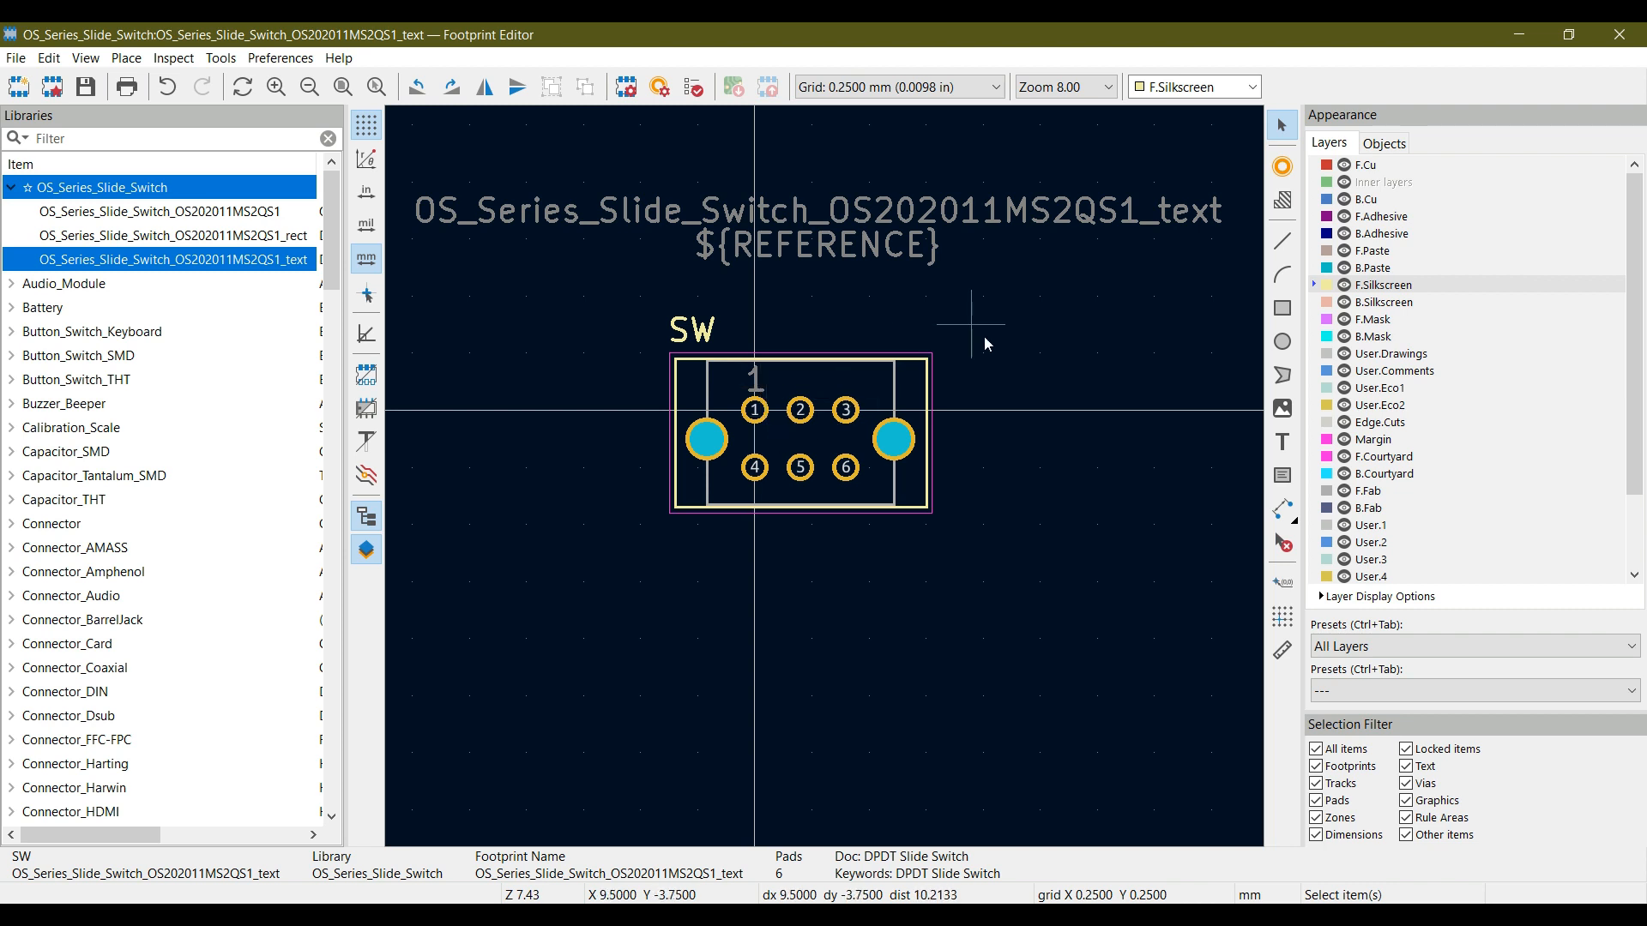
- Switch to the KiCad project manager and create a new project named "custom footprint" on the Desktop
left_click(1521, 33)
left_click(15, 57)
left_click(33, 91)
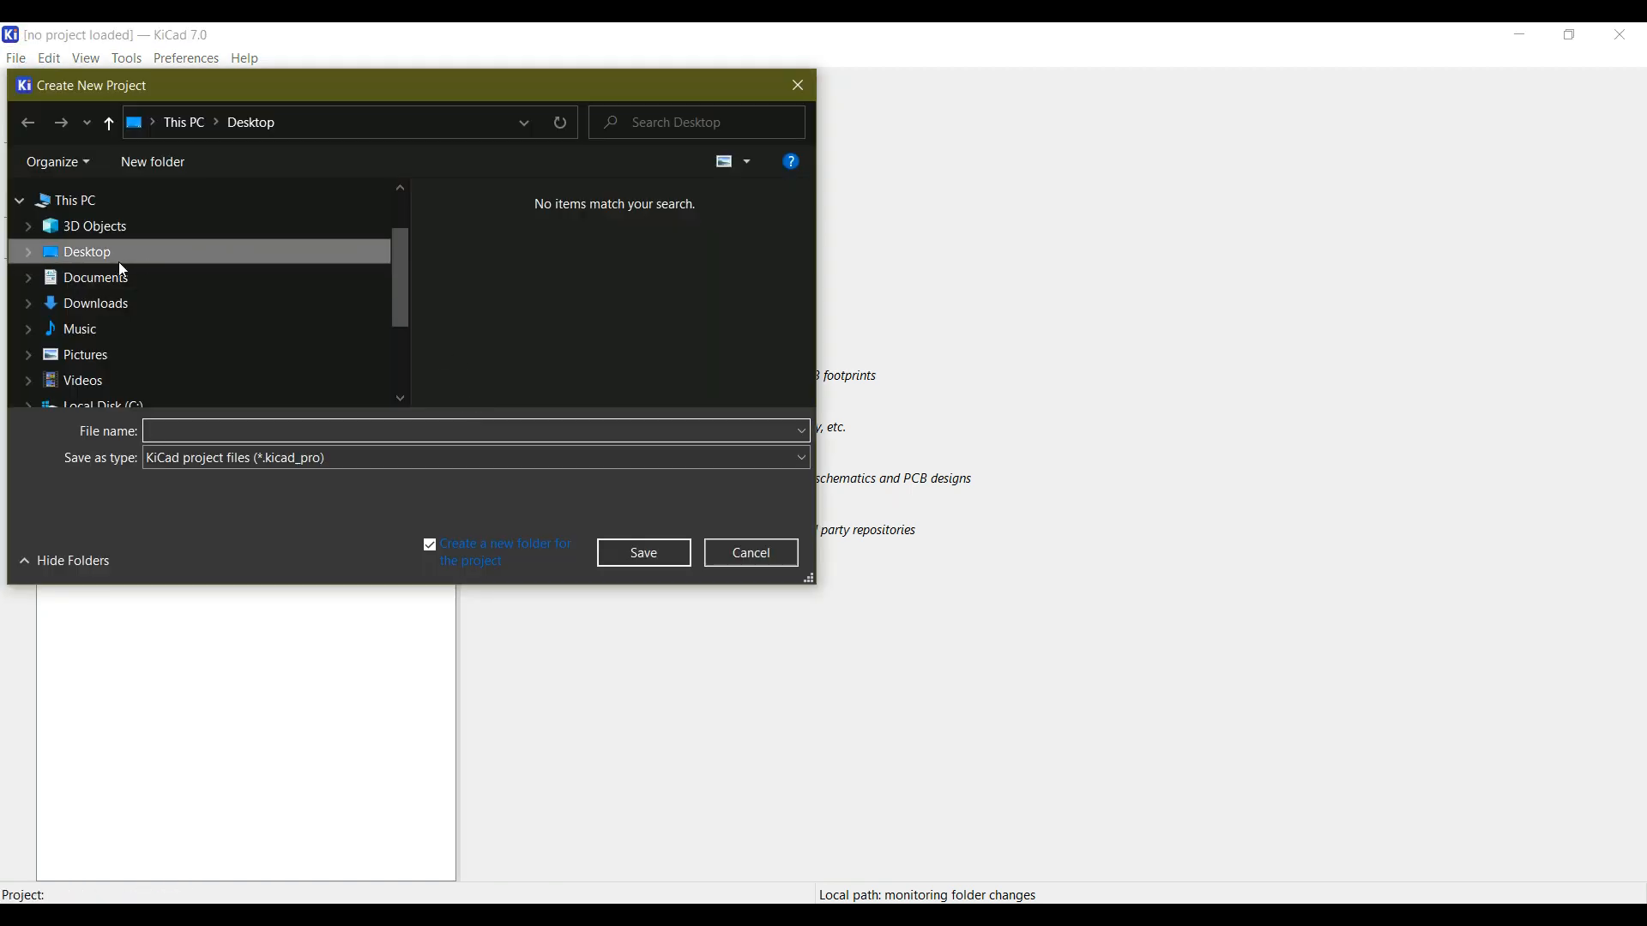
left_click(229, 432)
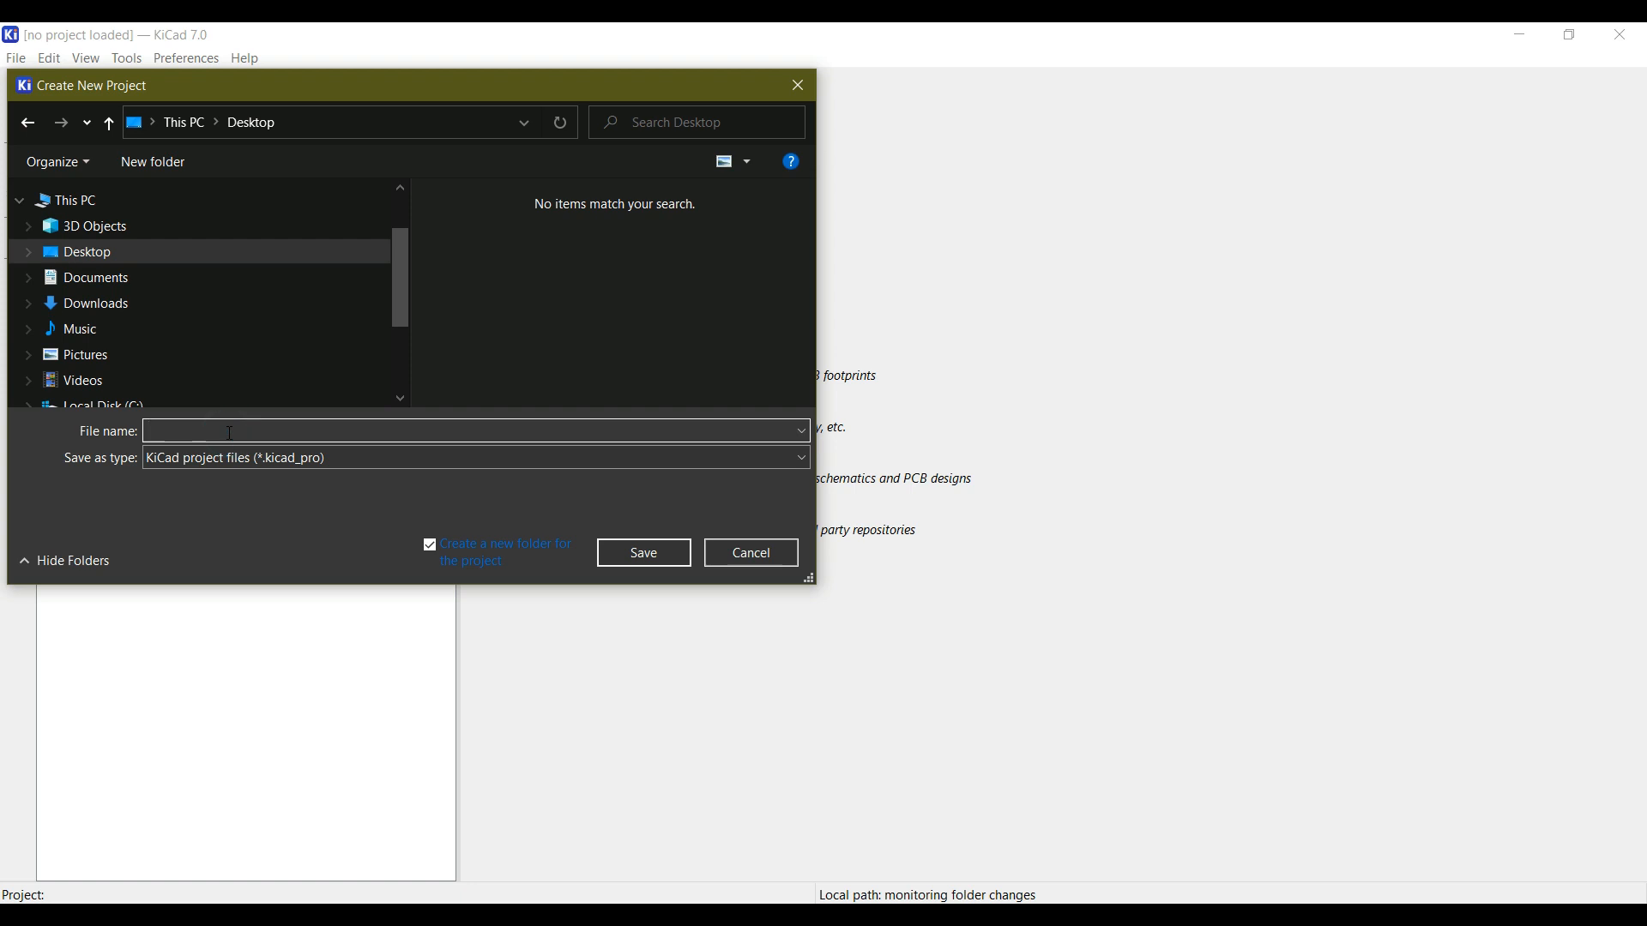
type("custom footprint")
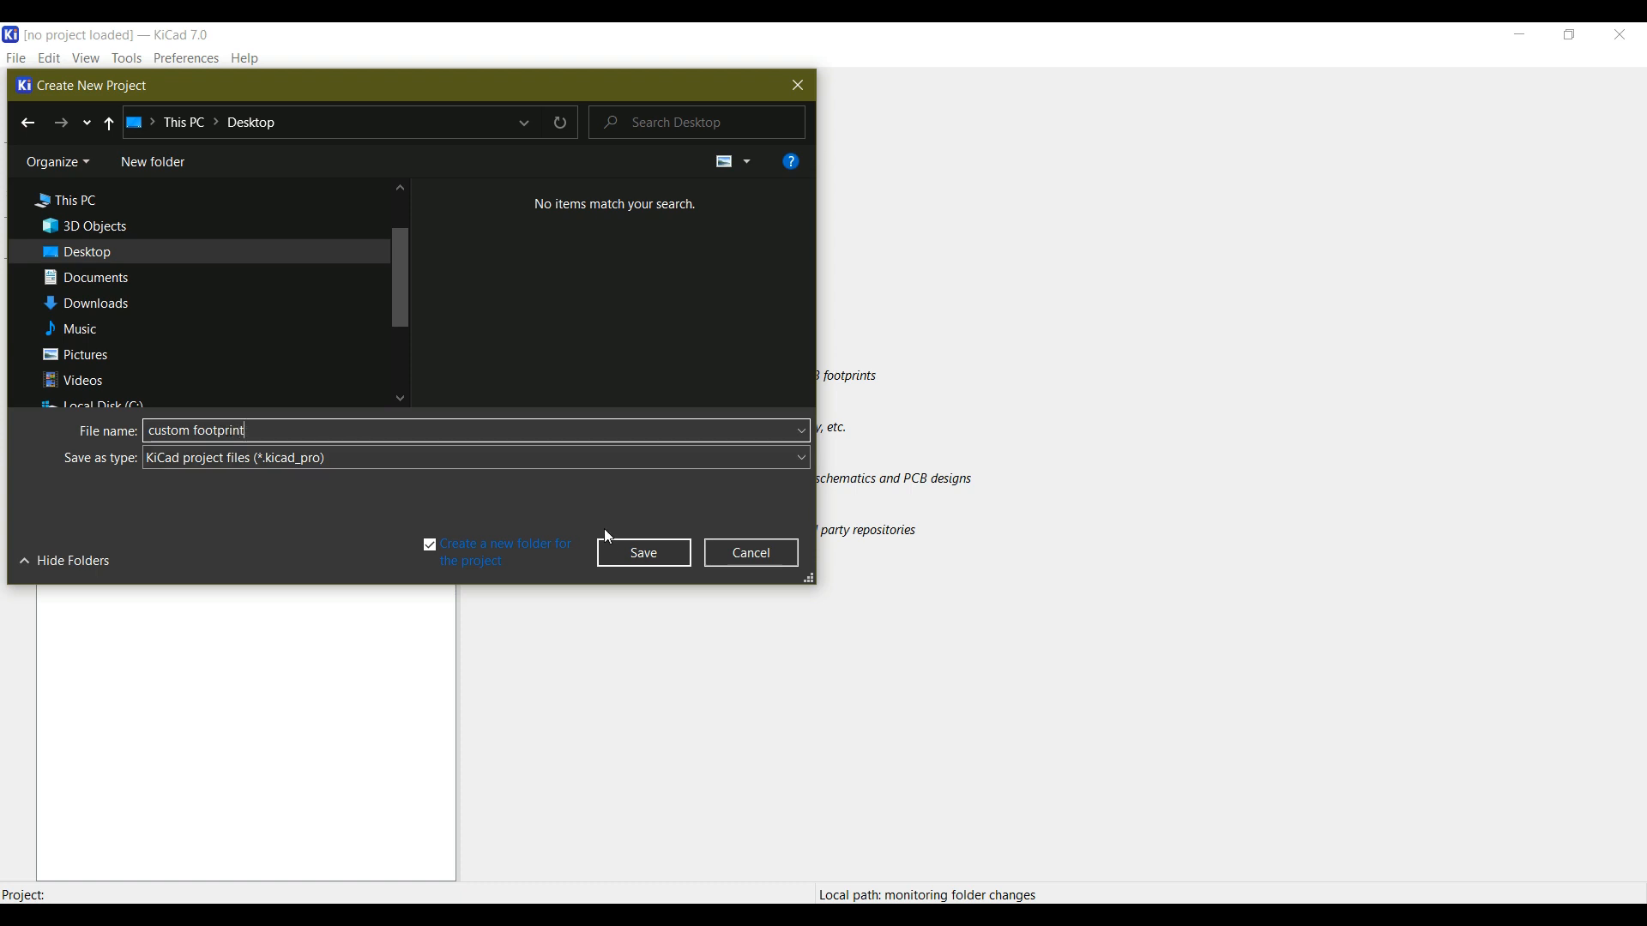
left_click(644, 556)
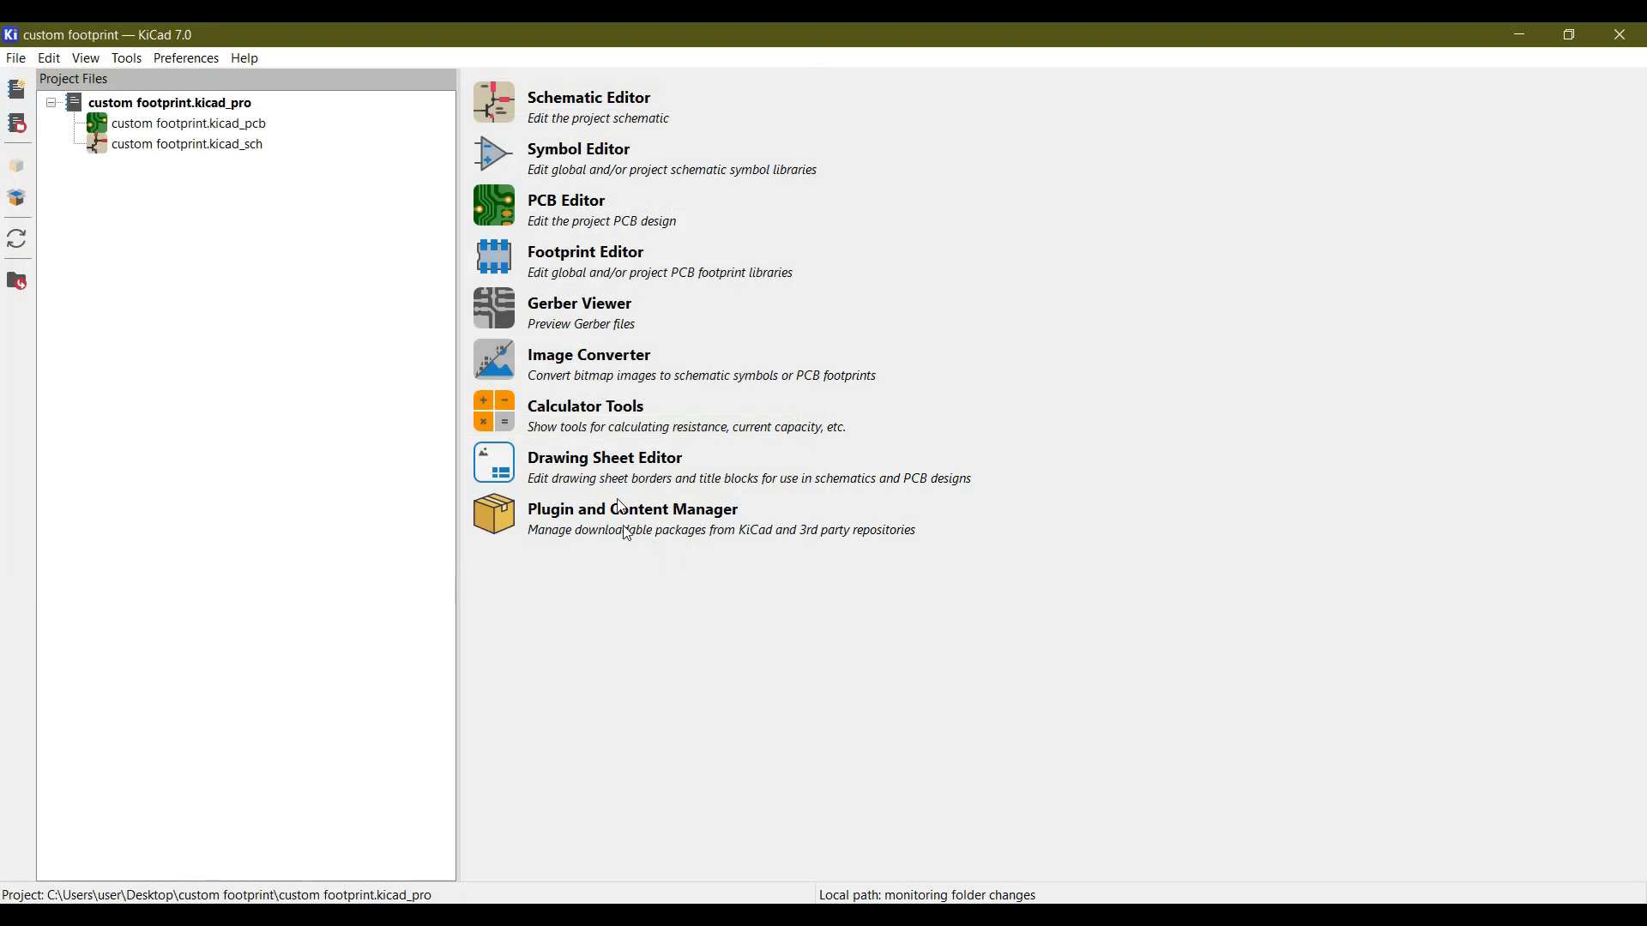
- Open custom footprint.kicad_pcb in the PCB Editor and place the OS_Series_Slide_Switch_OS202011MS2QS1 footprint in the upper-middle area of the sheet
left_click(239, 133)
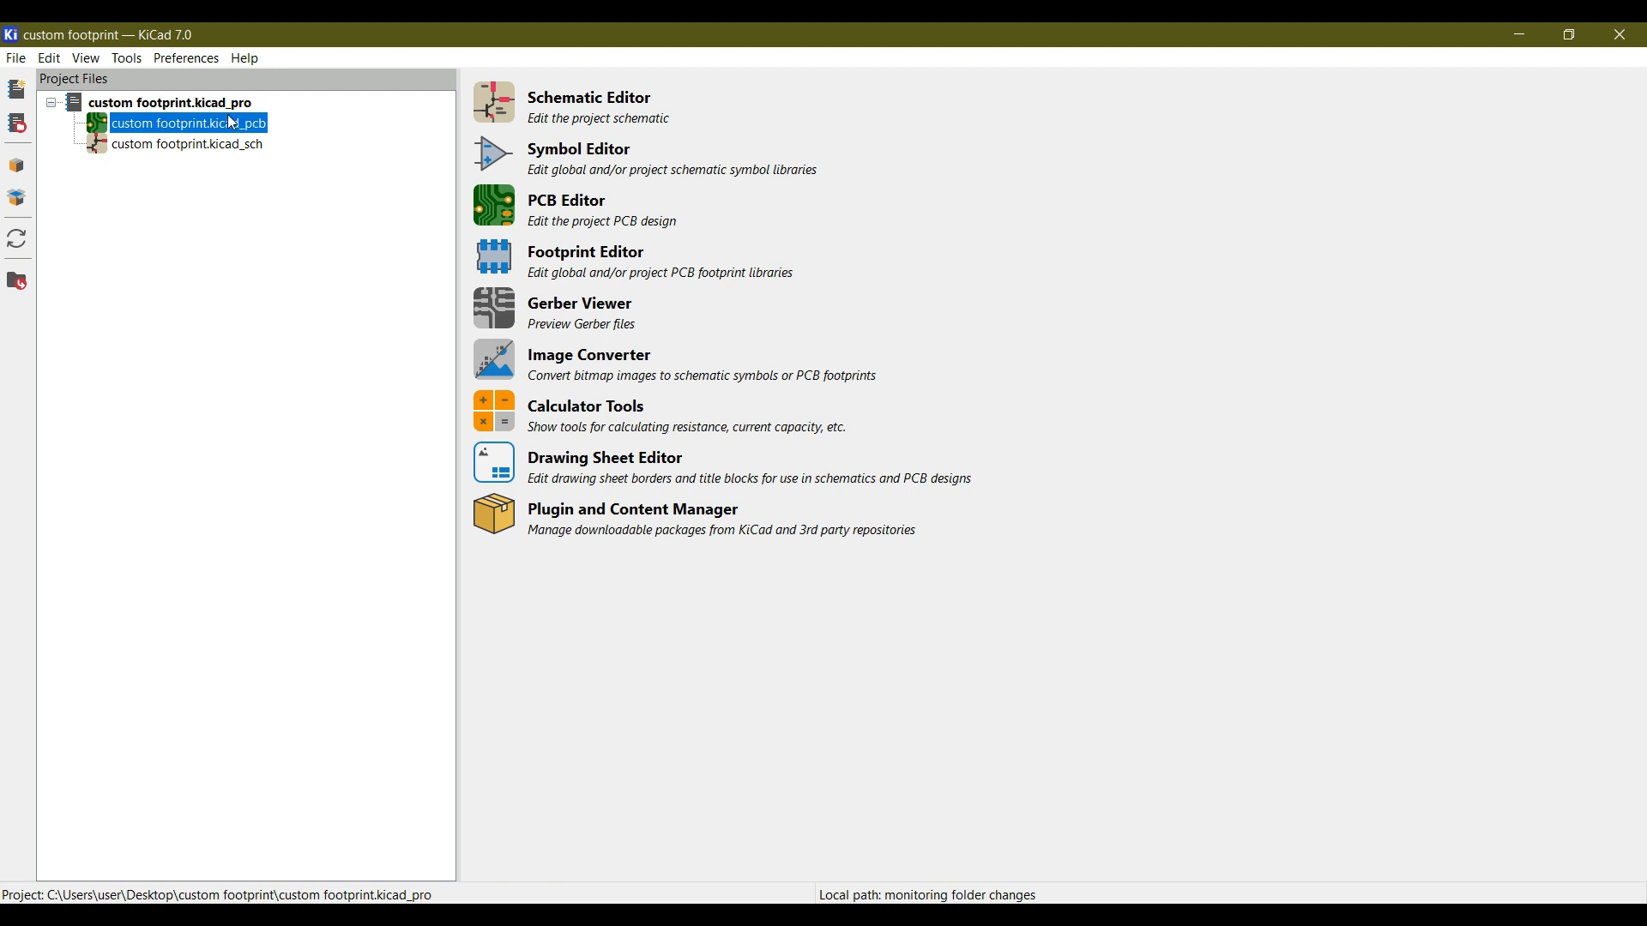
double_click(247, 120)
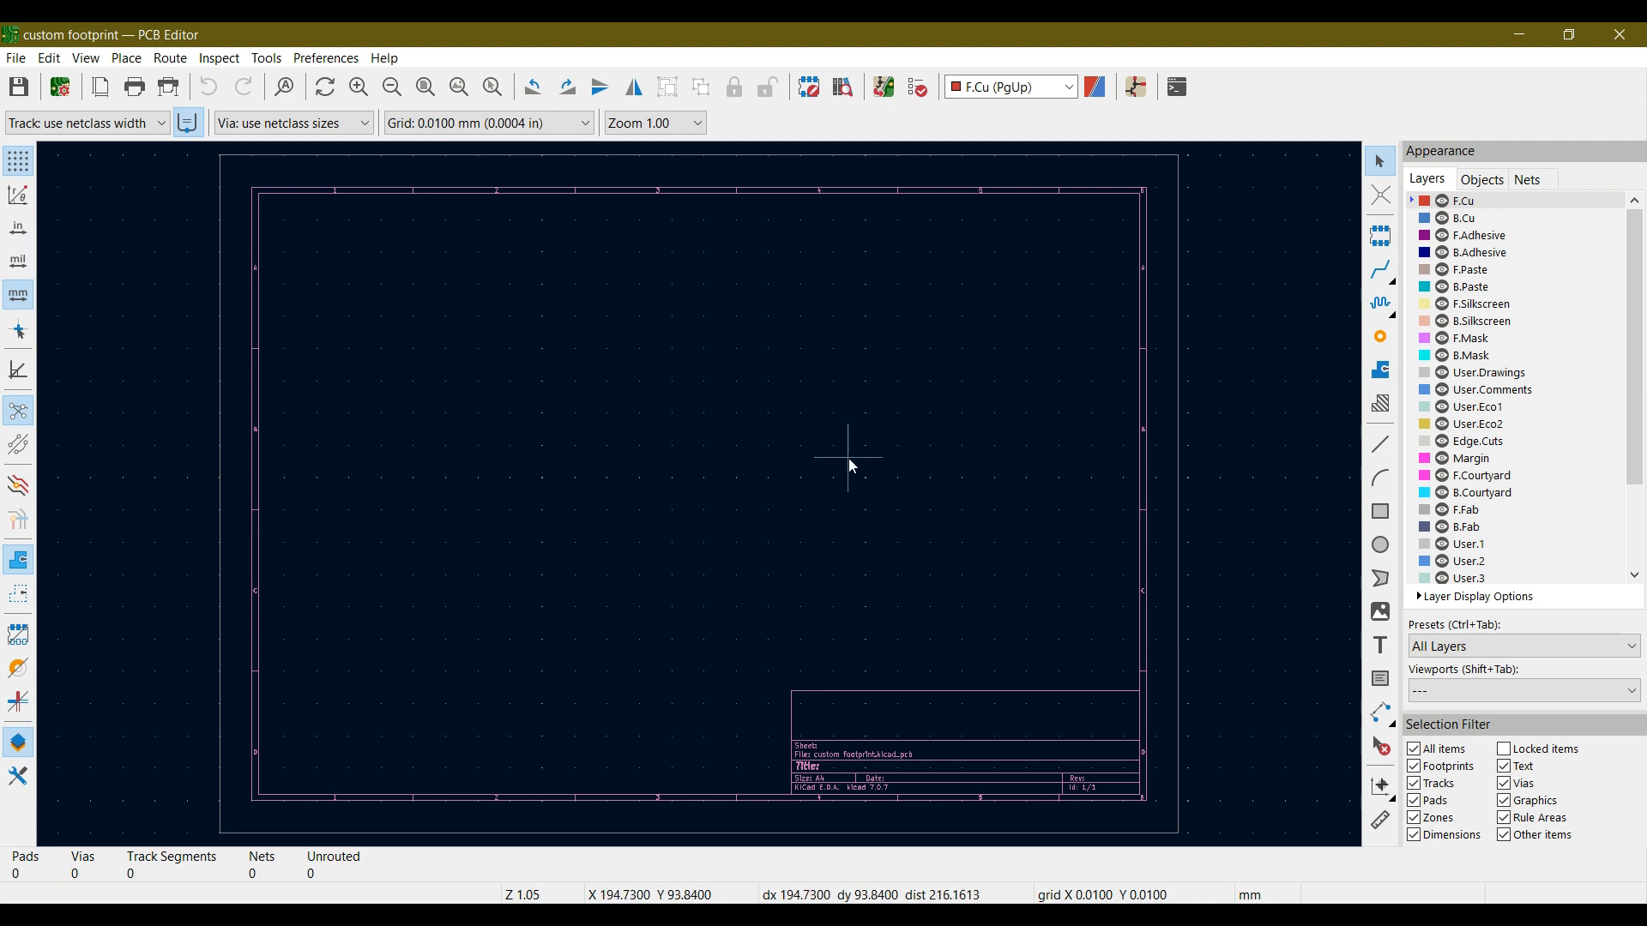
left_click(1381, 234)
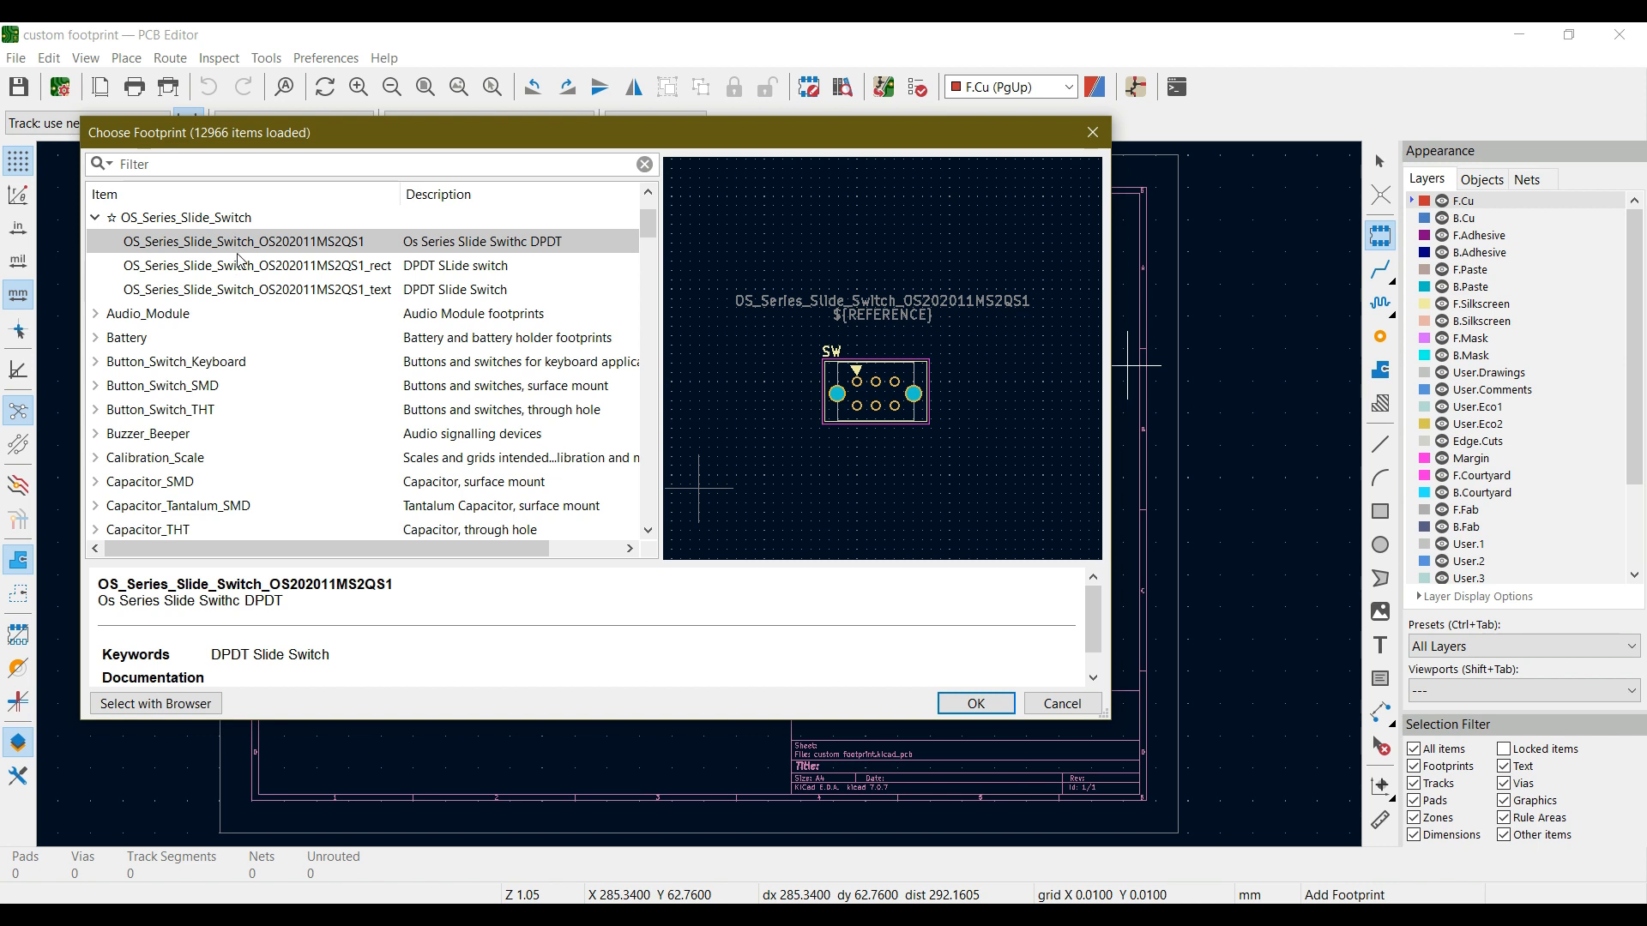
double_click(288, 247)
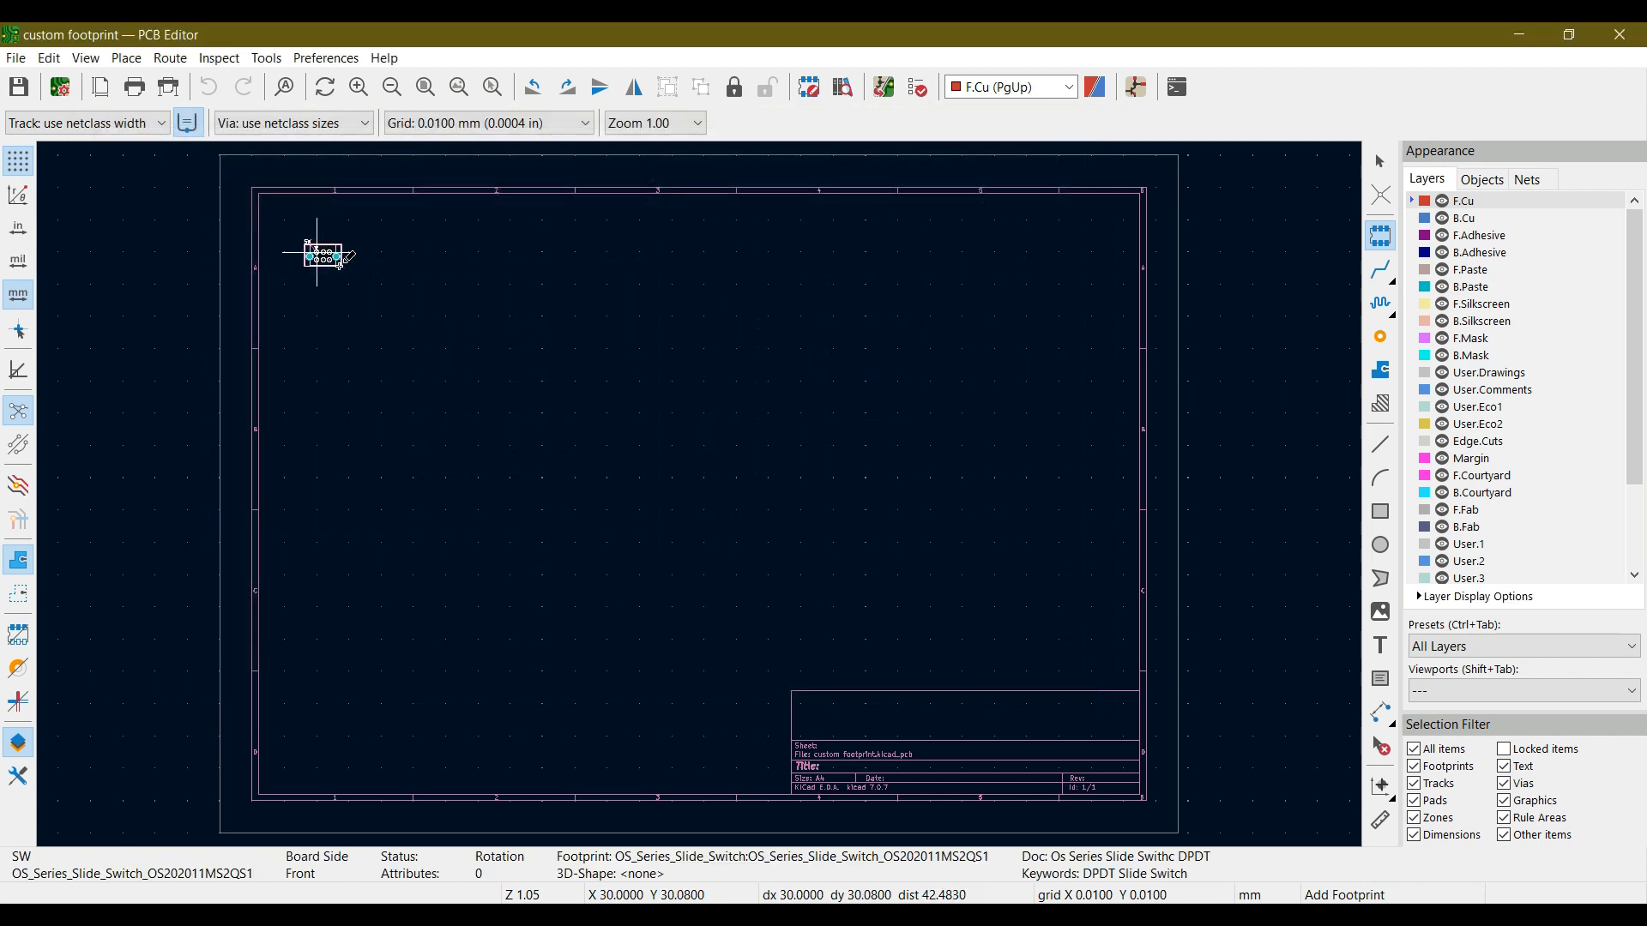
left_click(559, 378)
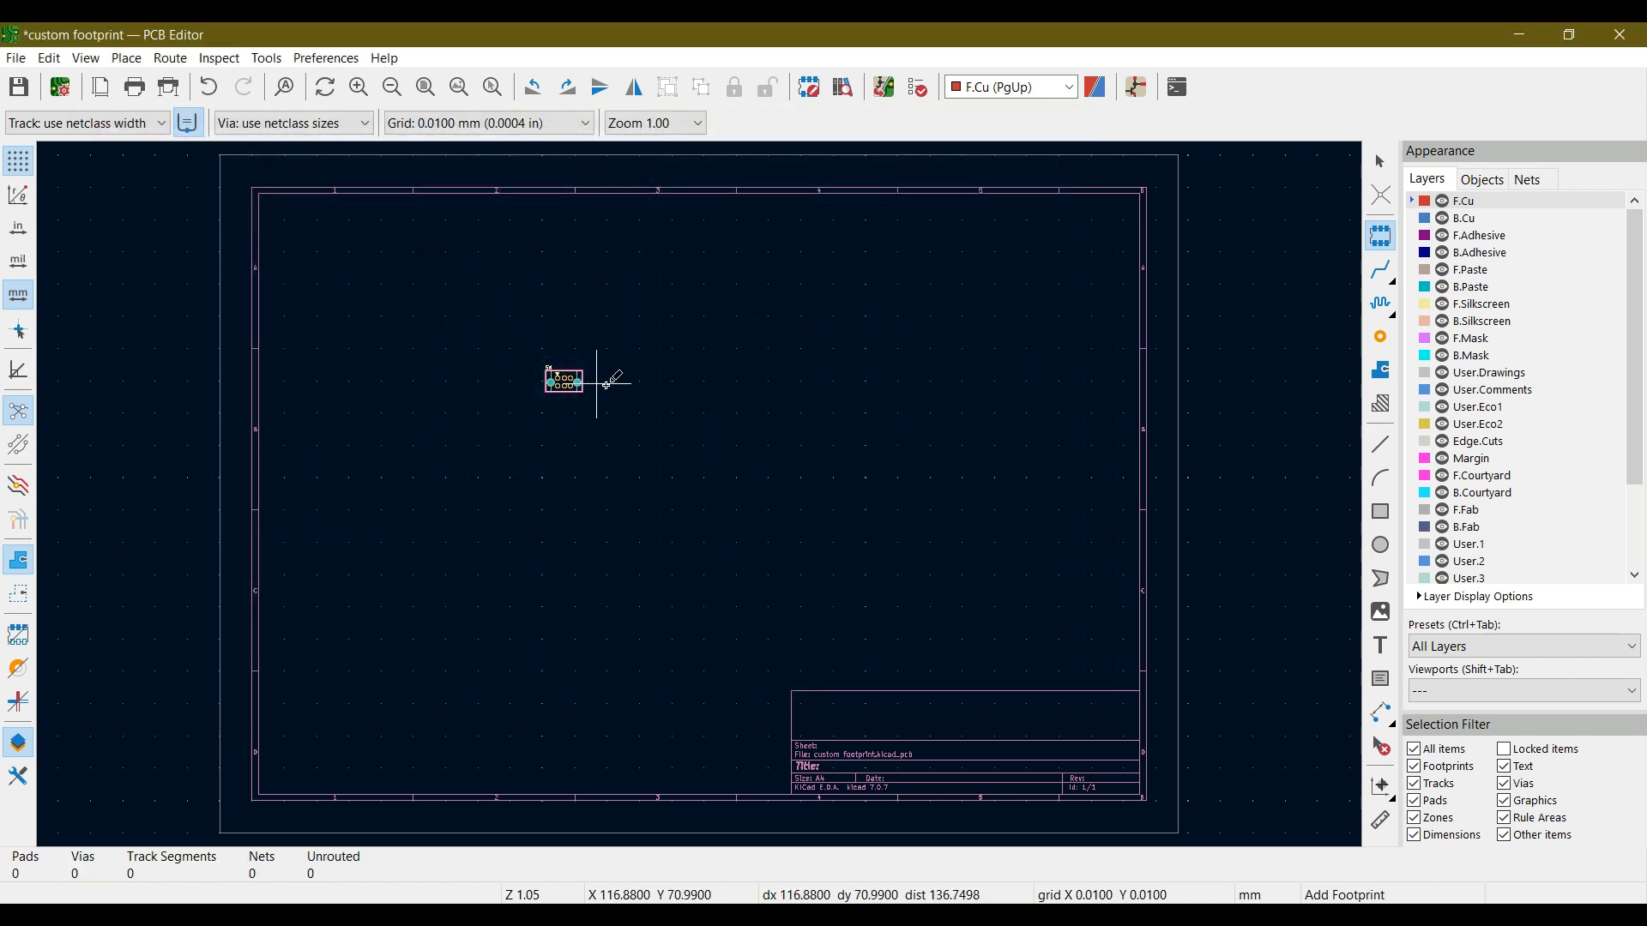
- Place the OS202011MS2QS1_rect and OS202011MS2QS1_text slide switch footprints in a row to the right of the first one
left_click(613, 385)
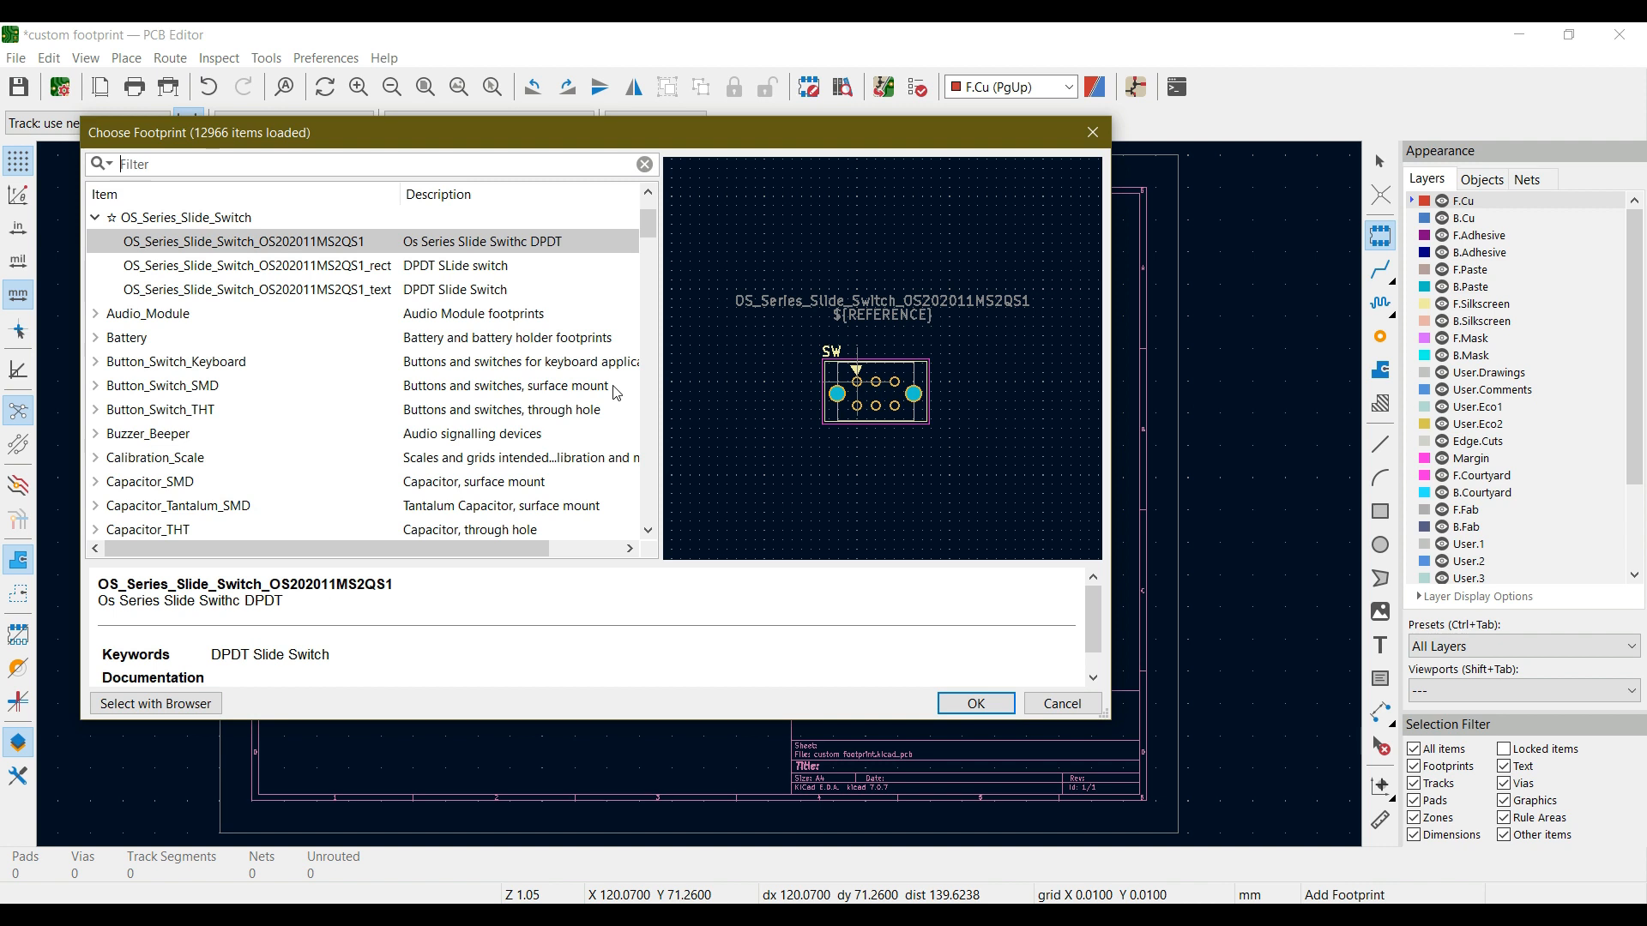
double_click(307, 270)
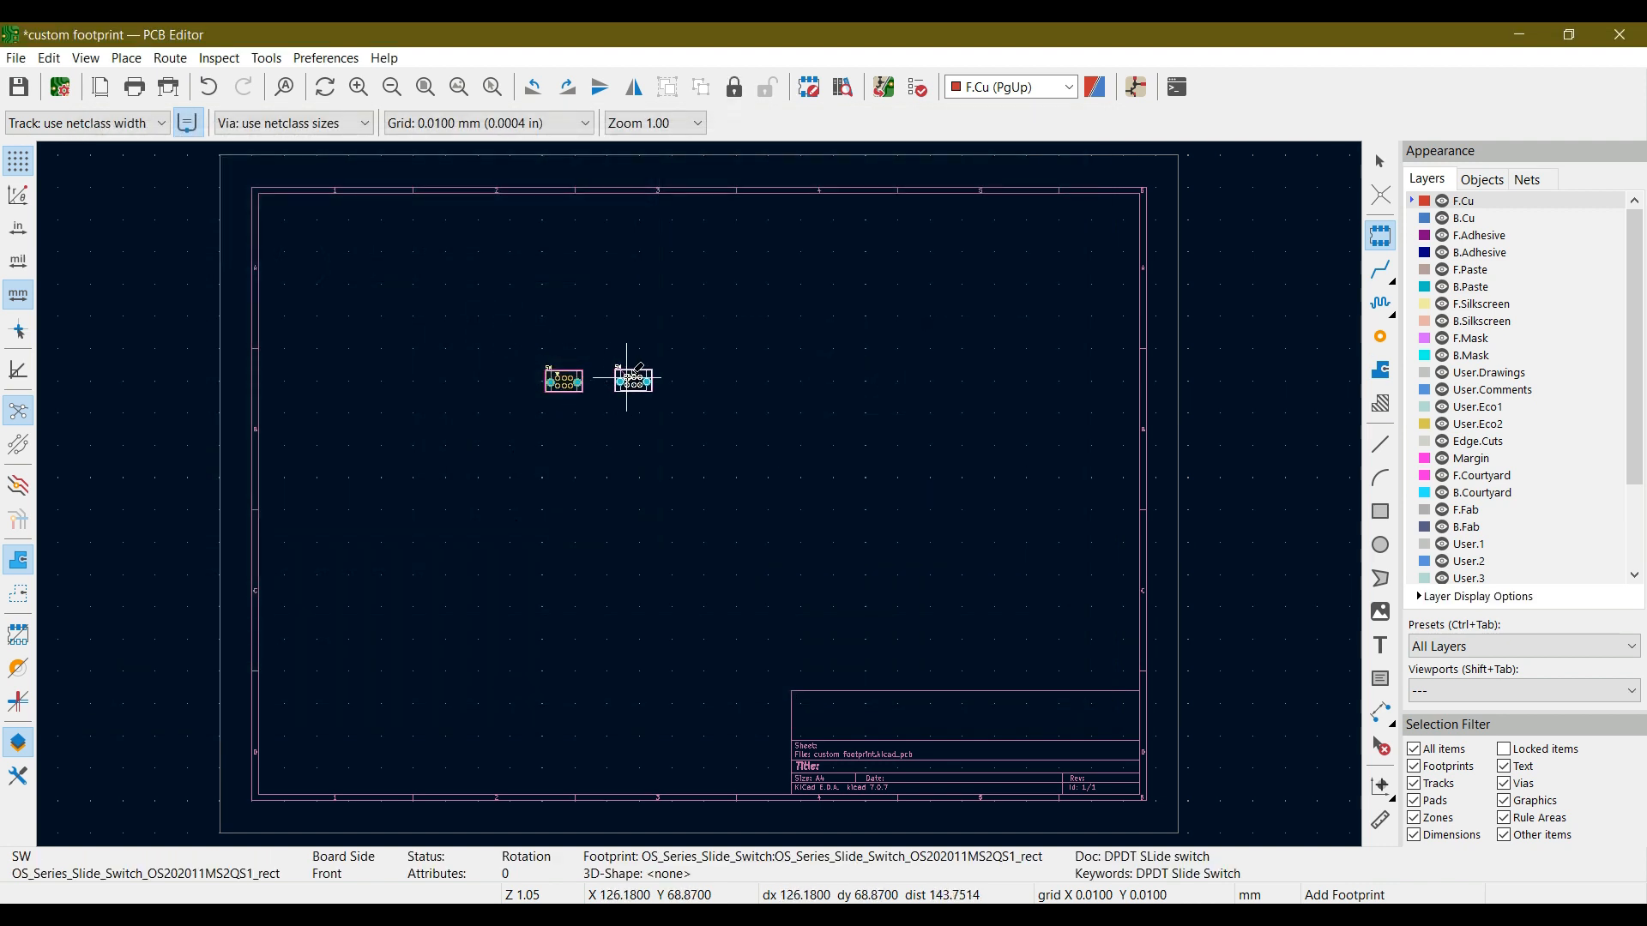
left_click(627, 379)
left_click(549, 465)
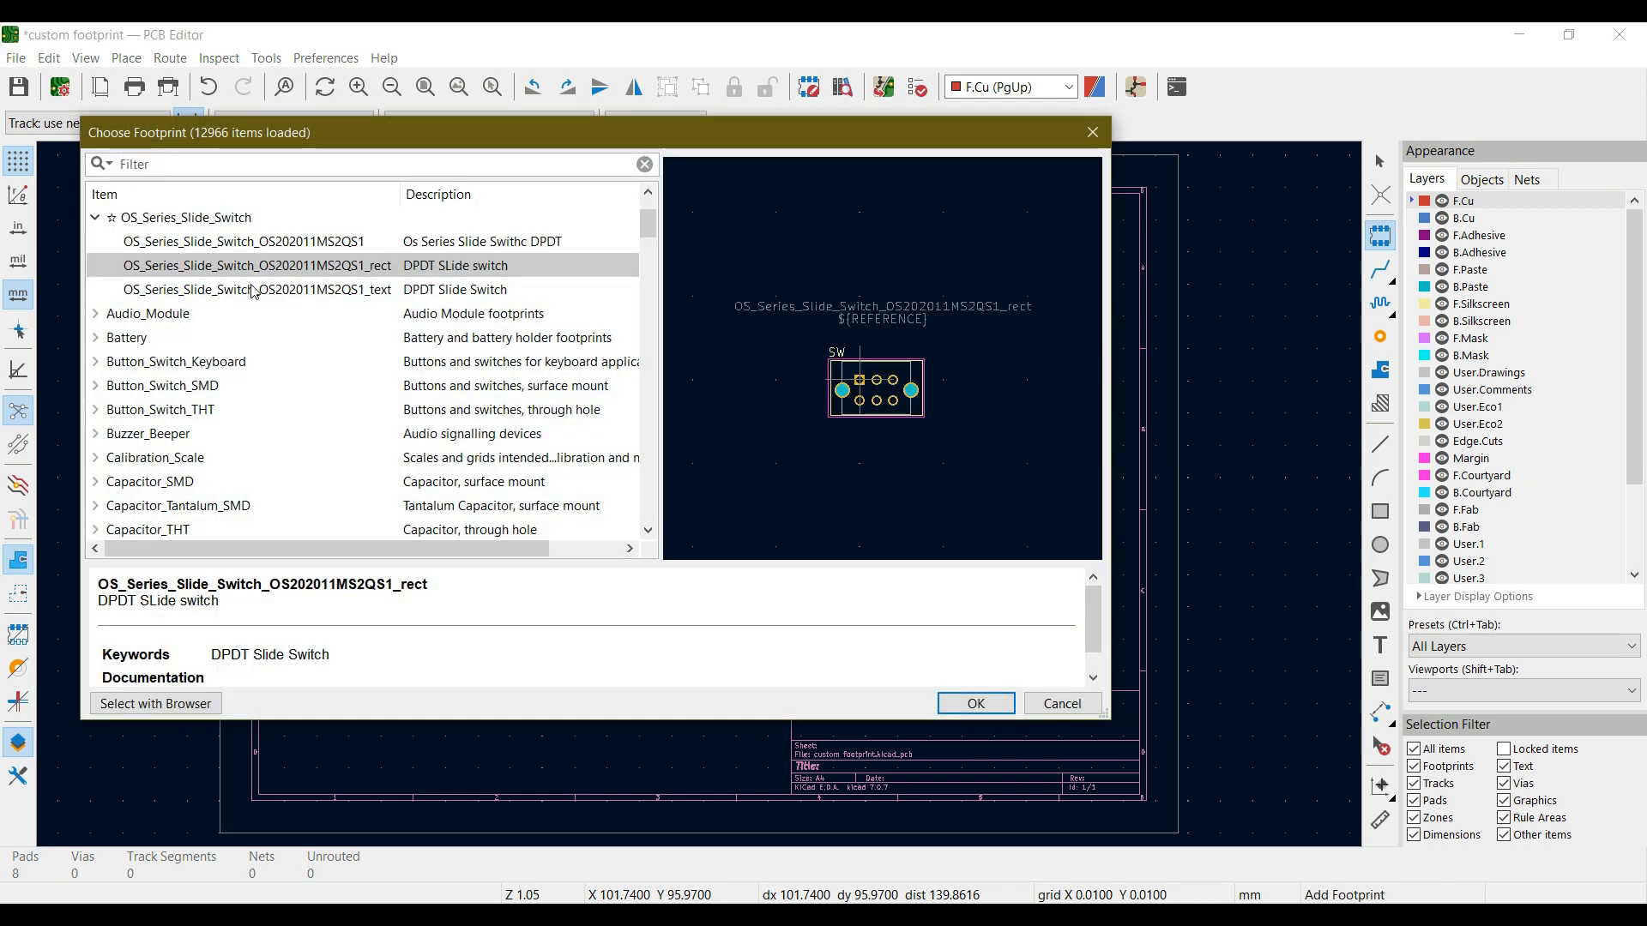
double_click(254, 291)
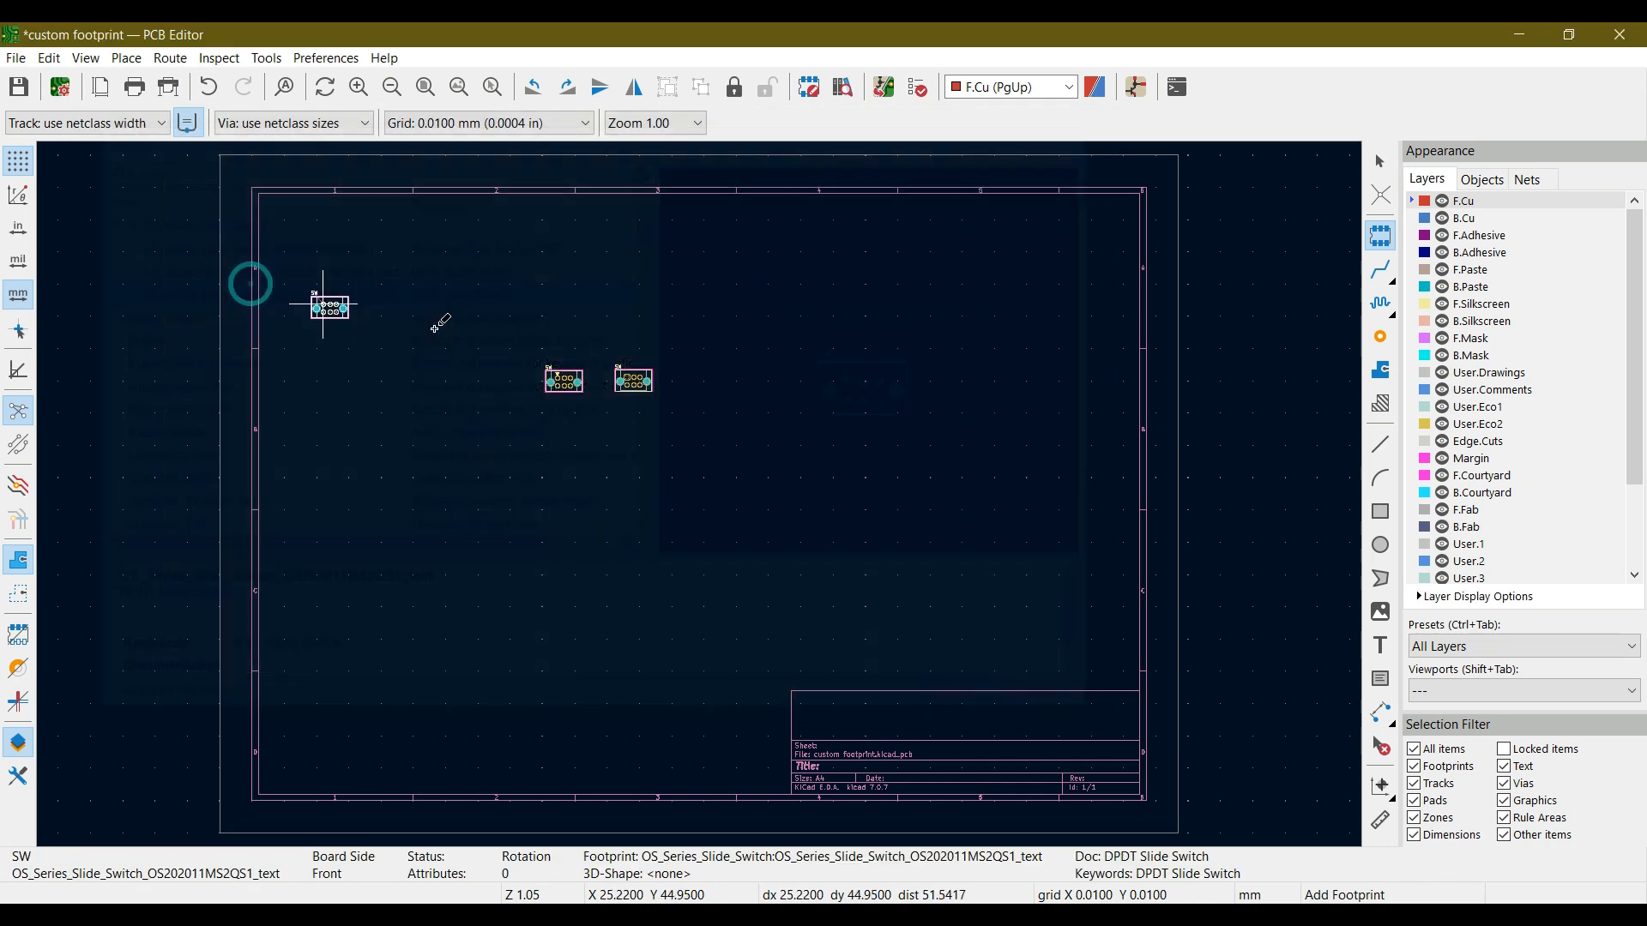
left_click(693, 380)
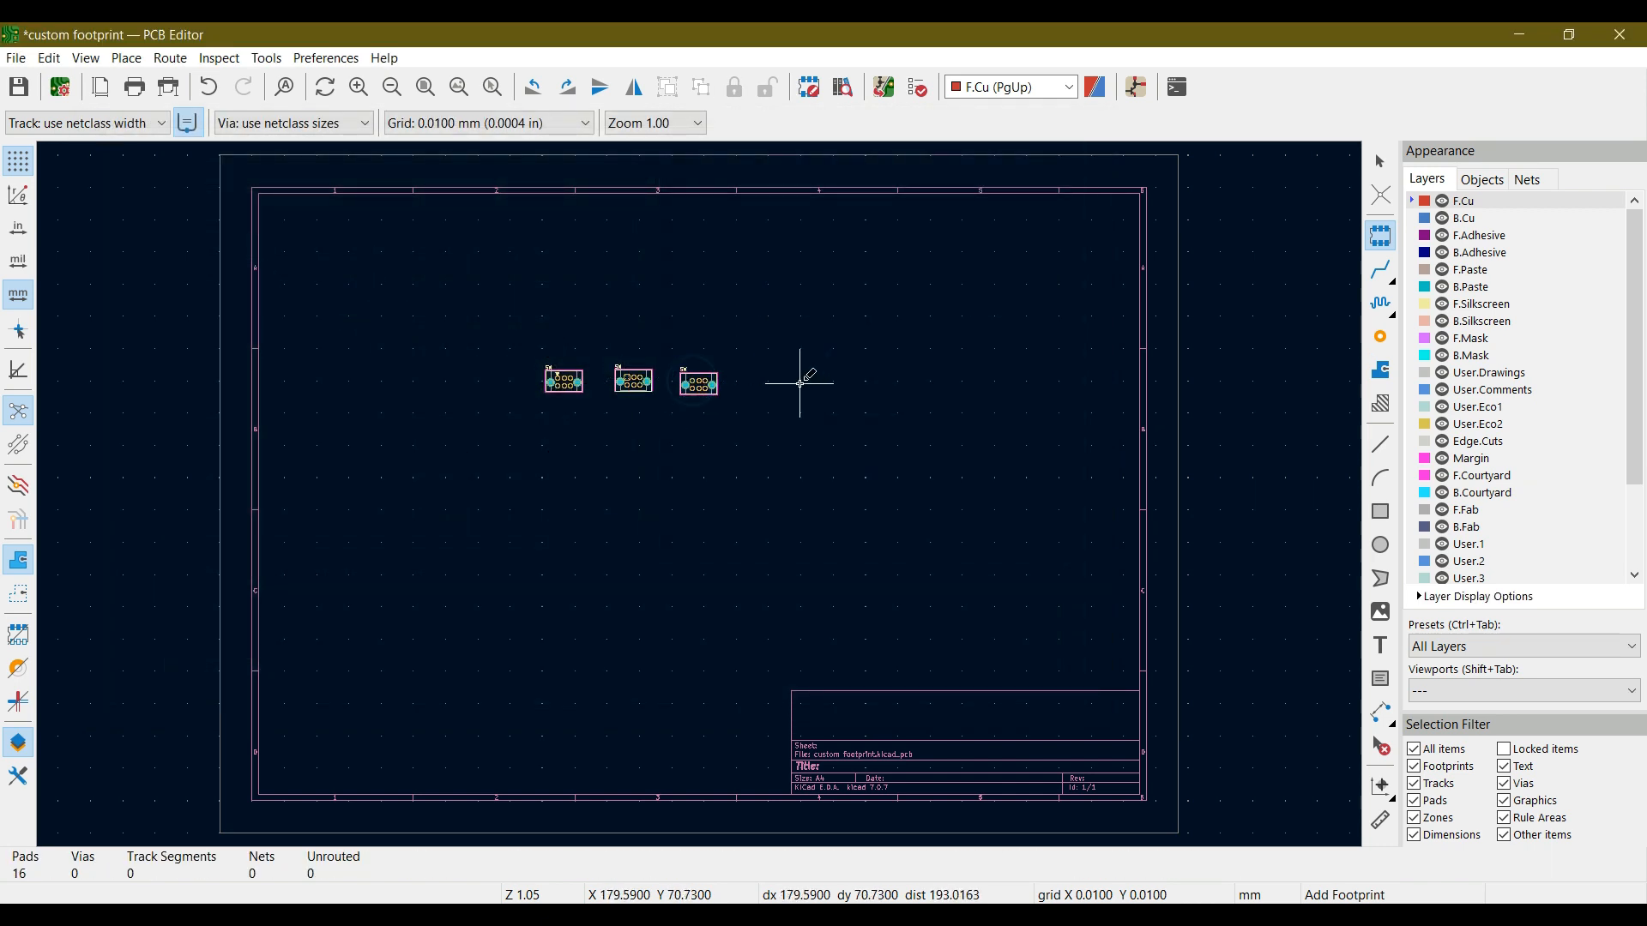
- Save the board and show the three placed footprints in the 3D Viewer
left_click(20, 87)
left_click(84, 62)
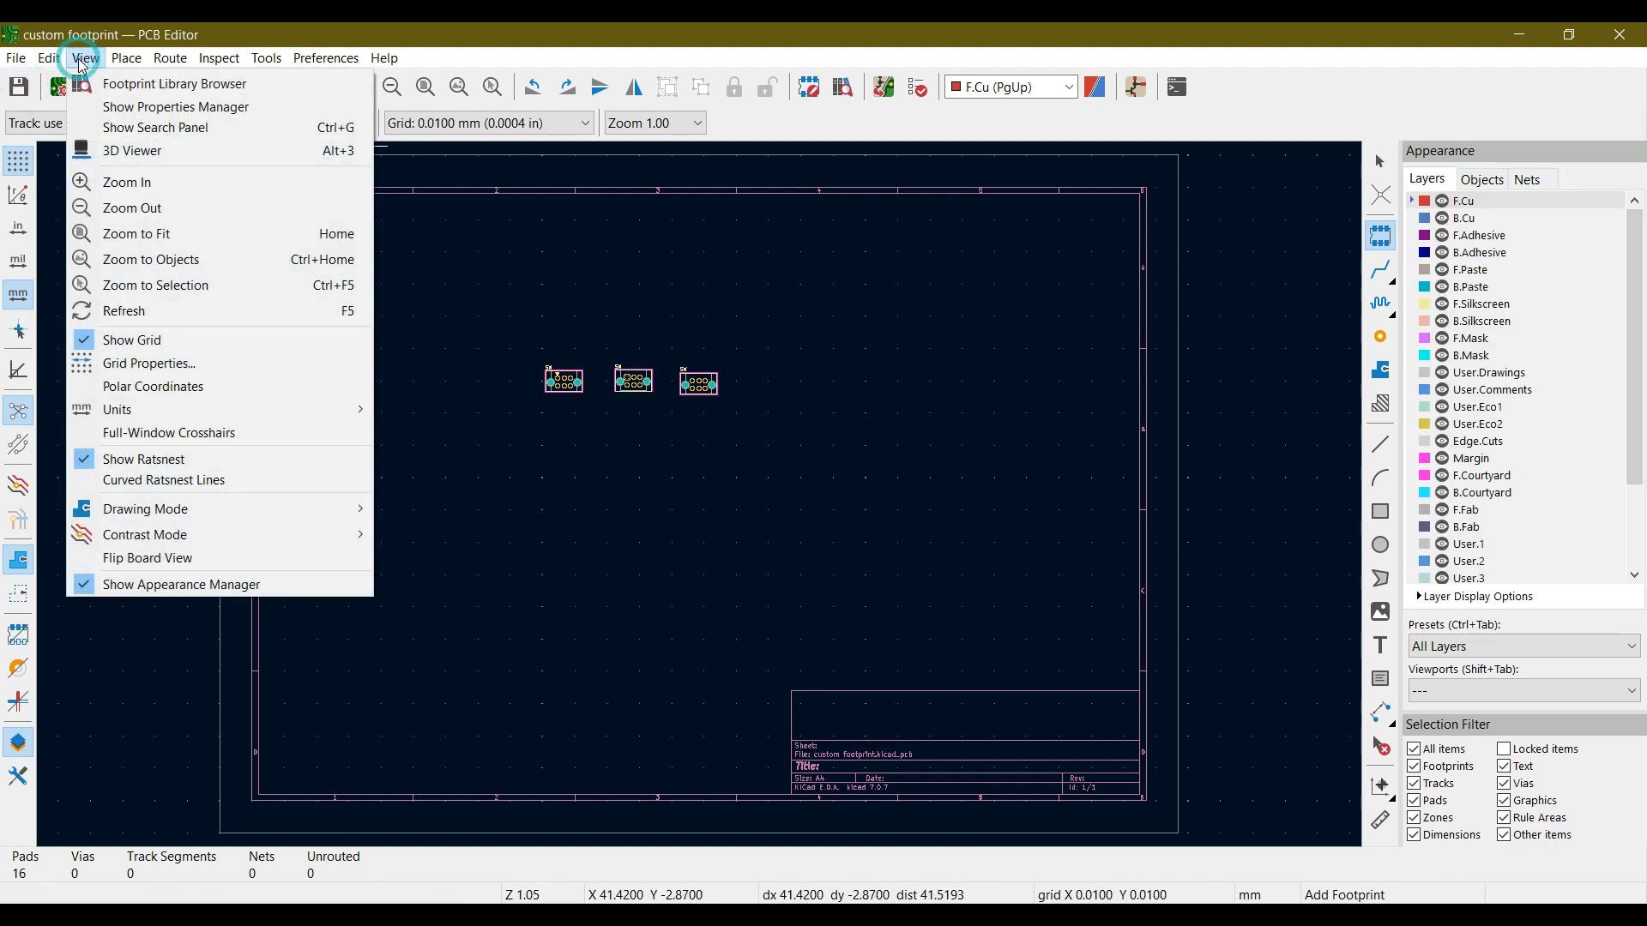
left_click(143, 160)
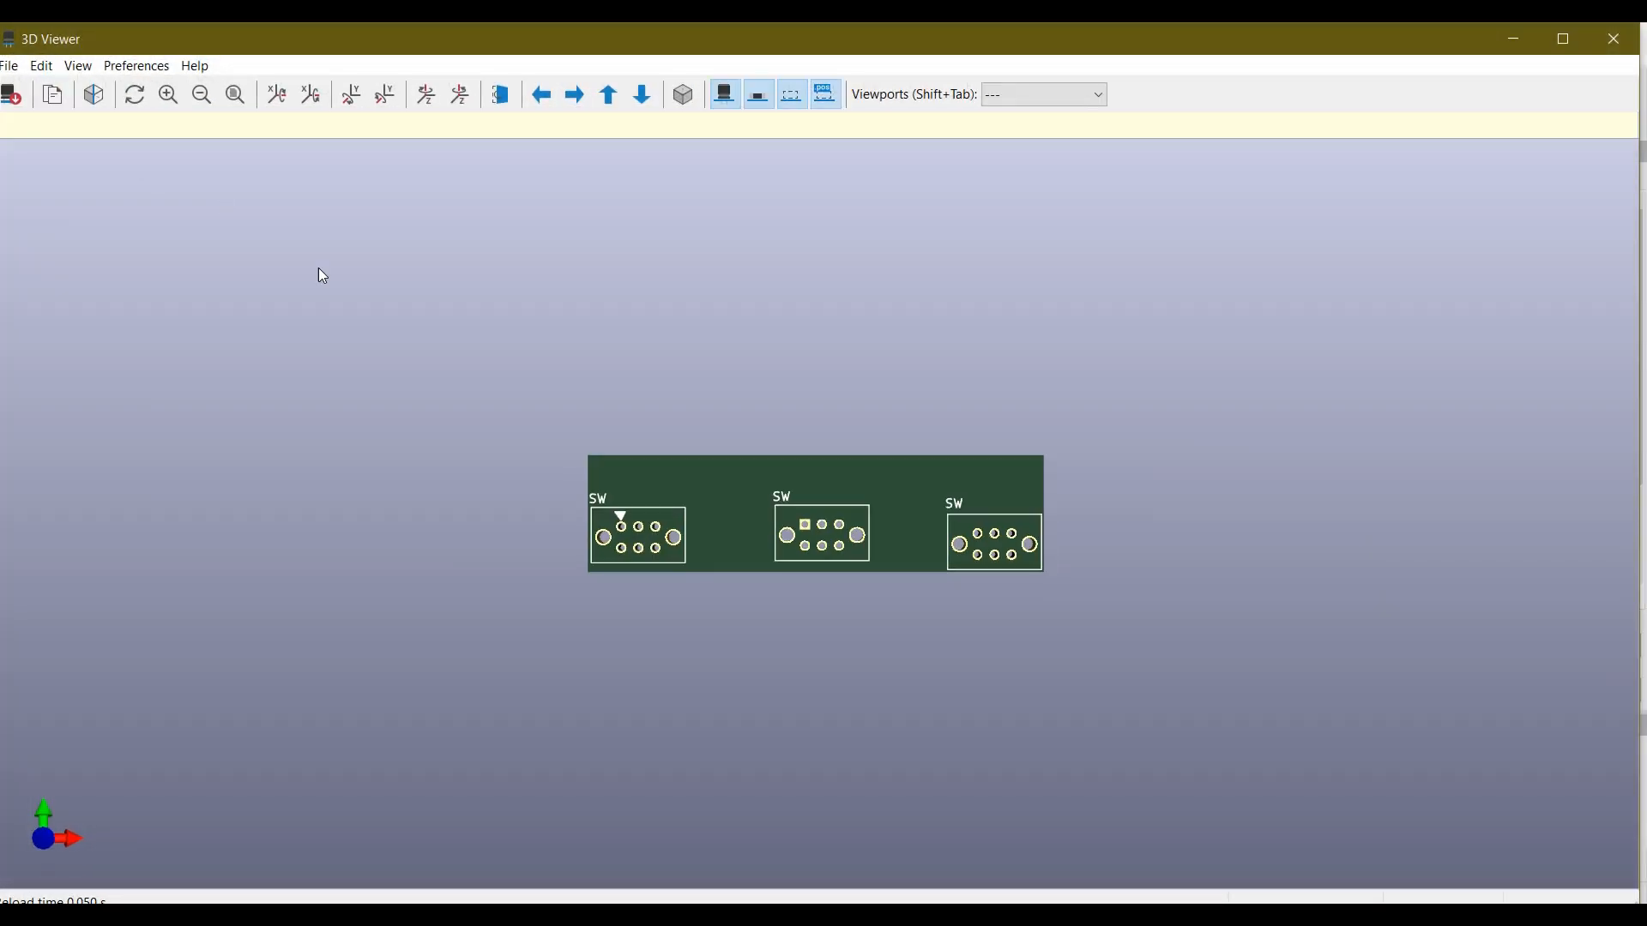
- Inspect the pin 1 markings of the three slide switch footprints in the 3D Viewer, then close it
scroll(865, 585, "up", 8)
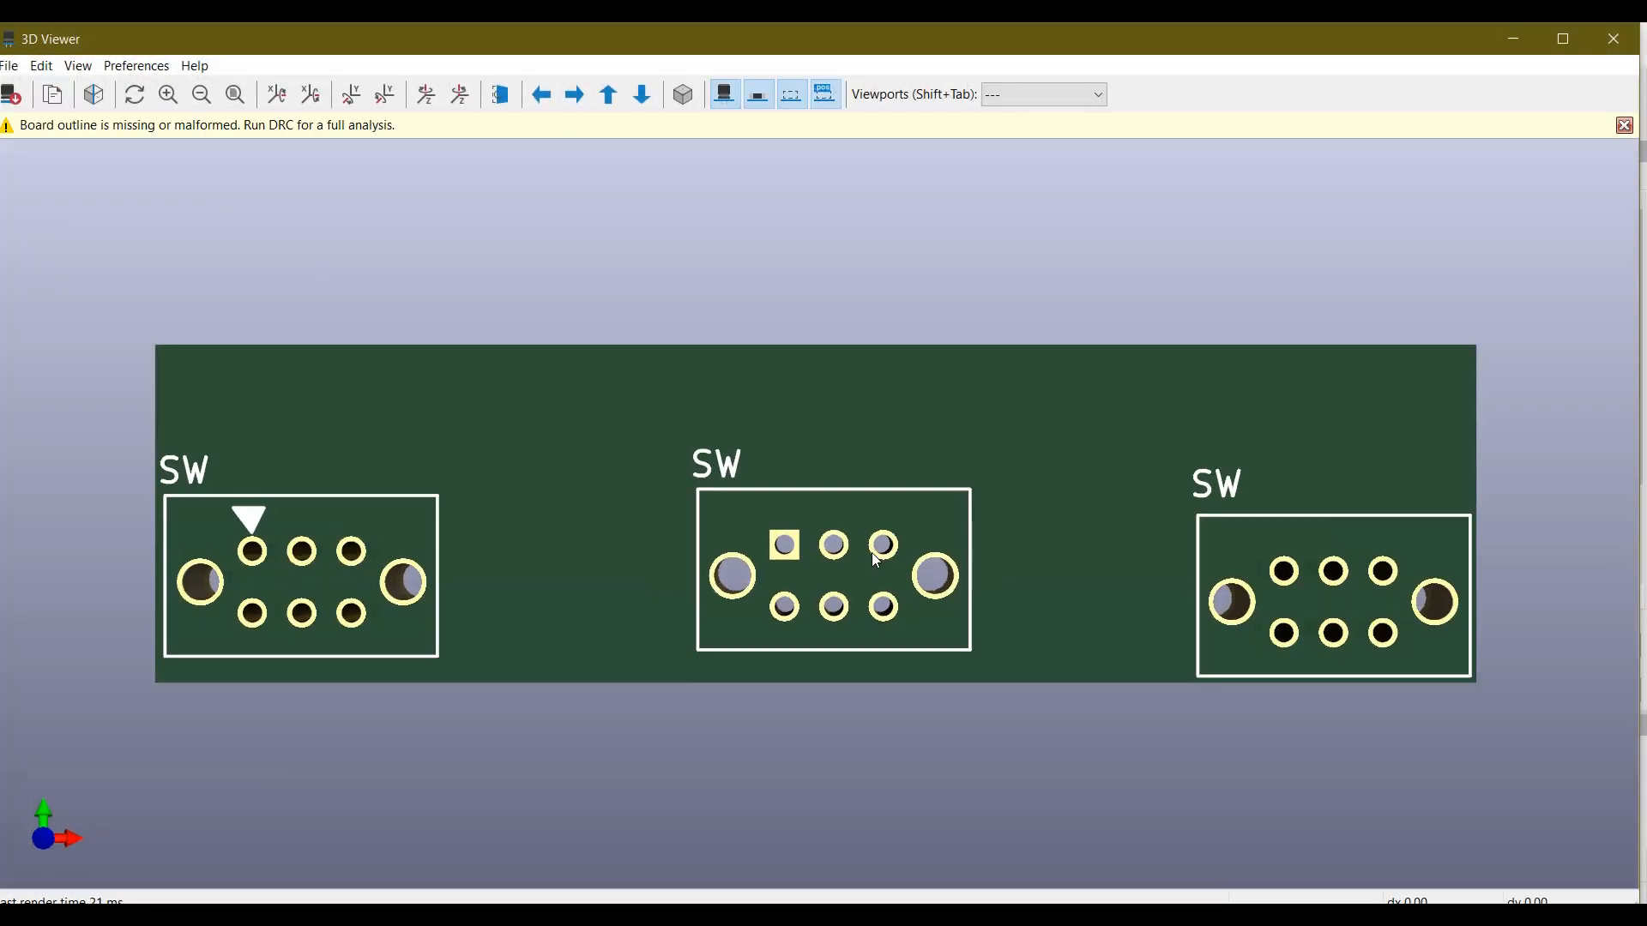
scroll(877, 562, "down", 2)
scroll(877, 562, "down", 2)
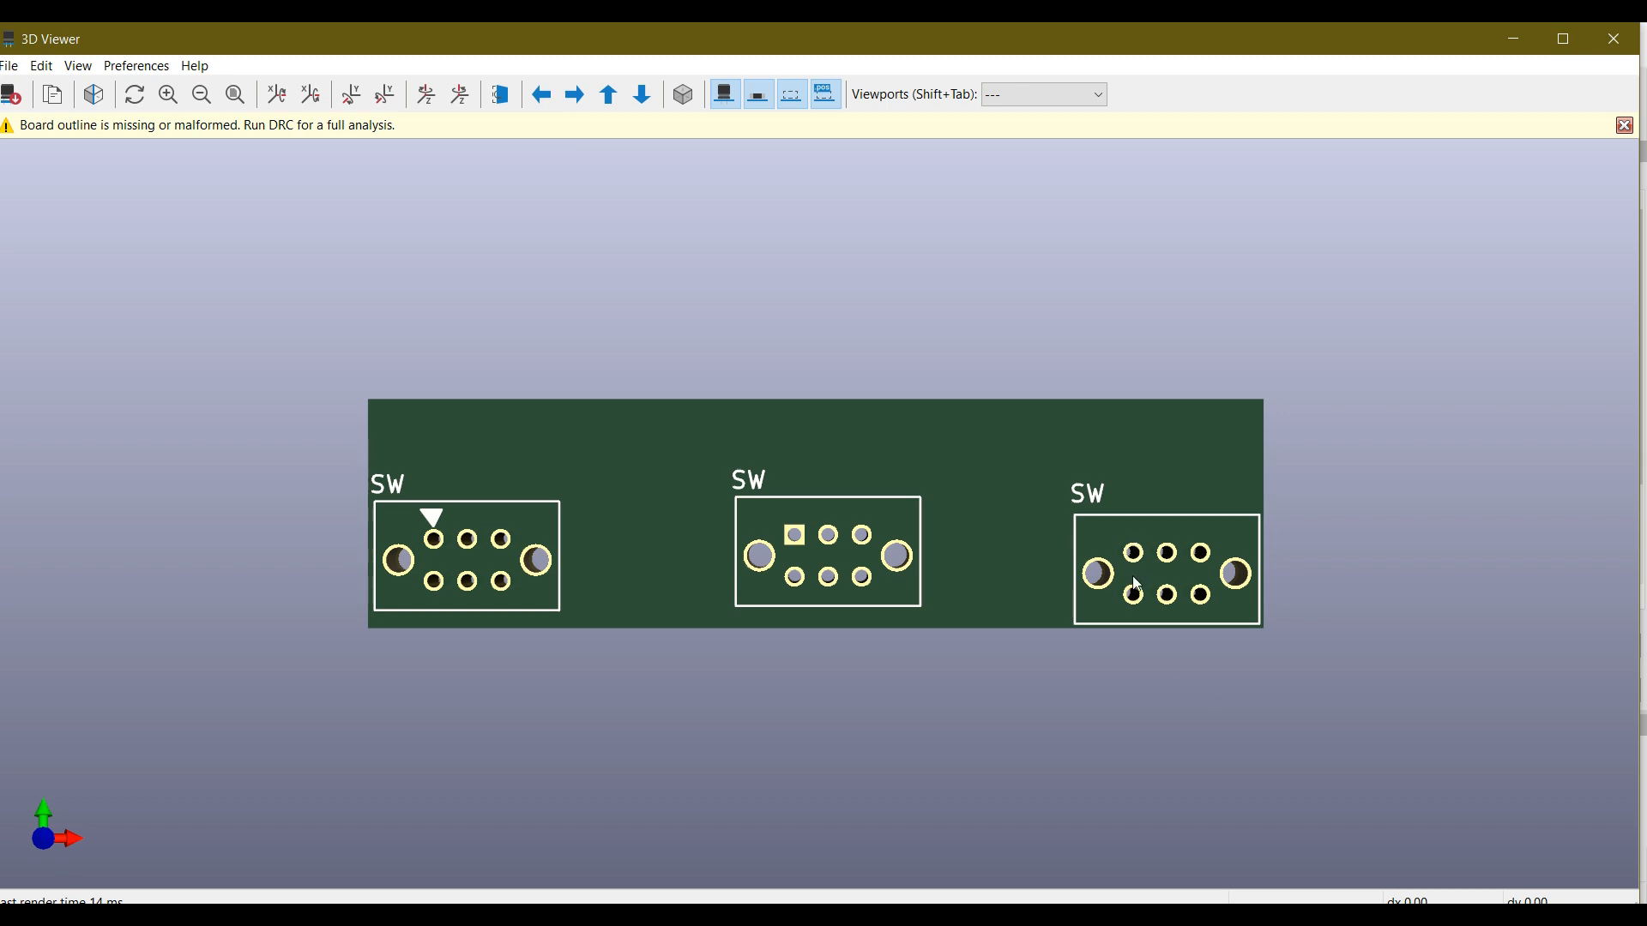
left_click(1614, 38)
- Leave footprint placement and switch back to the Footprint Editor with OS_Series_Slide_Switch_OS202011MS2QS1_text open
left_click(705, 367)
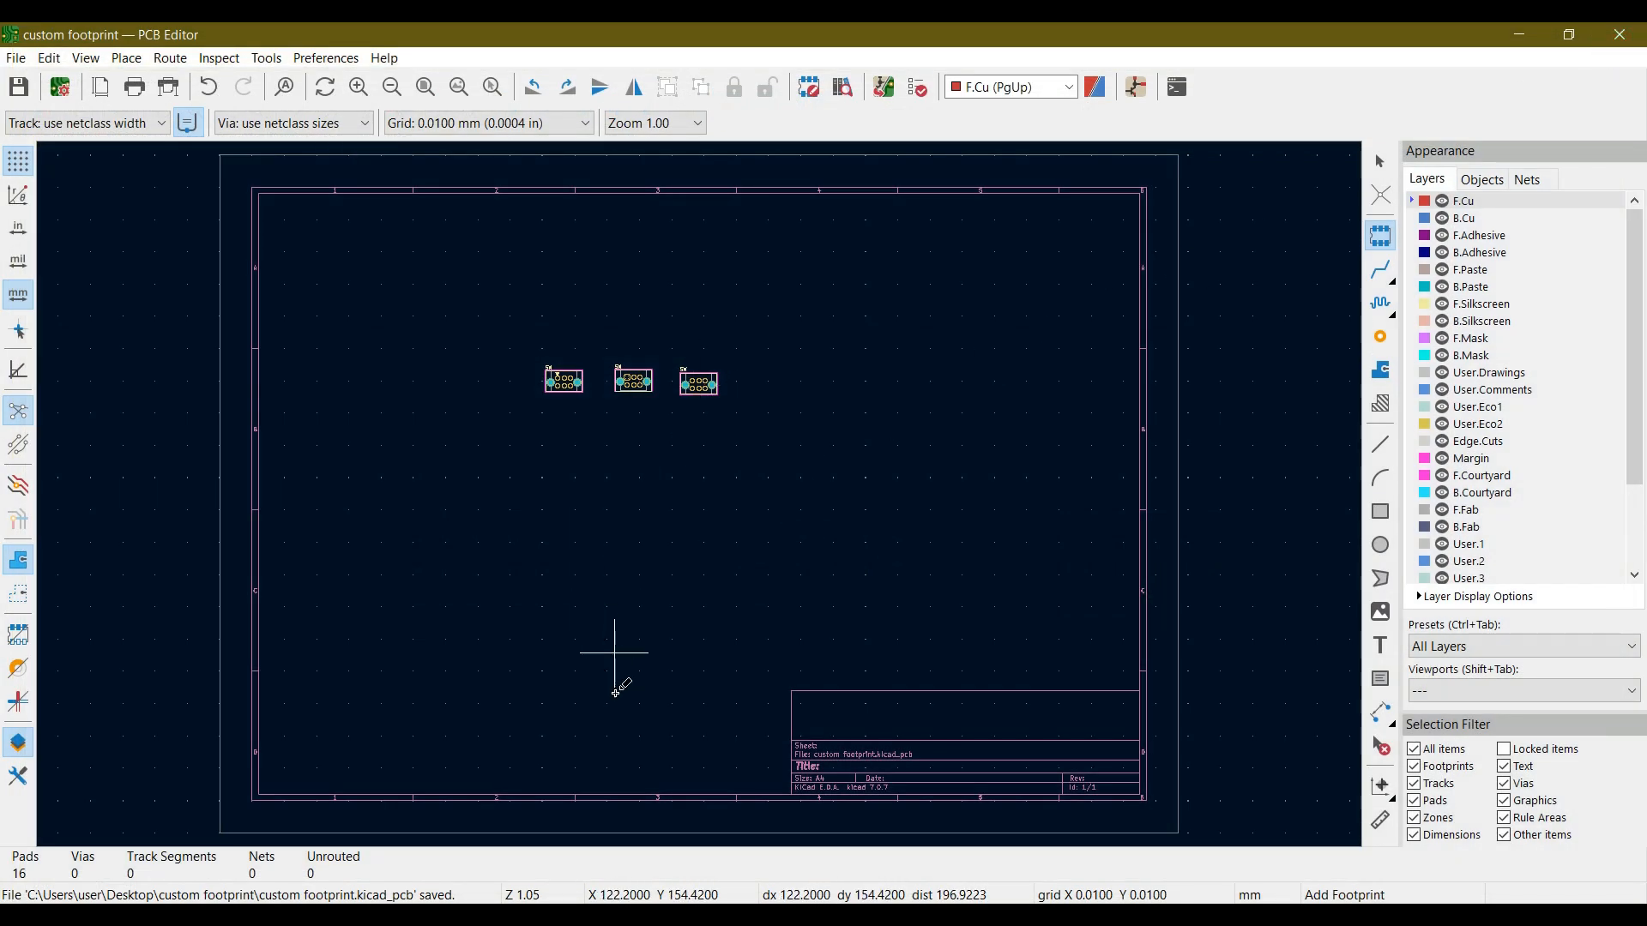
mouse_move(600, 914)
left_click(684, 869)
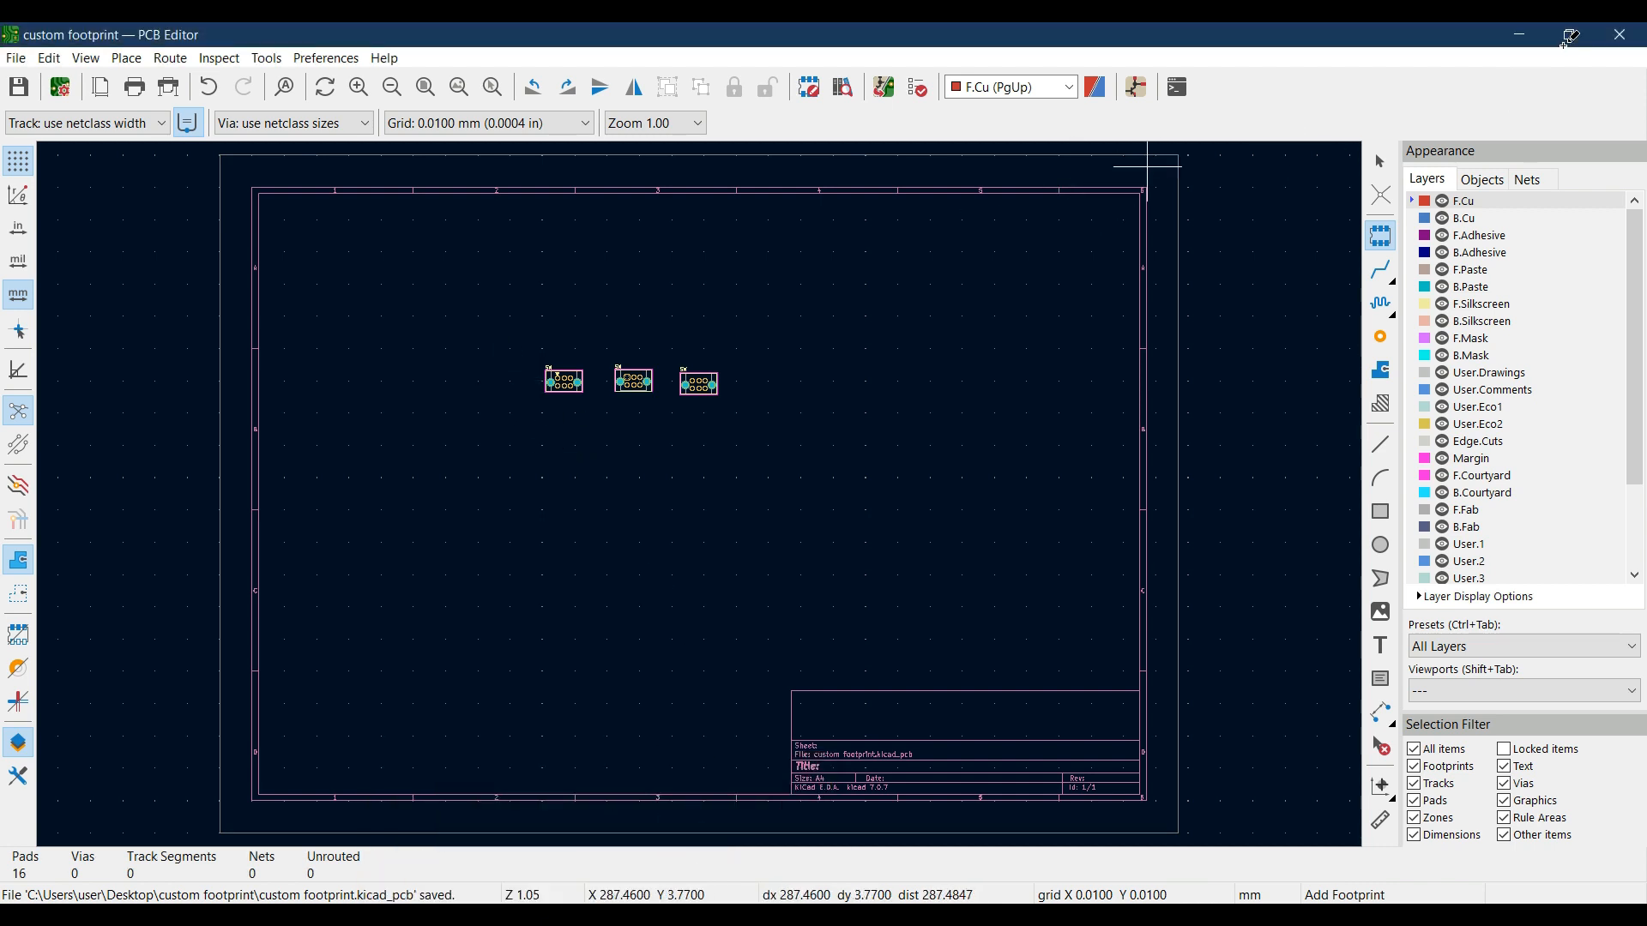
left_click(1380, 162)
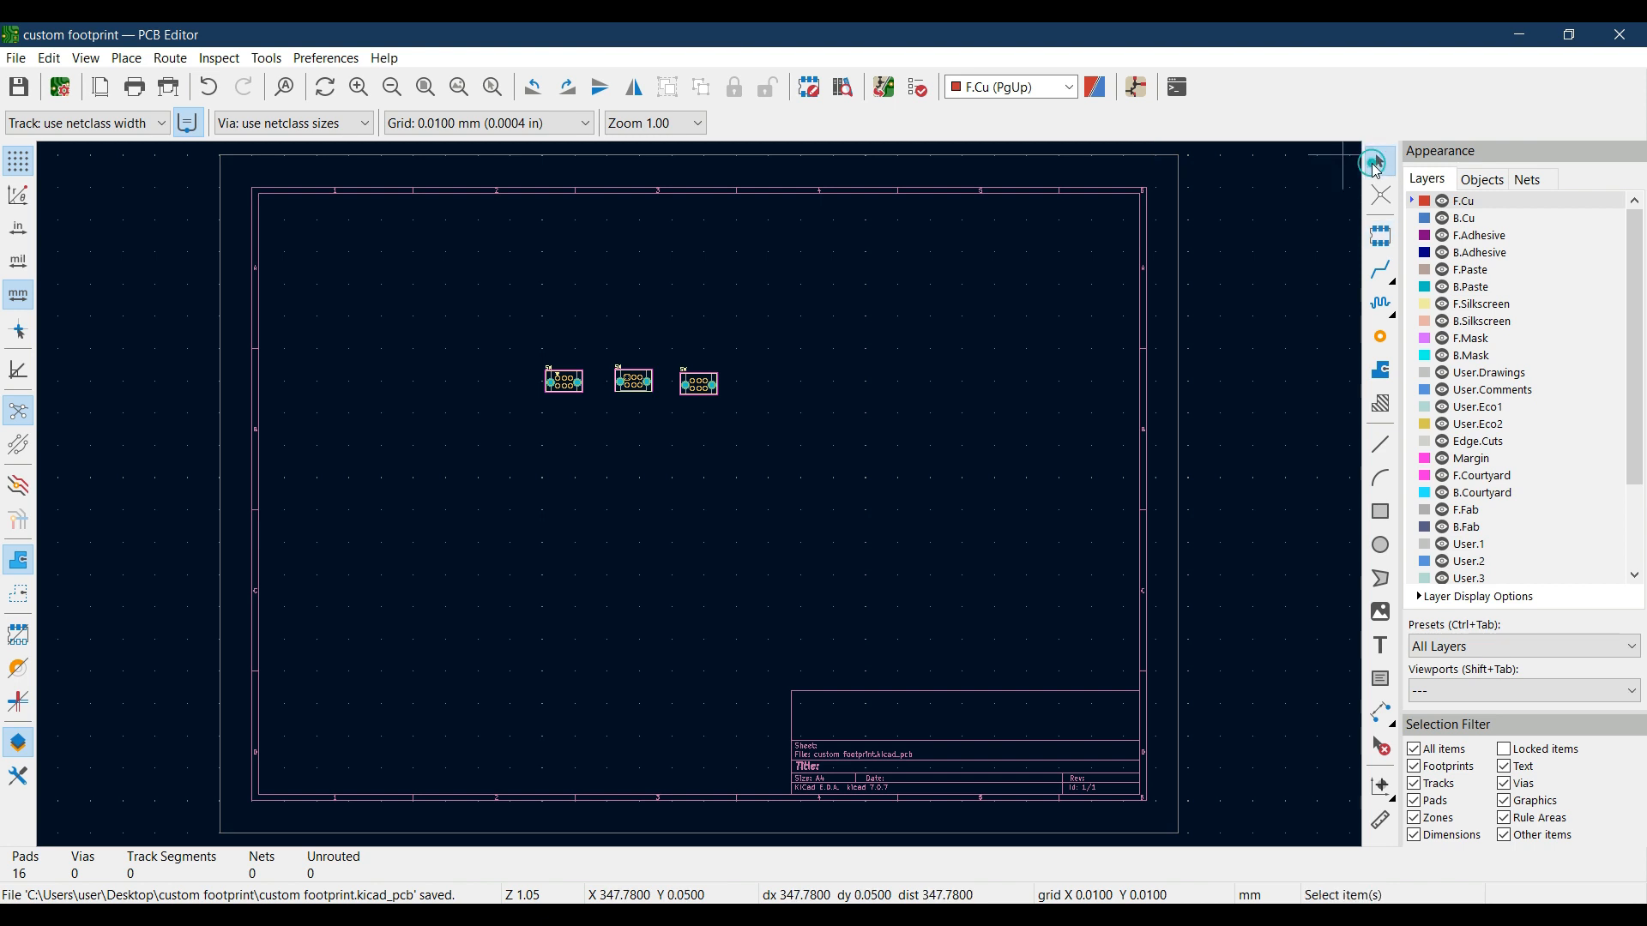
left_click(1520, 36)
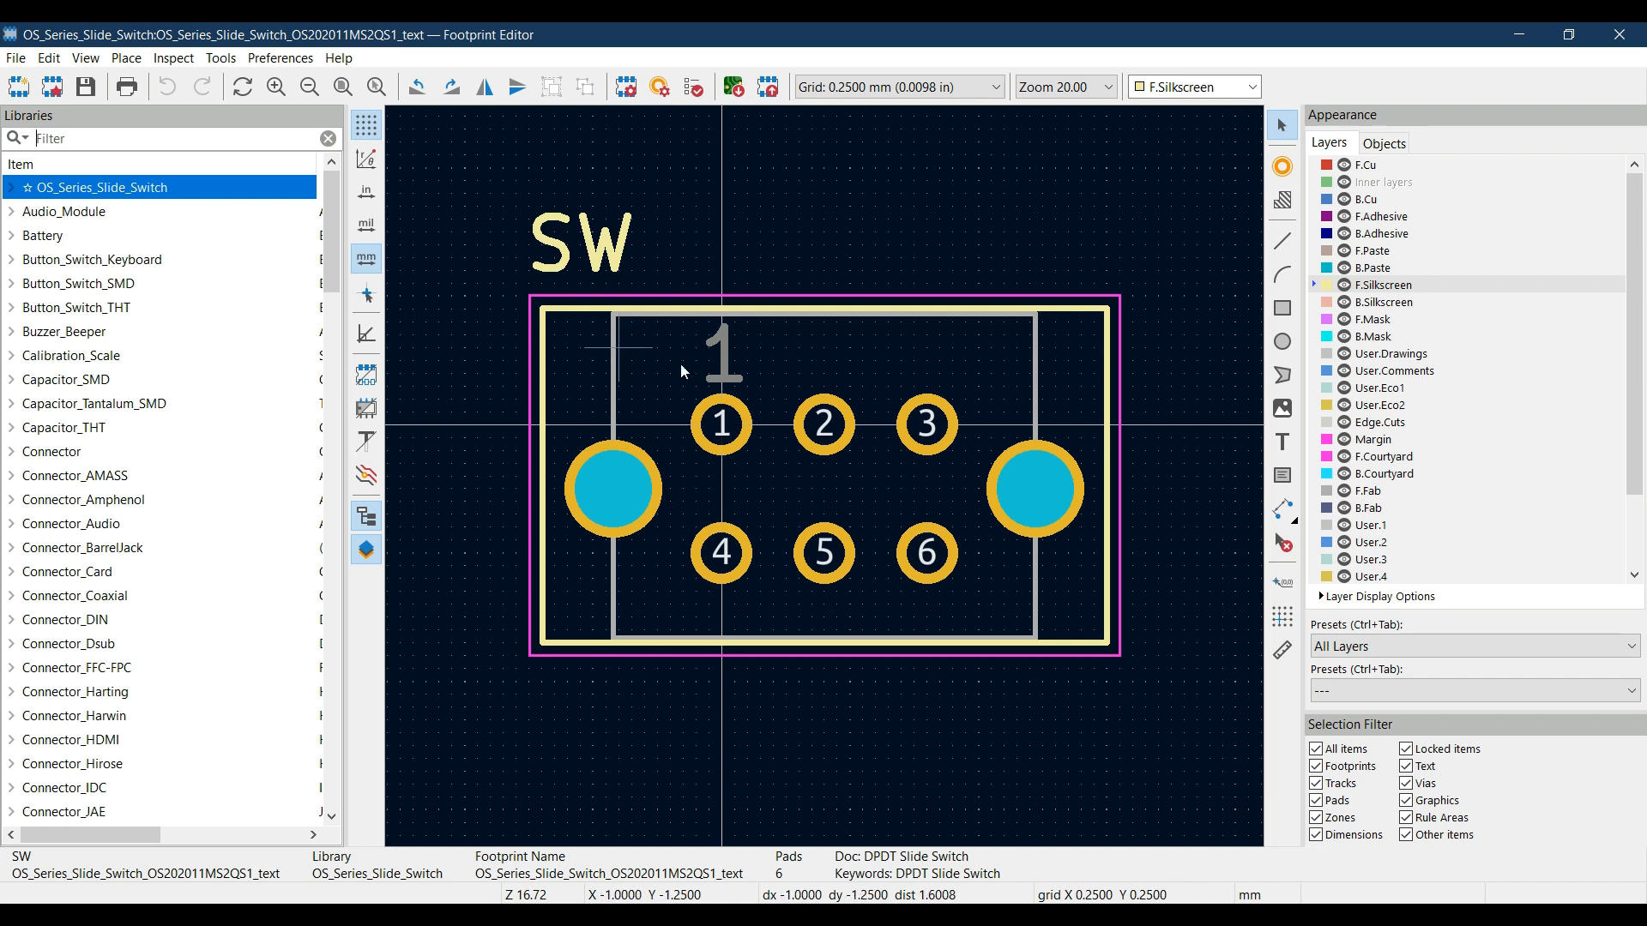
- Try to put the existing "1" text above pad 1 on the F.Silkscreen layer through its text properties
left_click(719, 366)
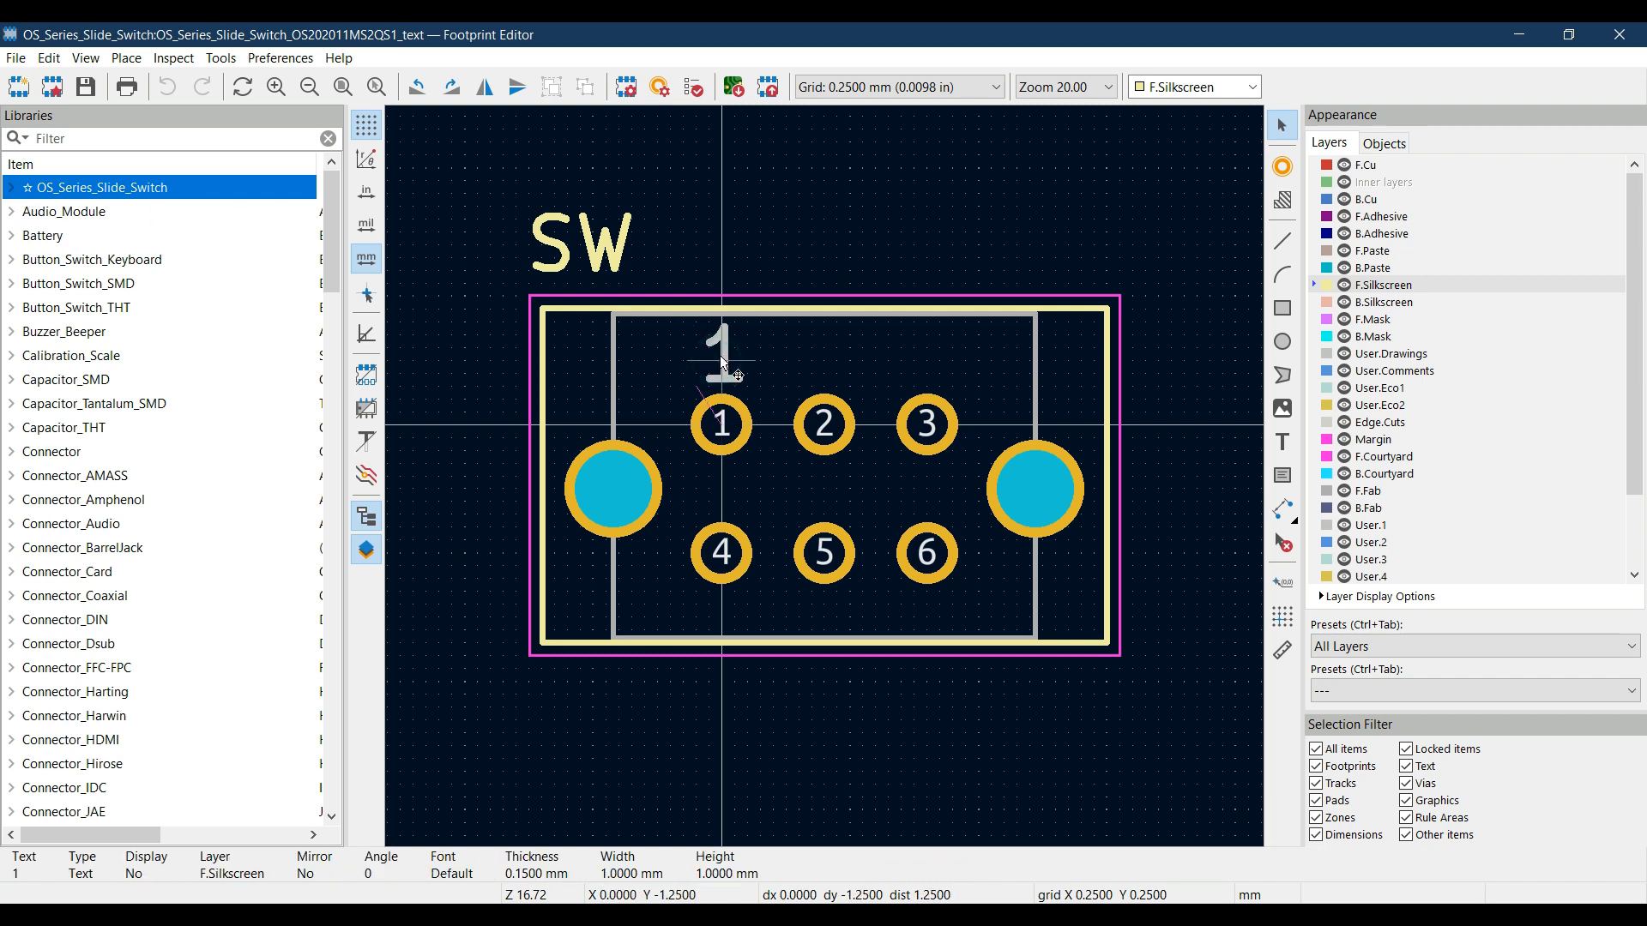
double_click(721, 360)
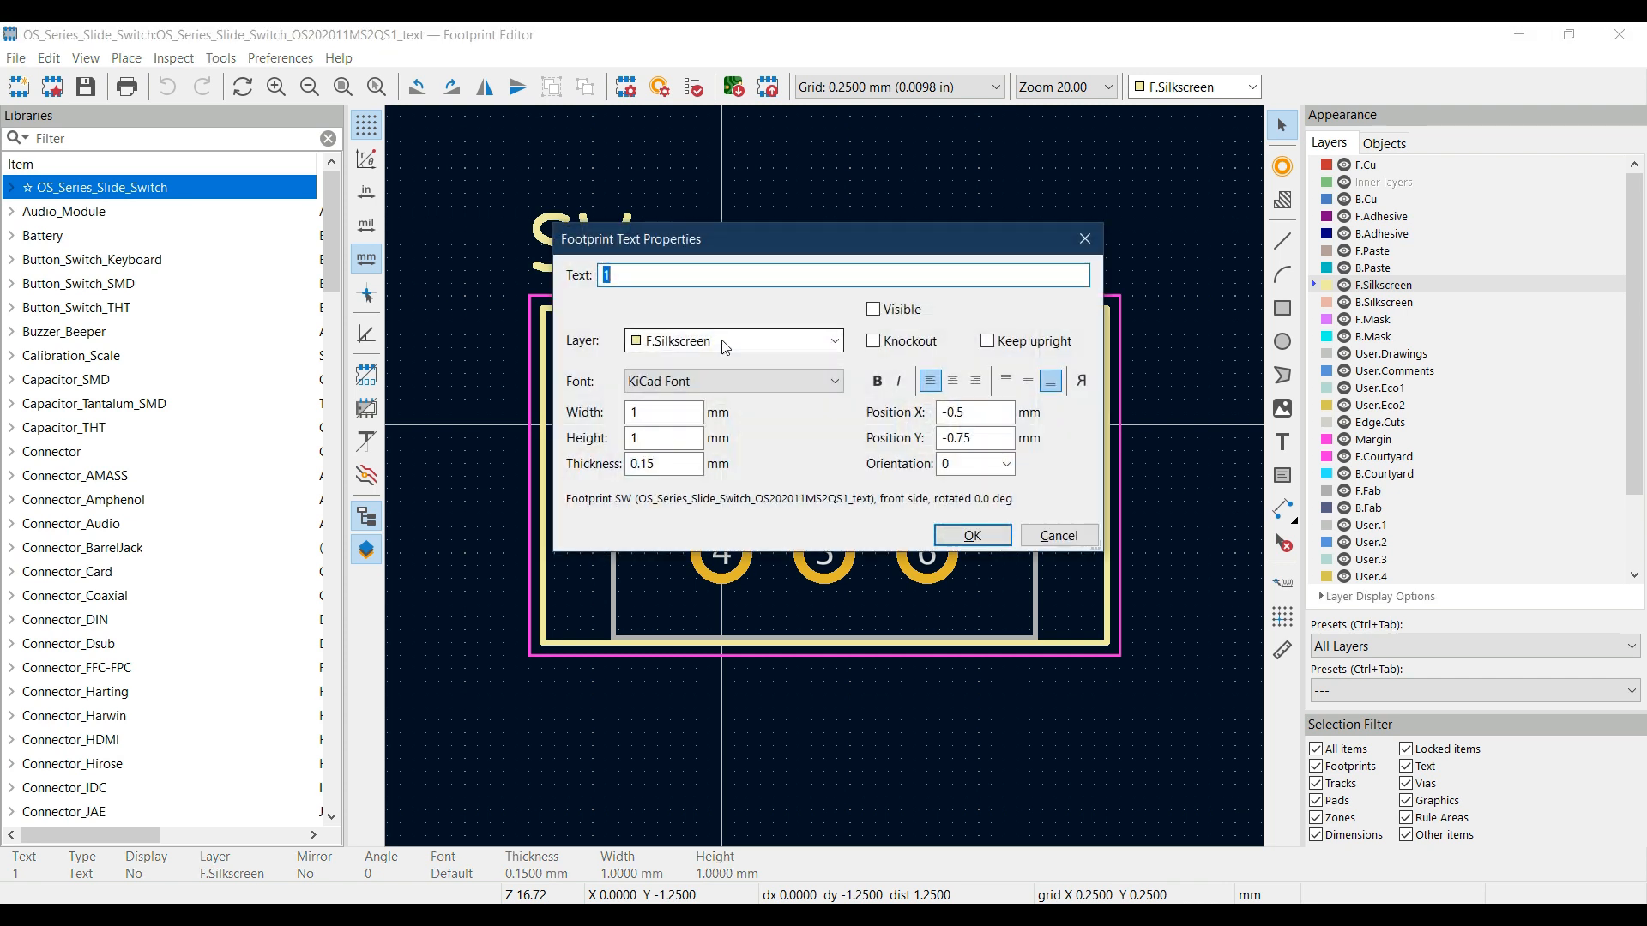
left_click(725, 346)
left_click(679, 482)
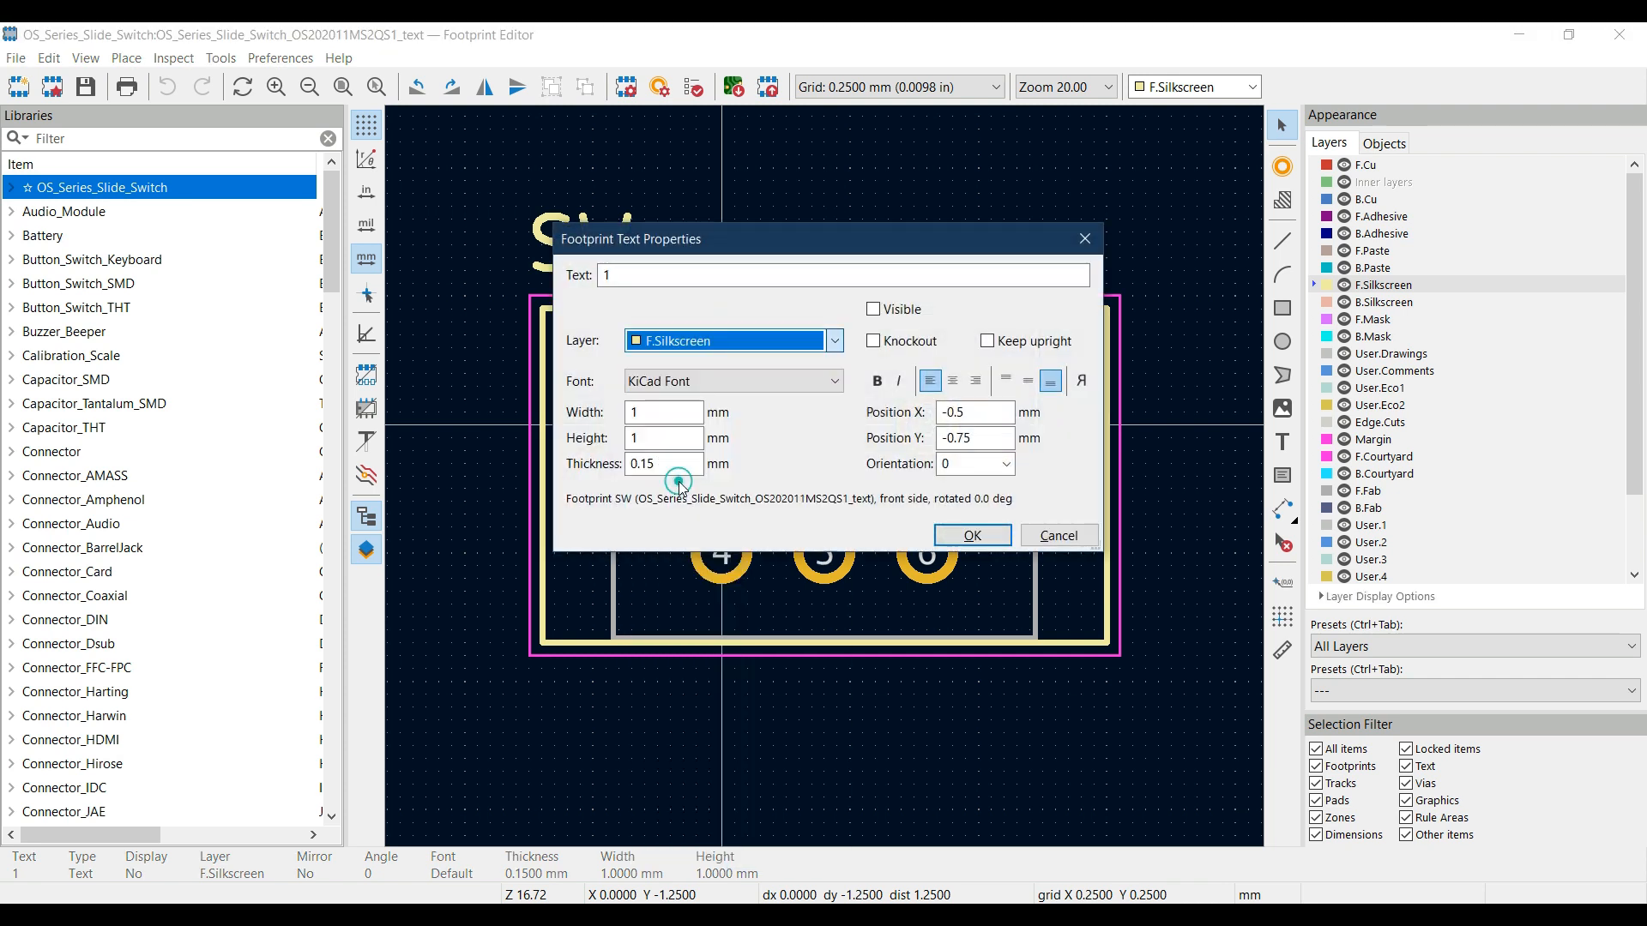
left_click(979, 536)
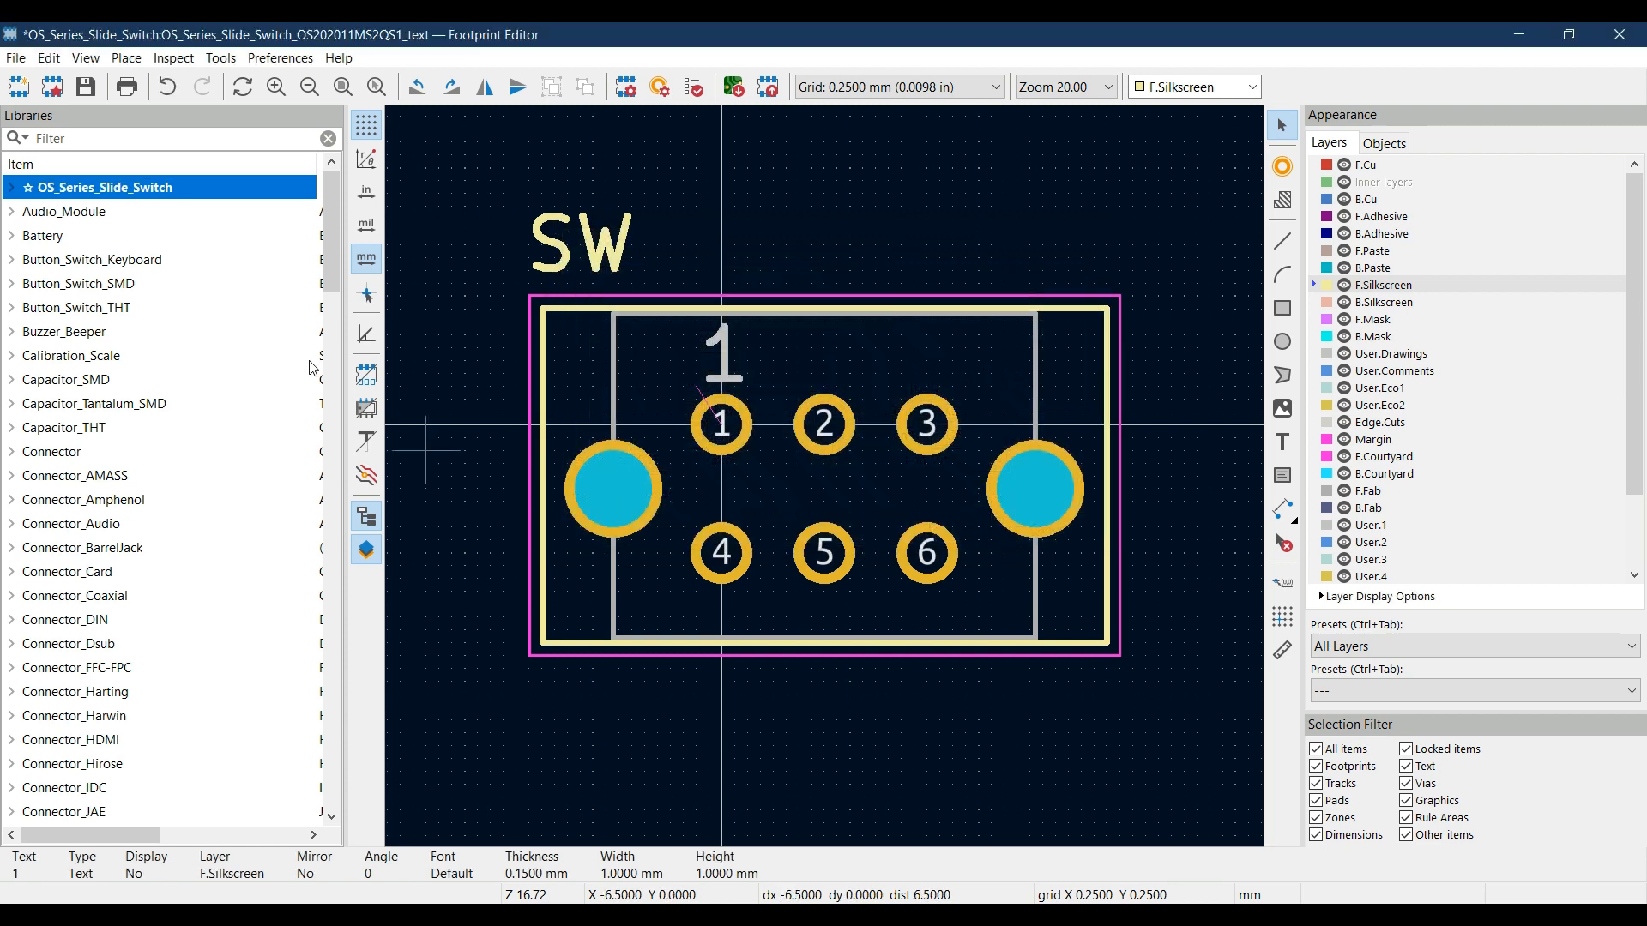
- Check the text footprint's silkscreen in the 3D Viewer and close the viewer
left_click(90, 60)
left_click(132, 109)
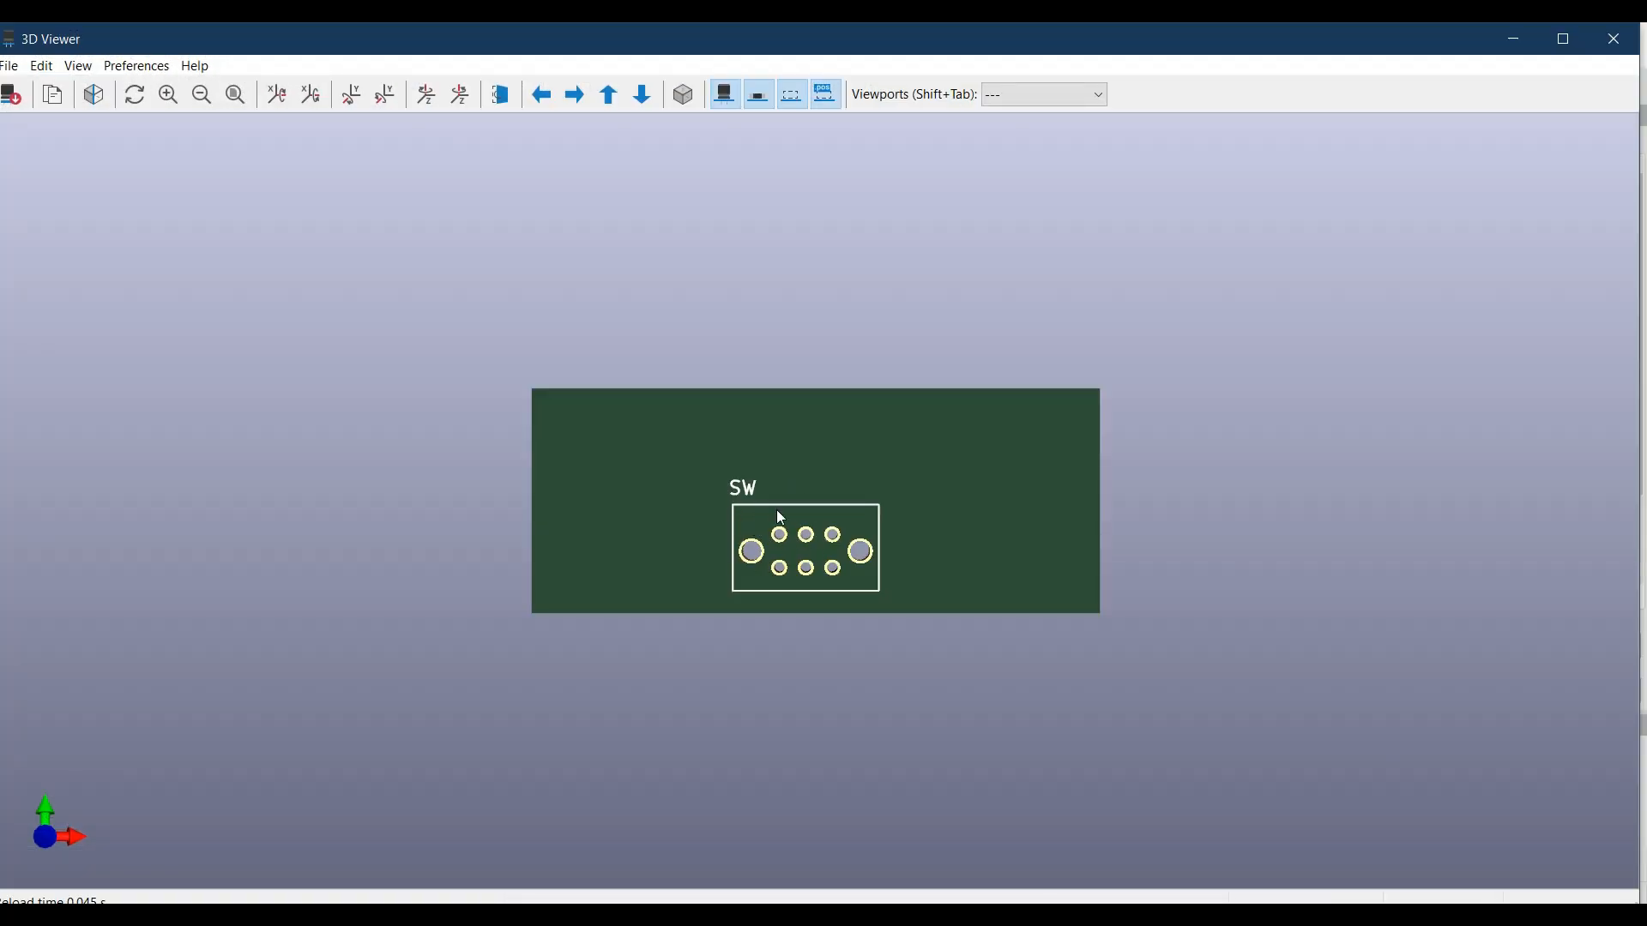
scroll(799, 556, "up", 4)
scroll(780, 558, "down", 3)
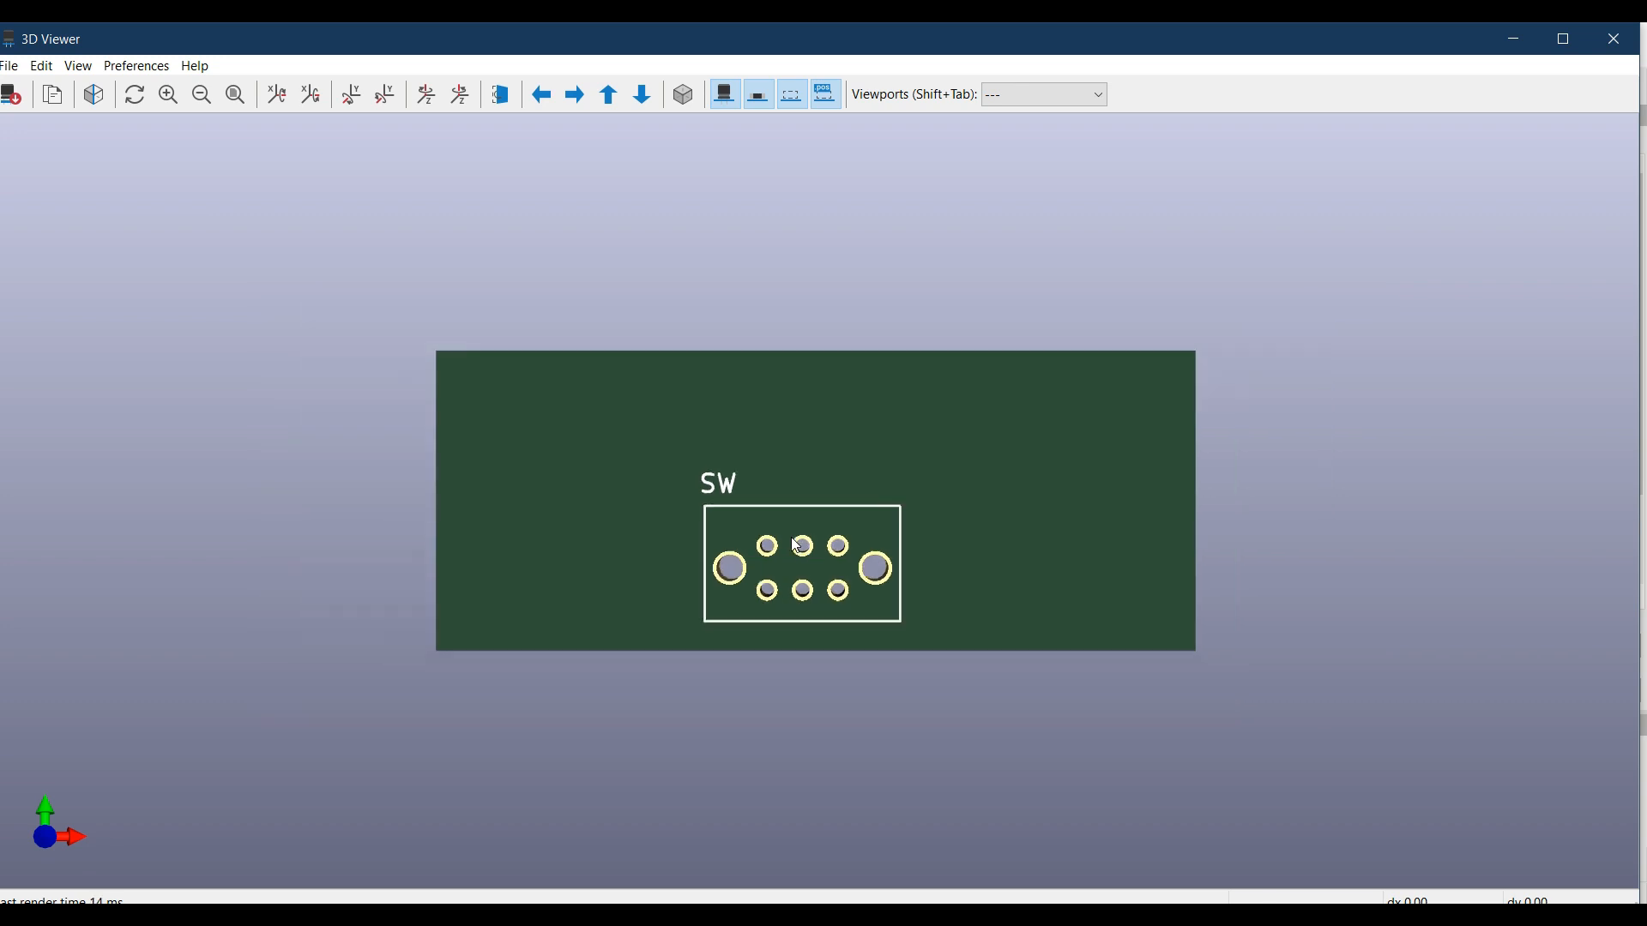
left_click(1614, 40)
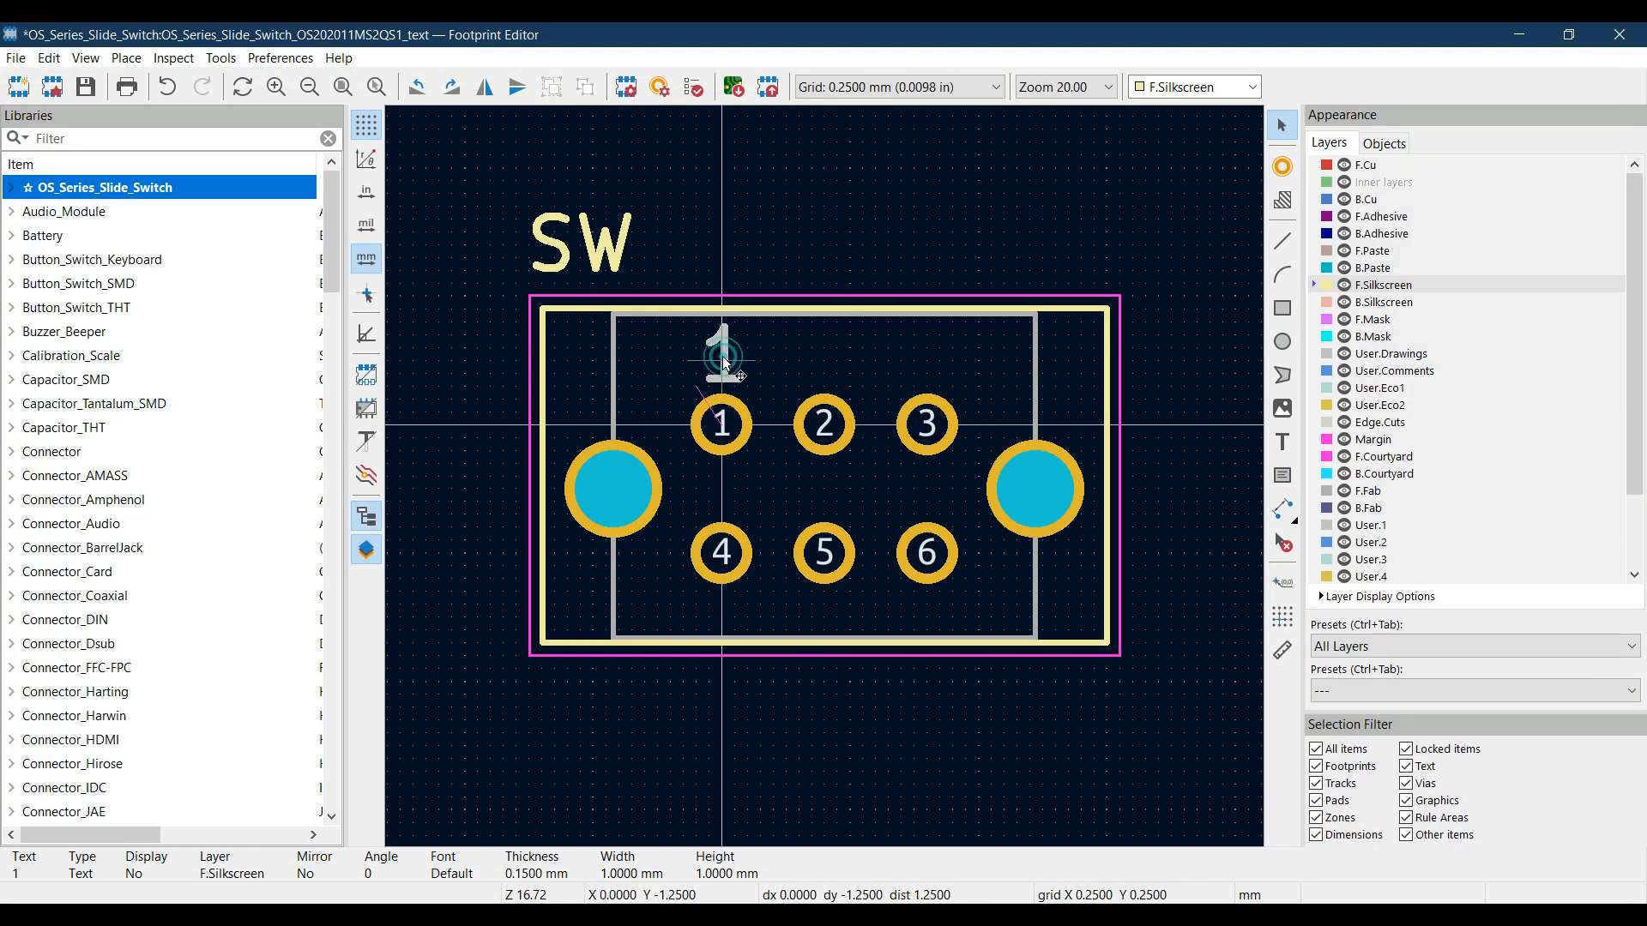
- Replace the hidden "1" text with a new visible "1" on F.Silkscreen above pad 1, and save the footprint
left_click_drag(731, 357, 850, 228)
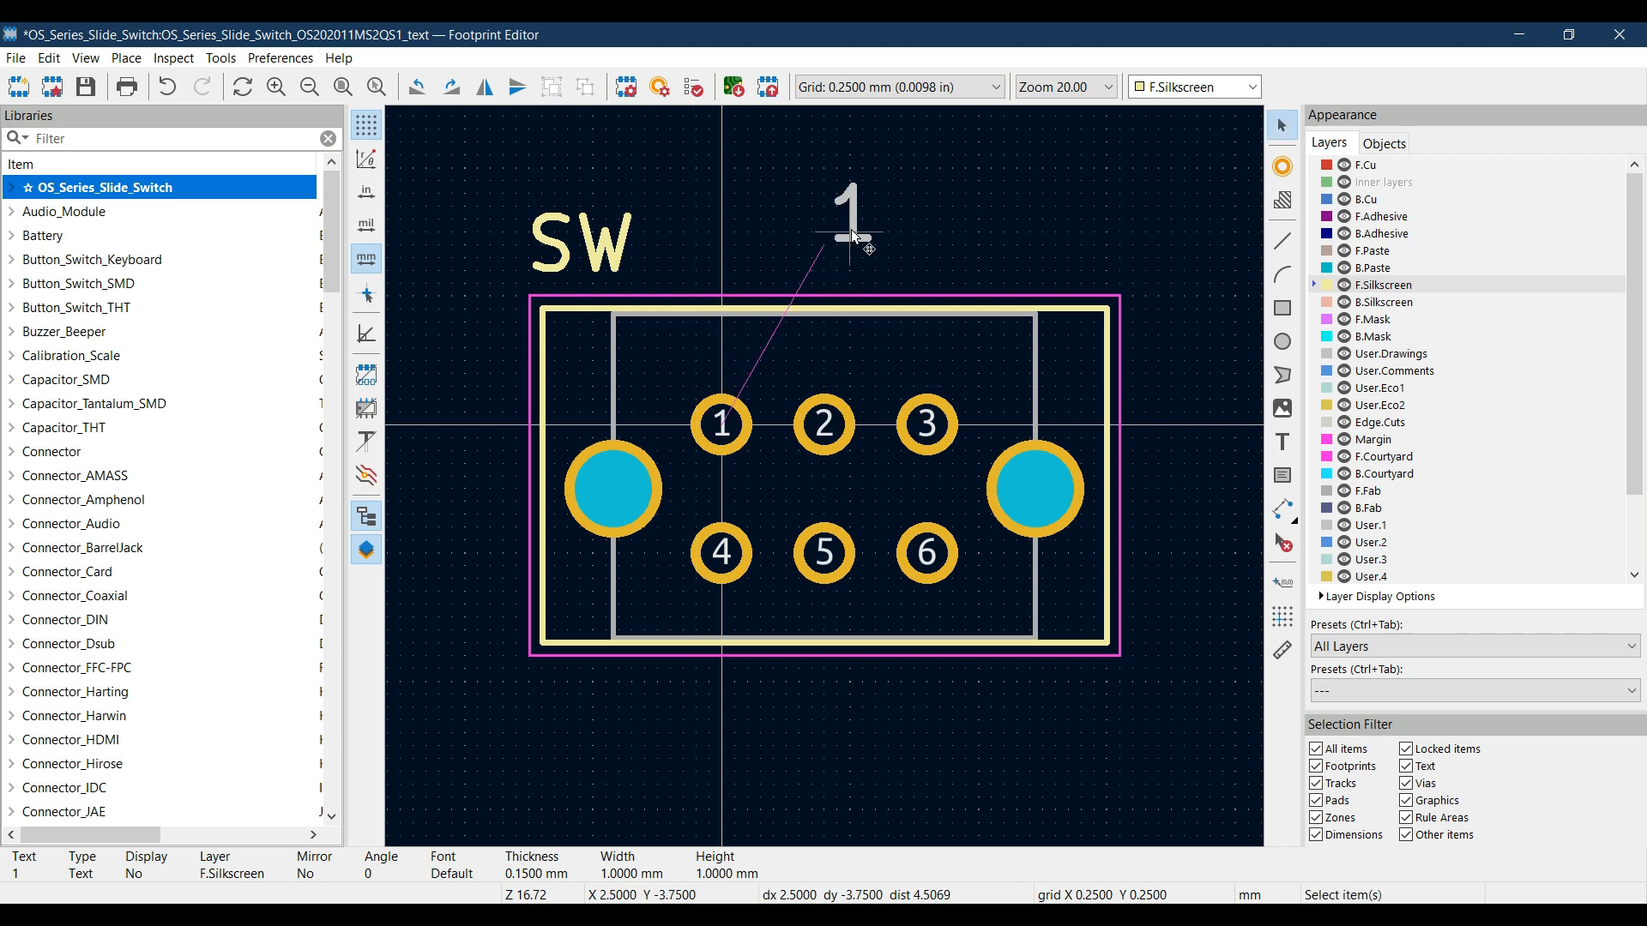
key("Delete")
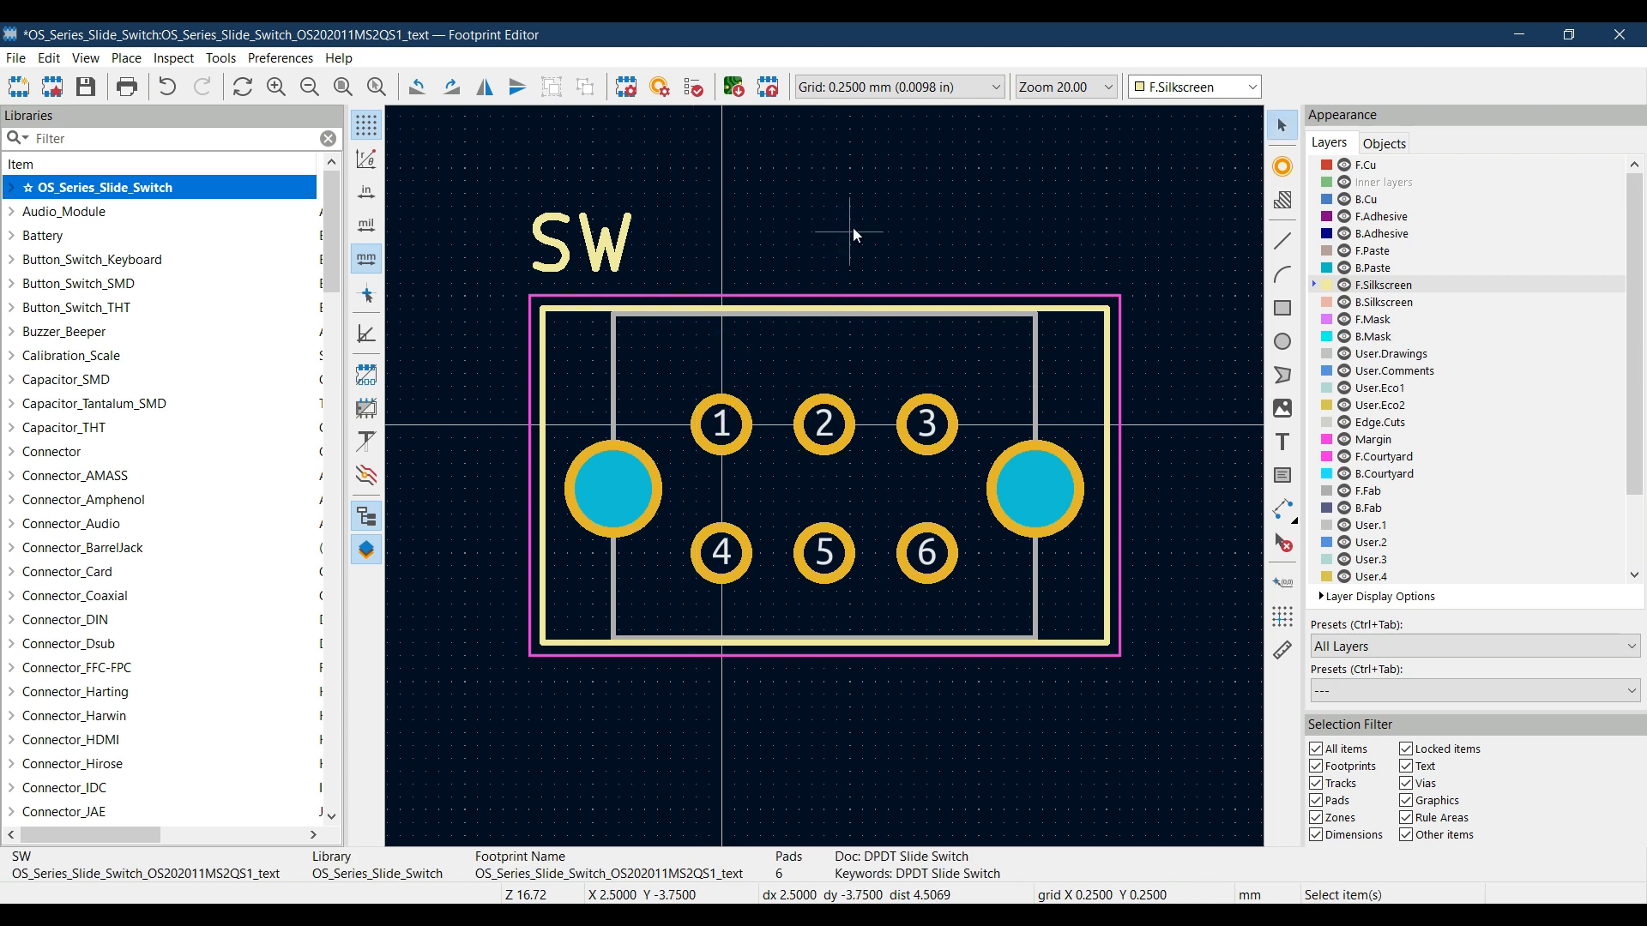
left_click(1236, 87)
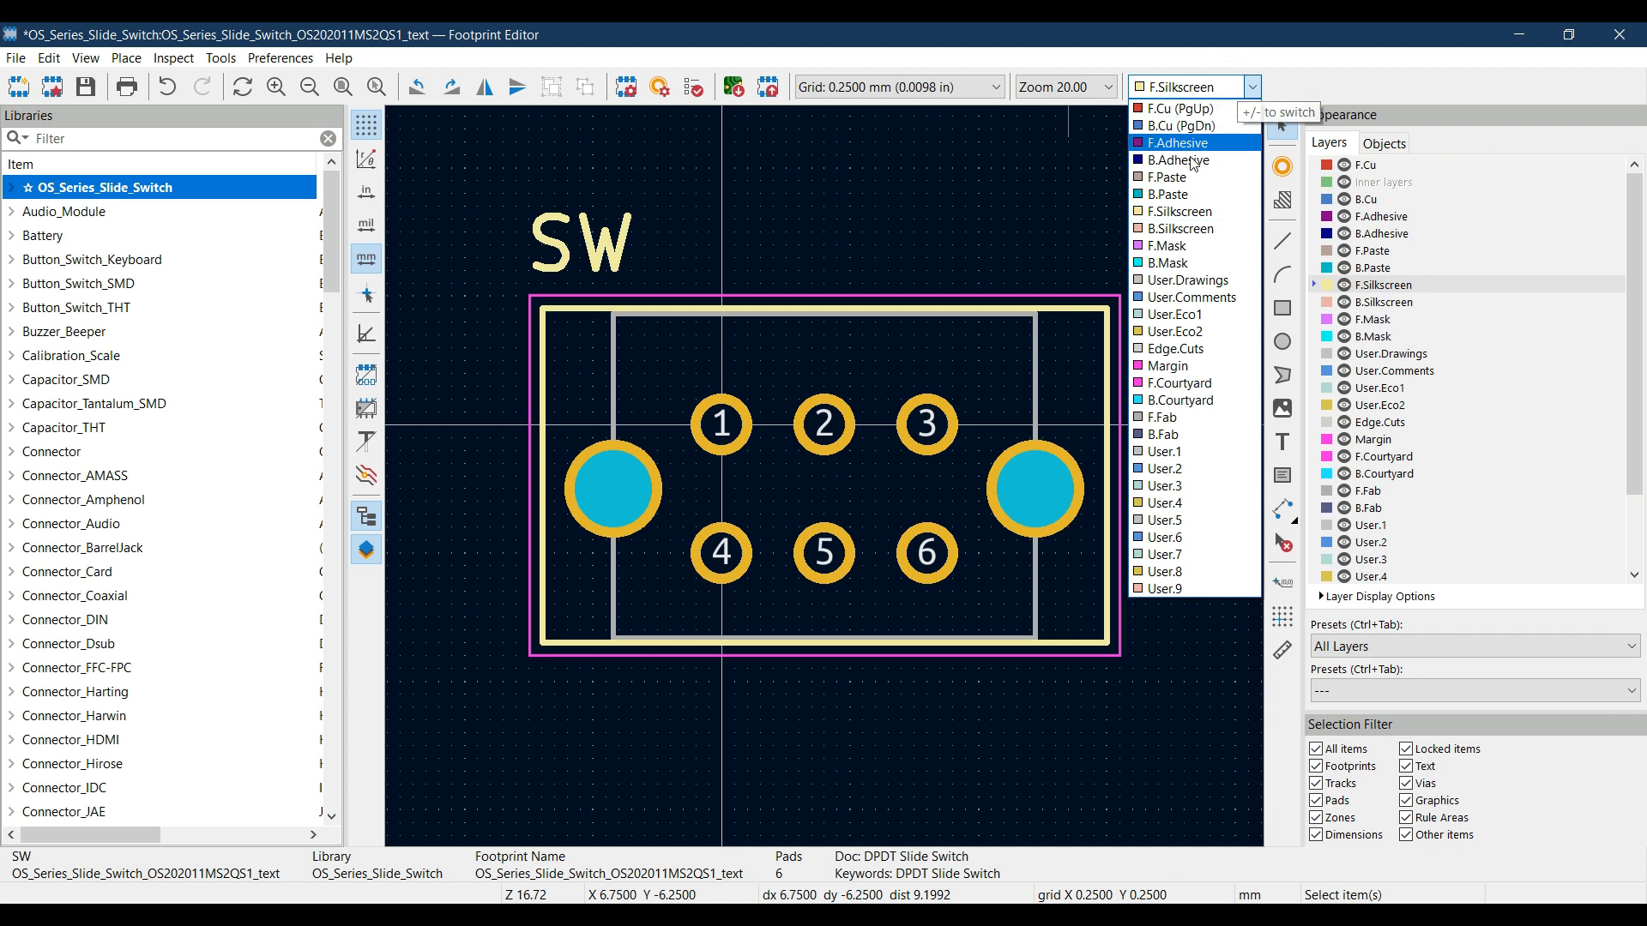
left_click(1178, 213)
left_click(1289, 443)
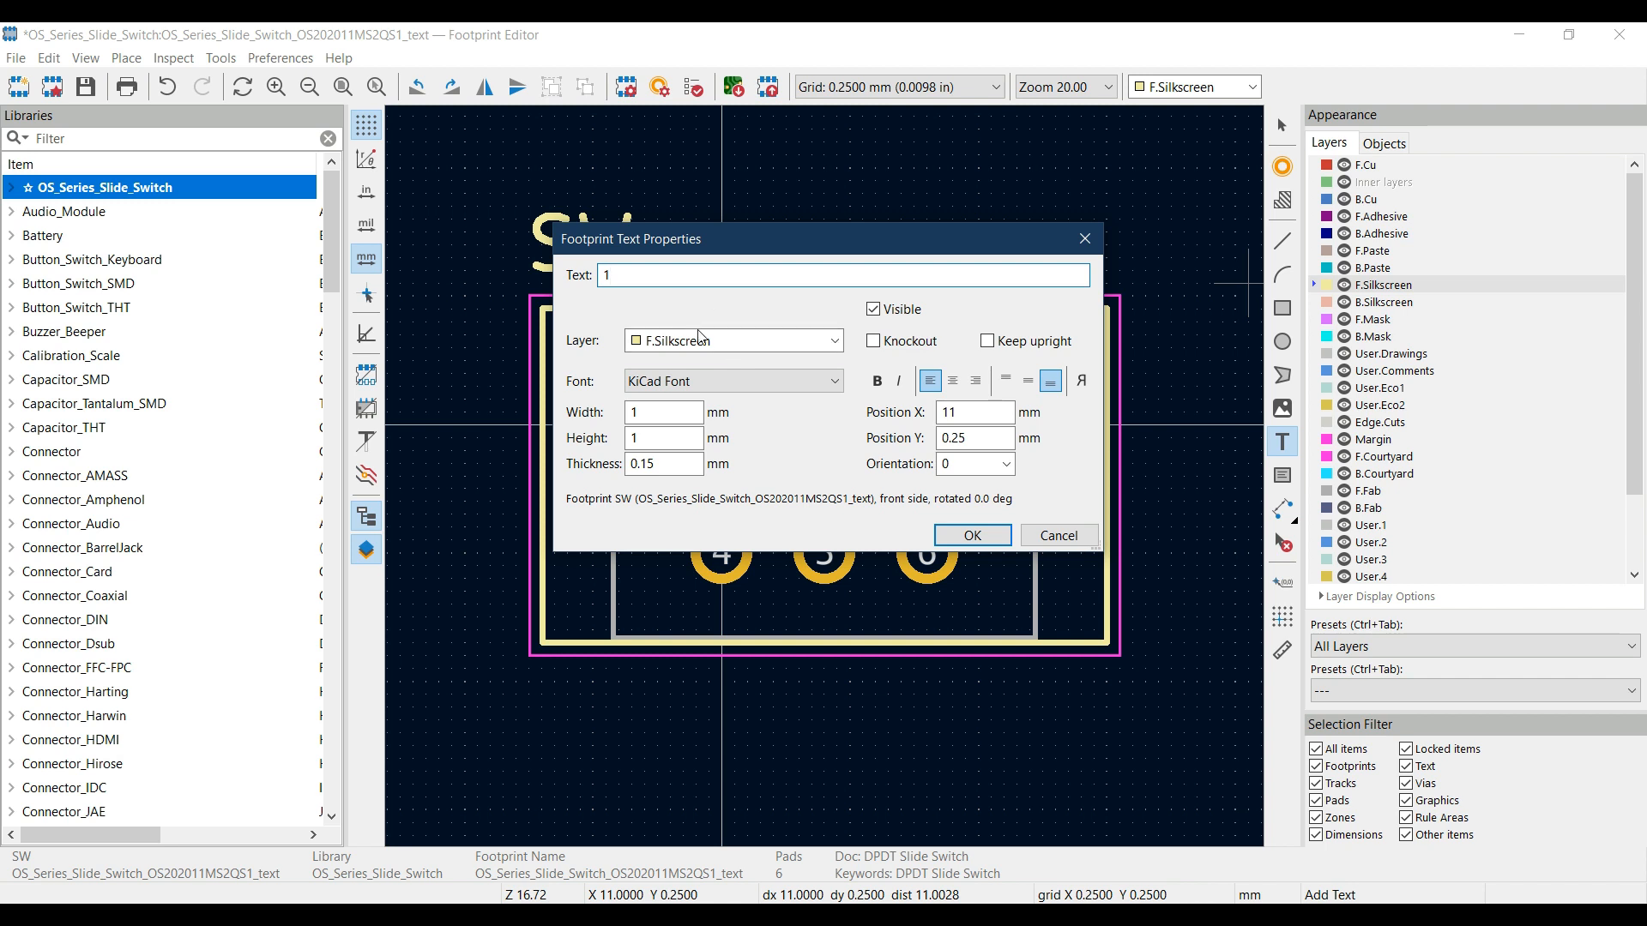
left_click(972, 537)
left_click(697, 386)
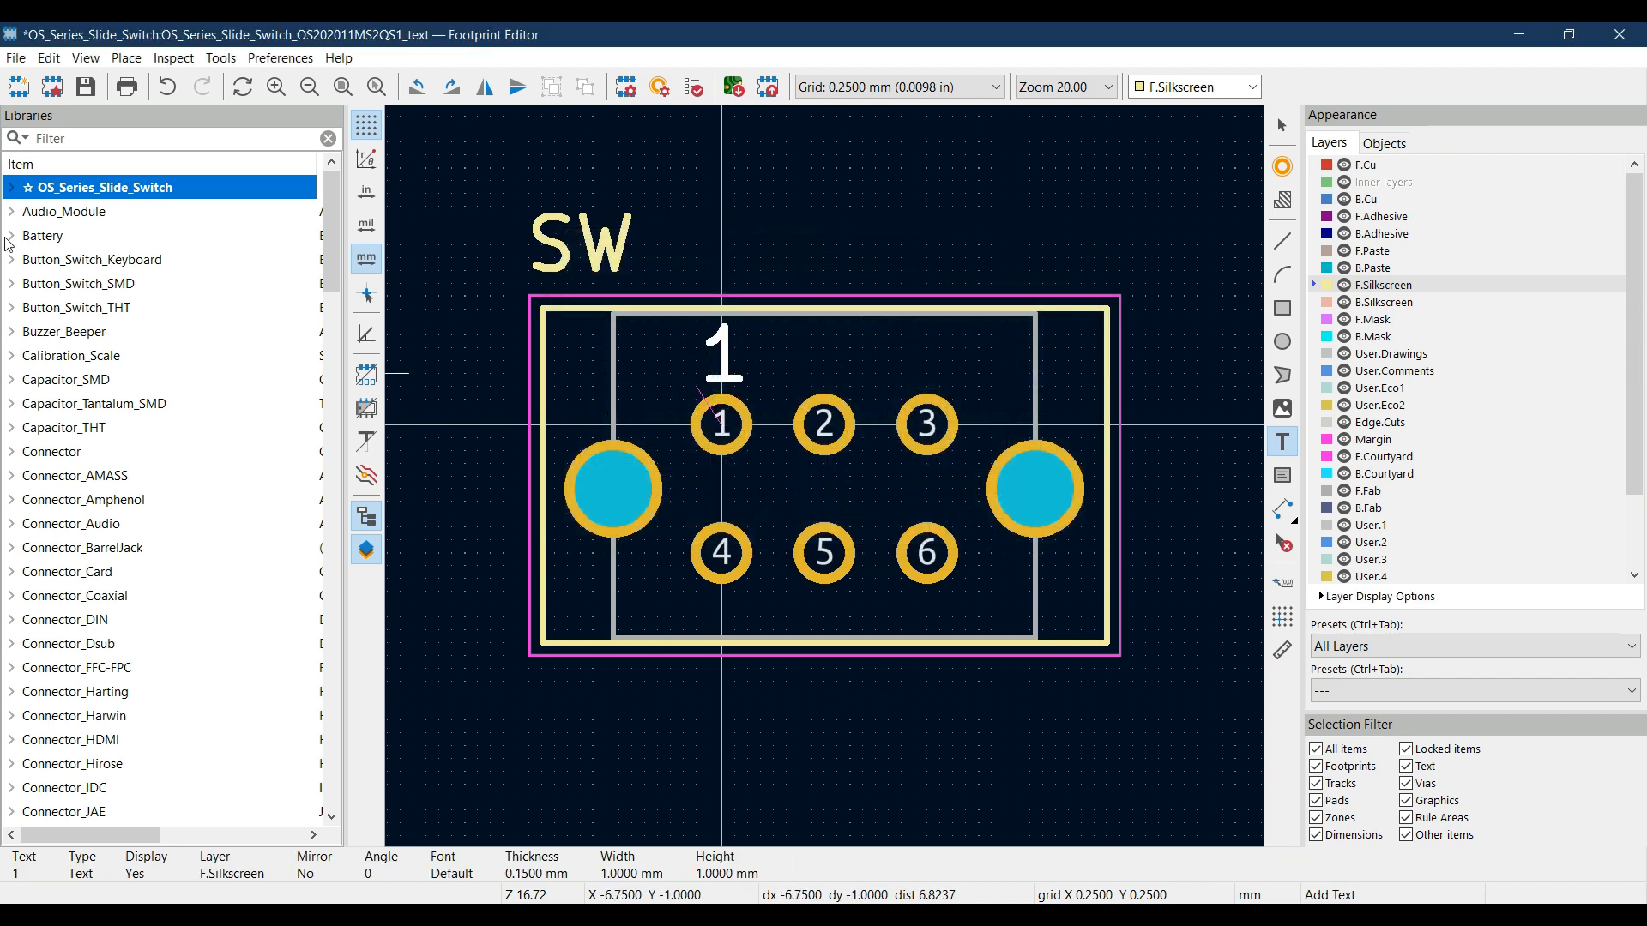
left_click(86, 89)
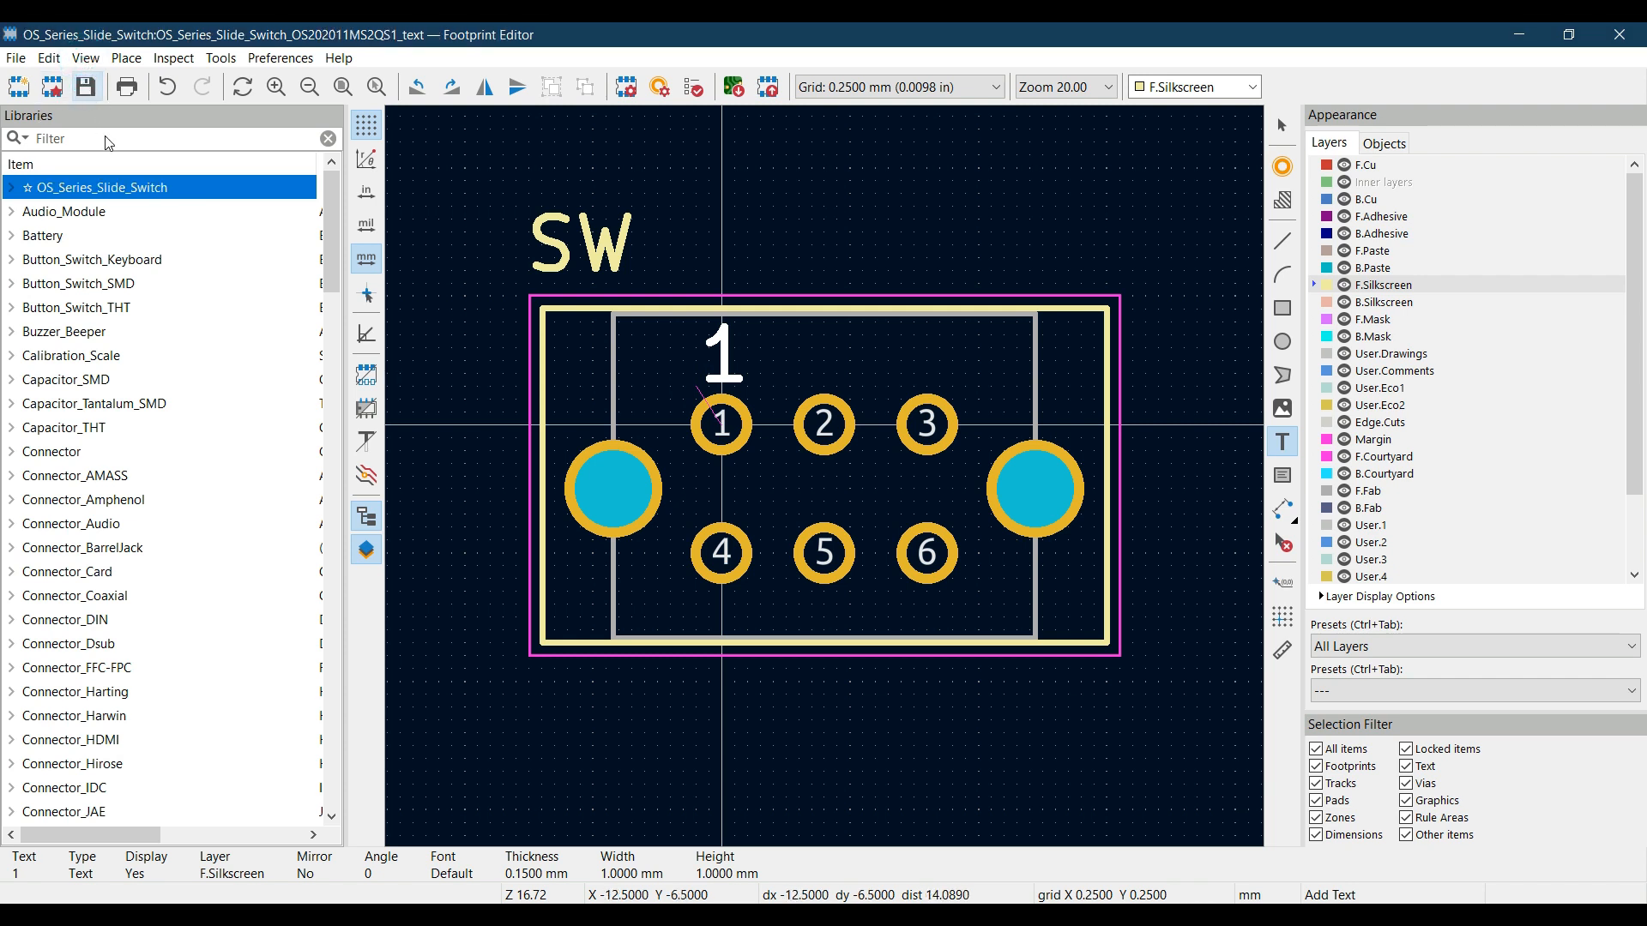
- Check the new "1" marking in the 3D Viewer and list the footprints in the OS_Series_Slide_Switch library
left_click(128, 109)
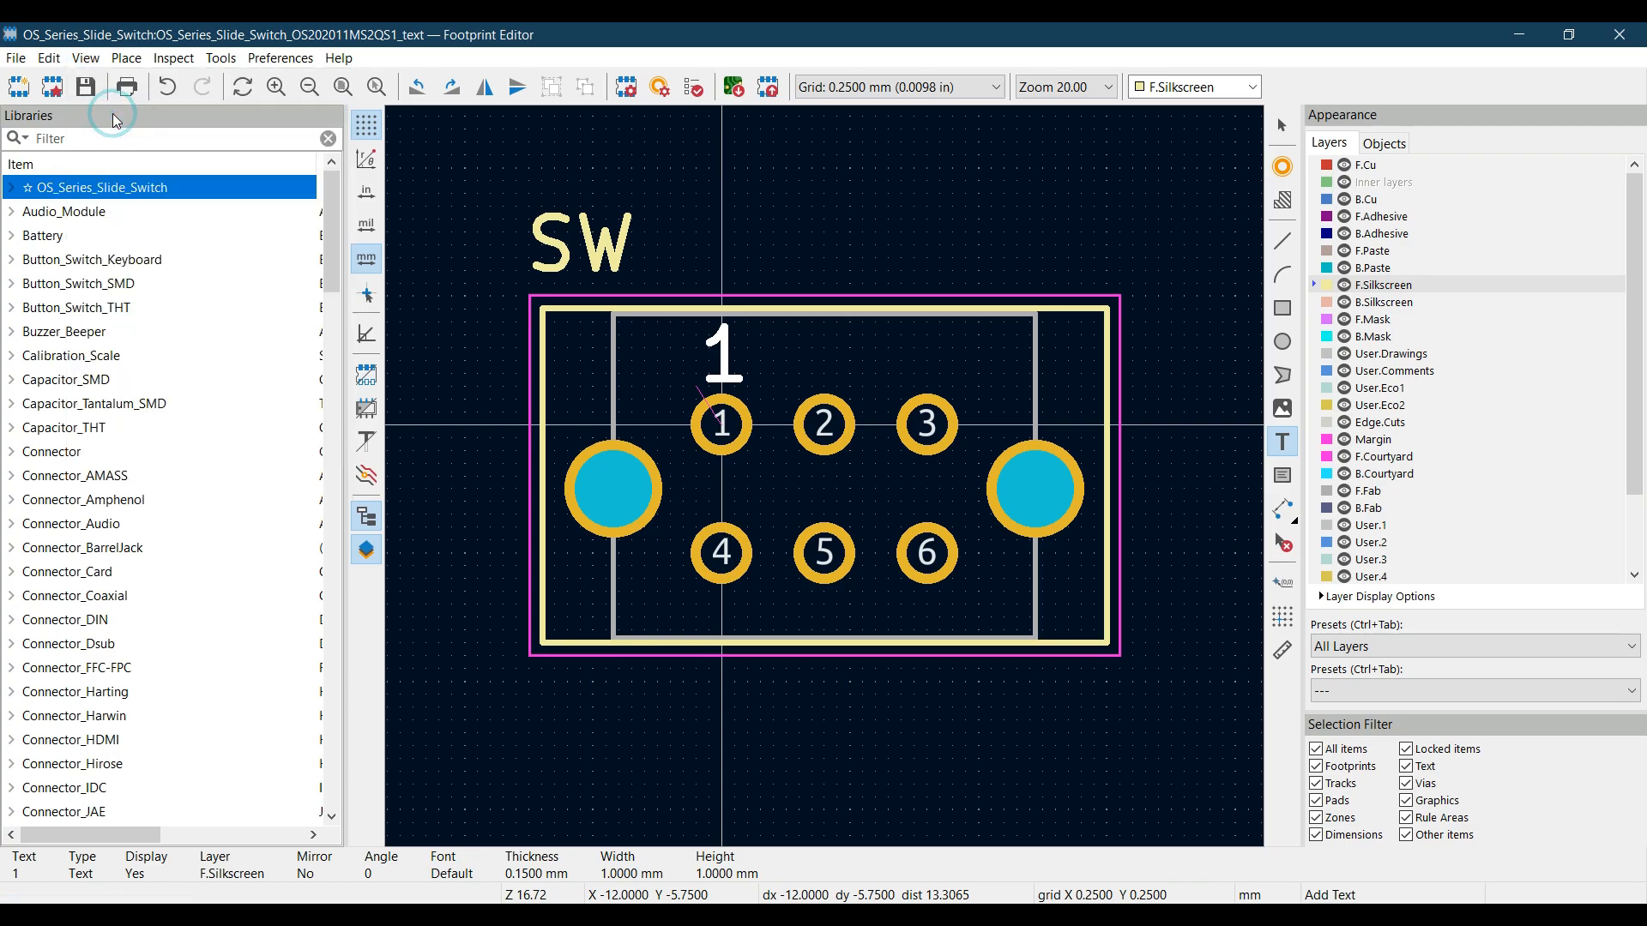
scroll(778, 522, "up", 3)
scroll(780, 525, "down", 2)
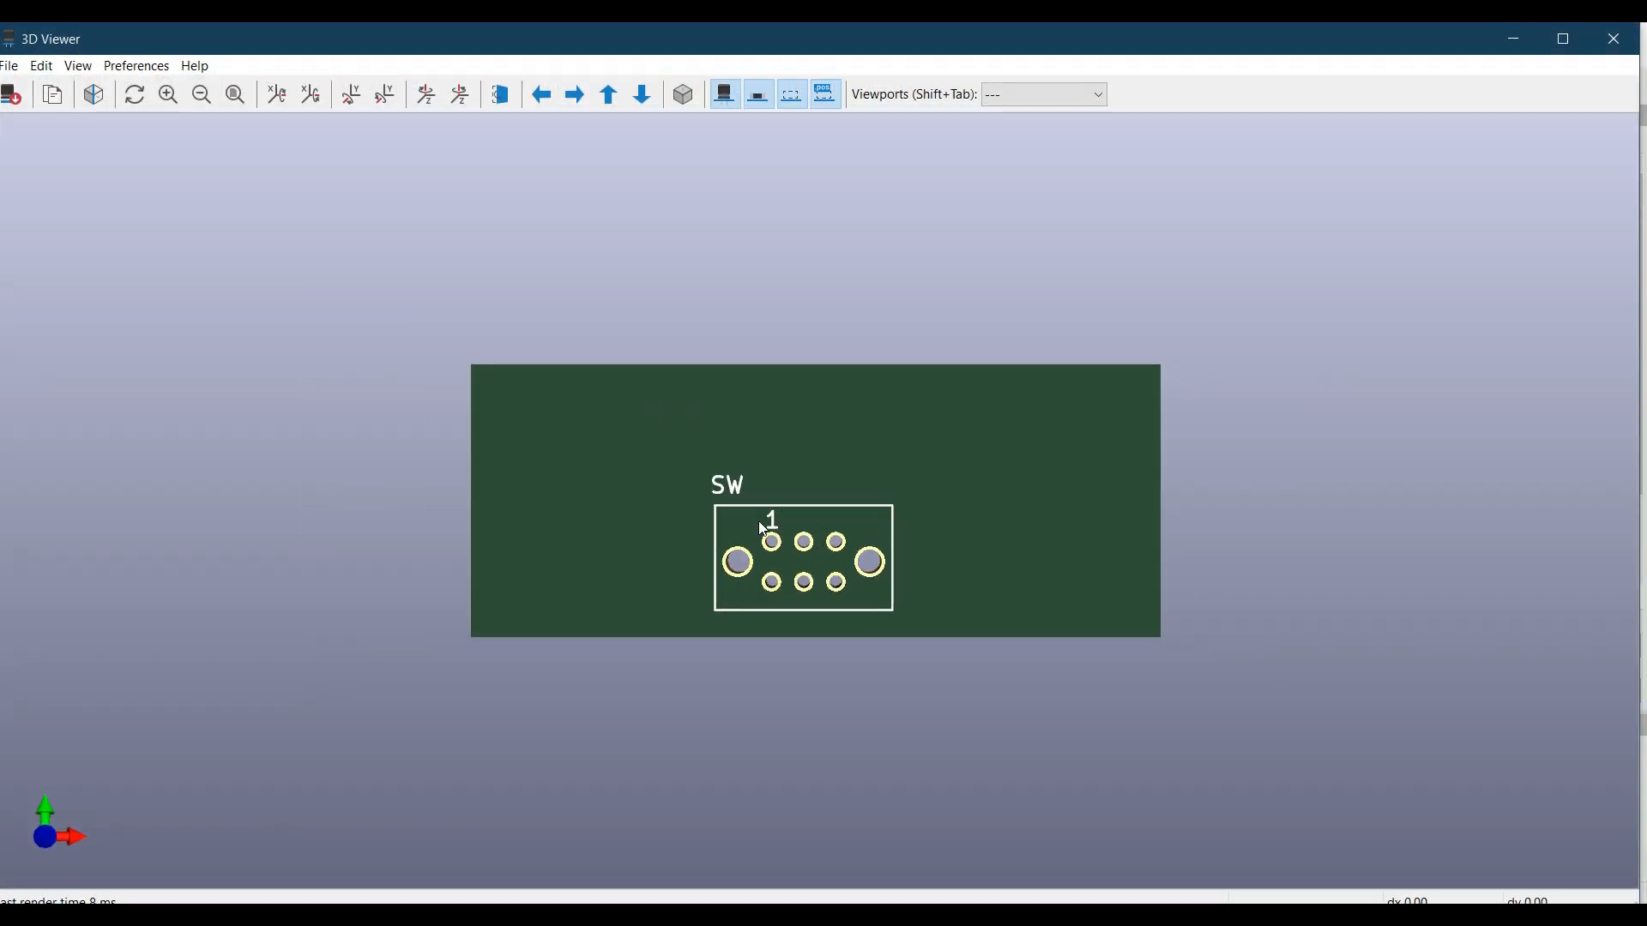
left_click(1614, 39)
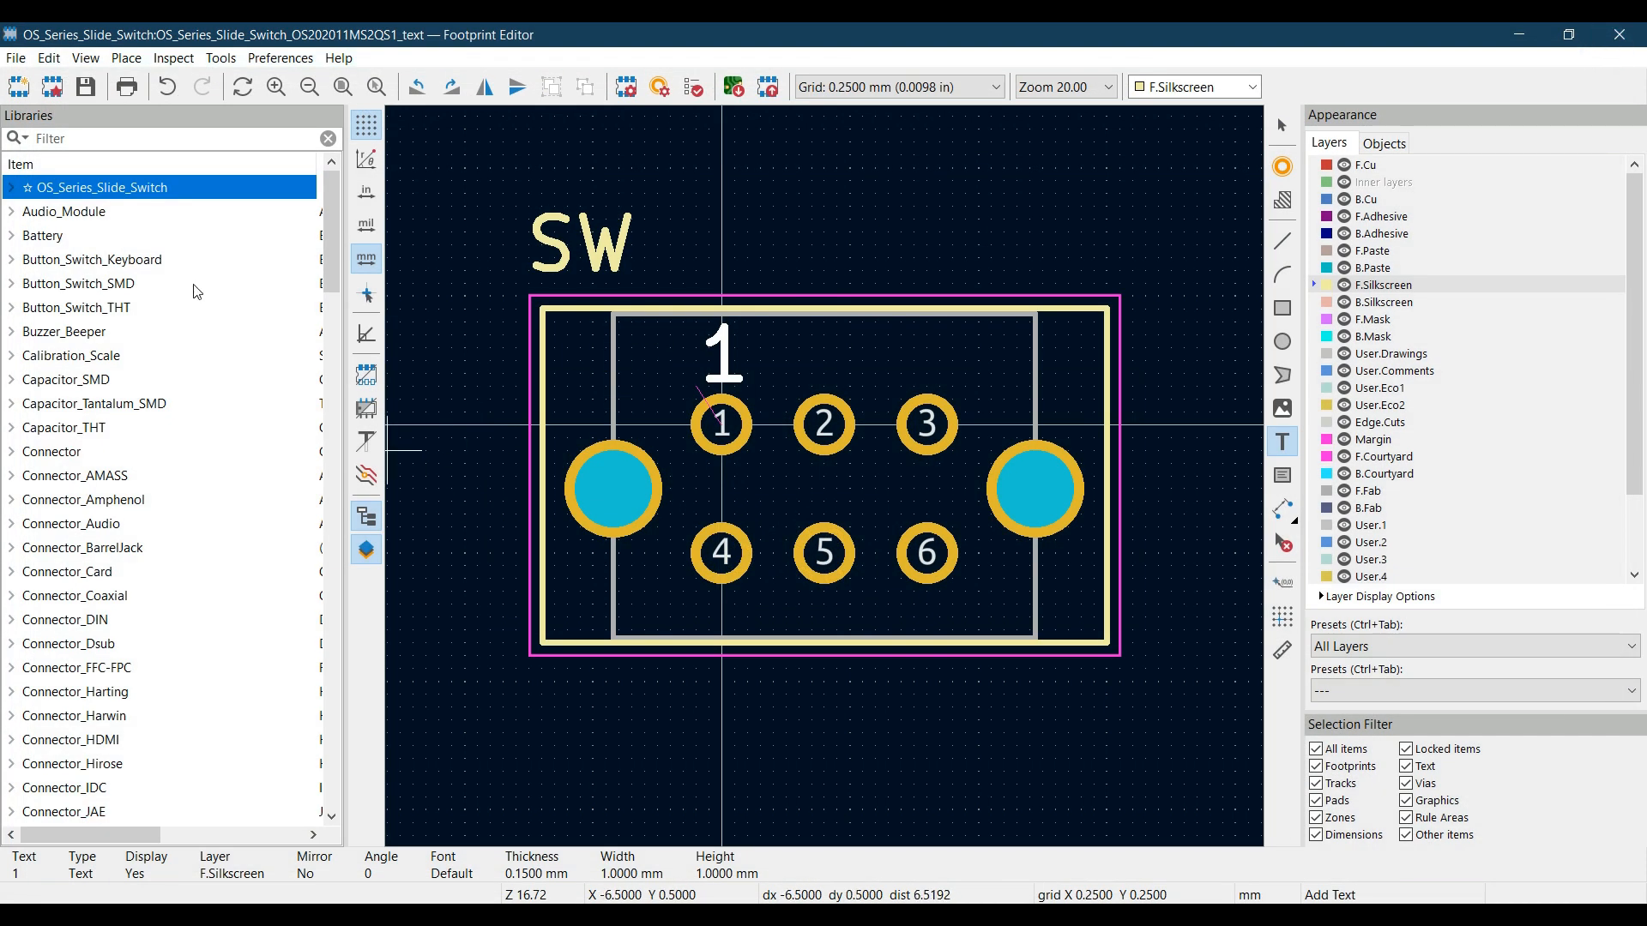
left_click(12, 187)
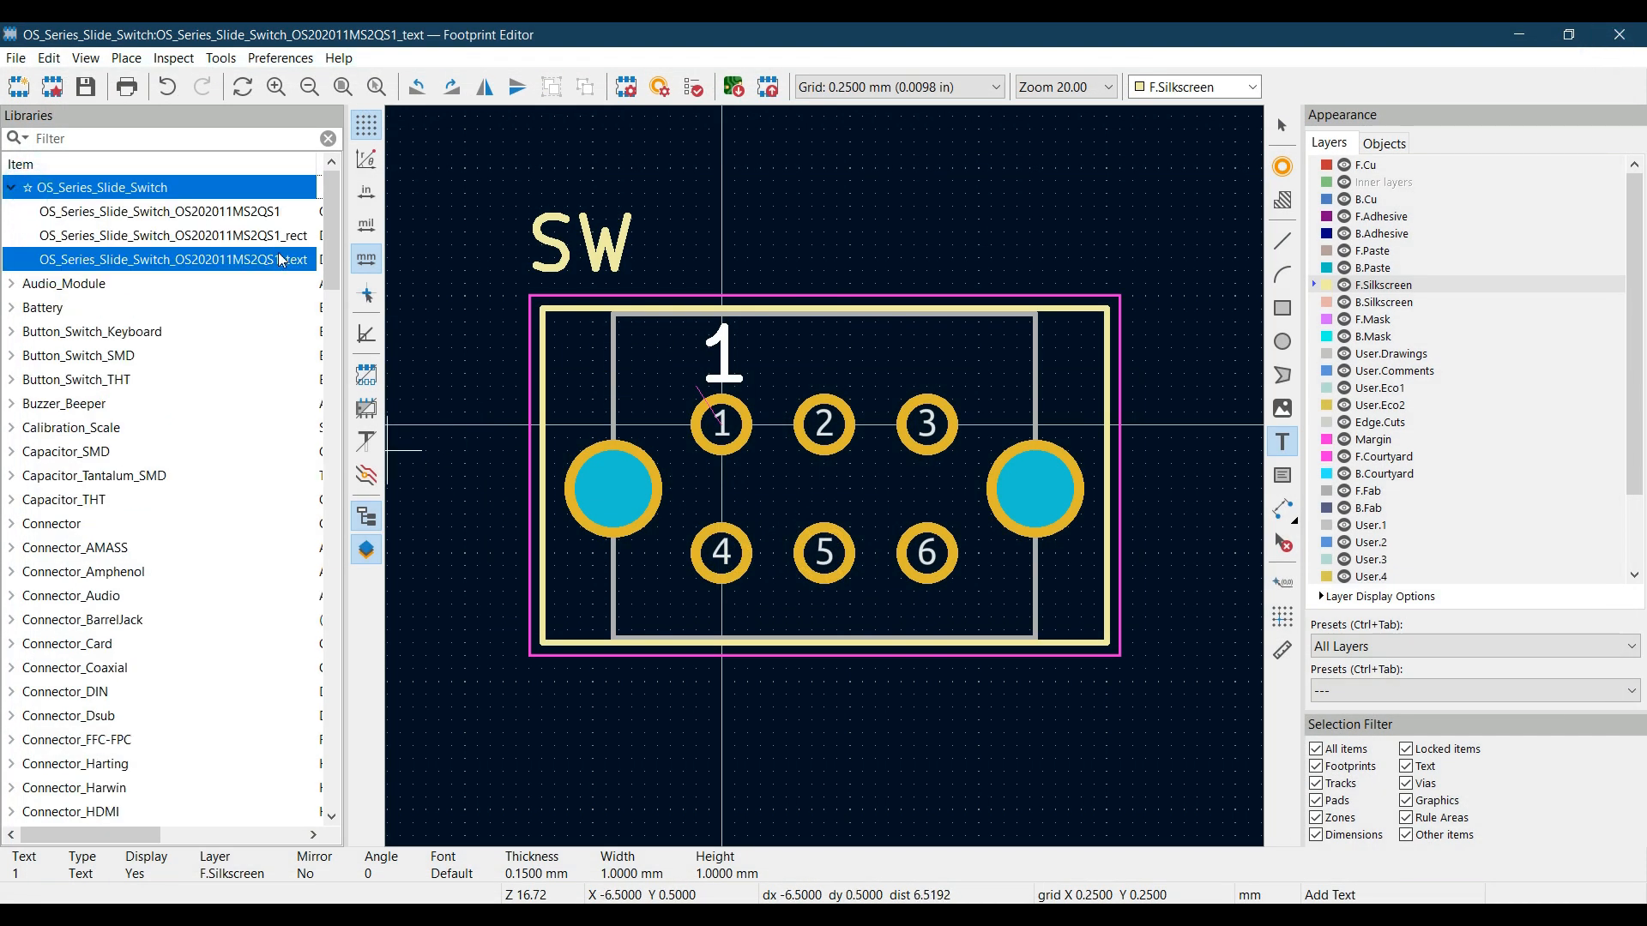
- Switch to the custom footprint board in the PCB Editor and delete the outdated OS202011MS2QS1_text footprint at the row's right end
left_click(600, 915)
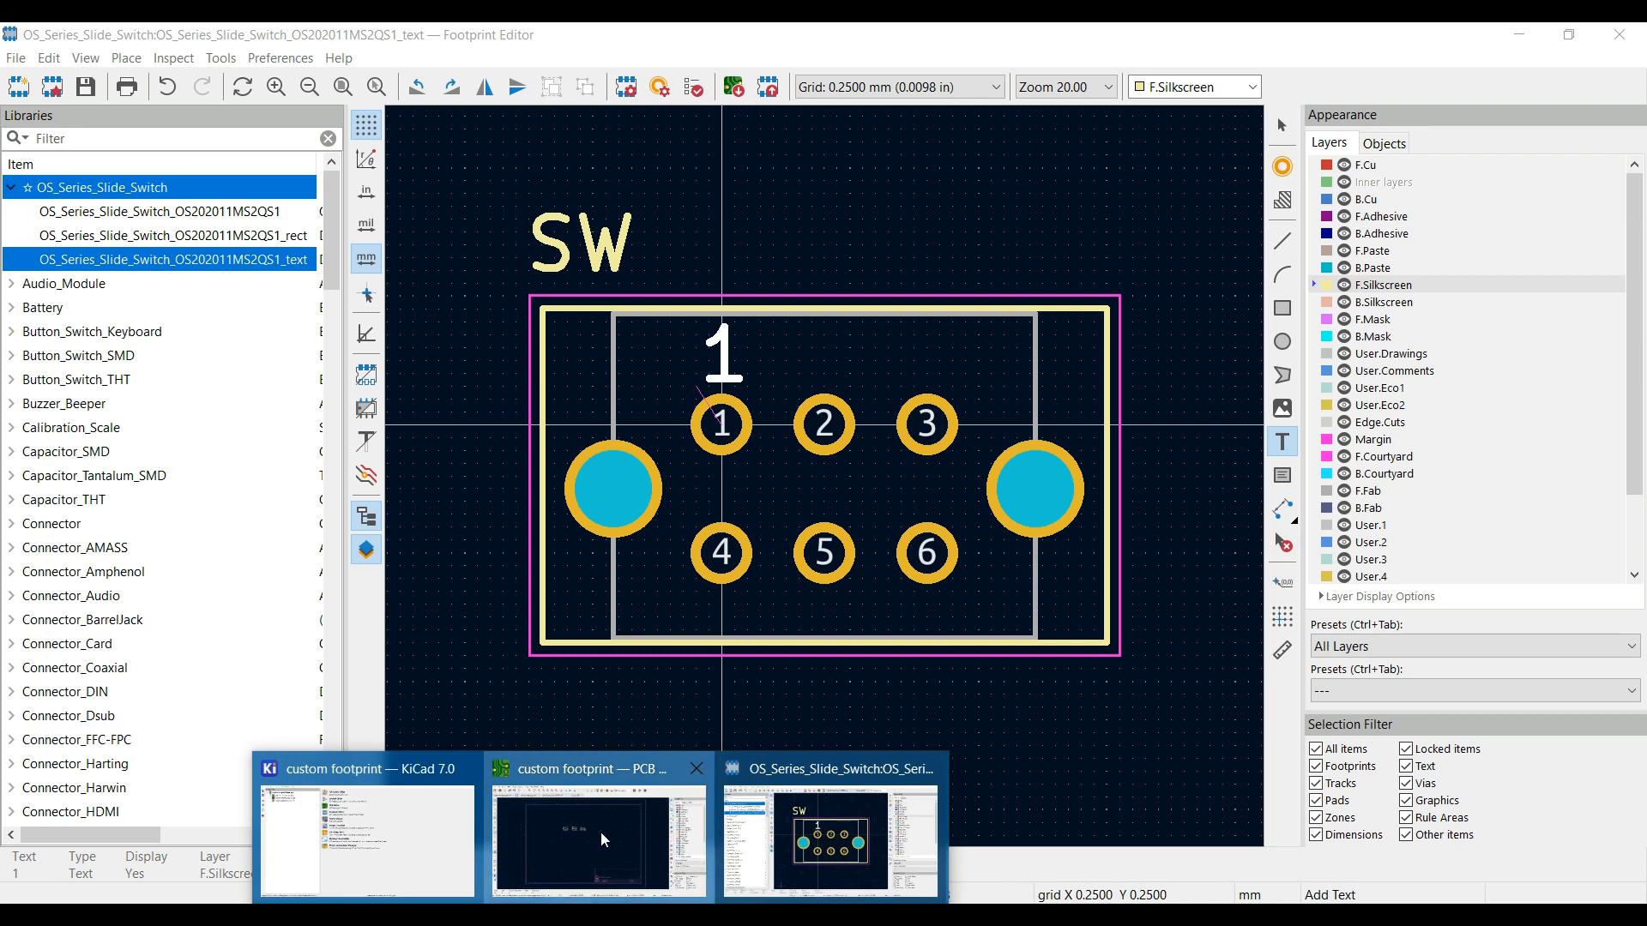
left_click(602, 840)
scroll(698, 494, "up", 5)
scroll(698, 494, "down", 3)
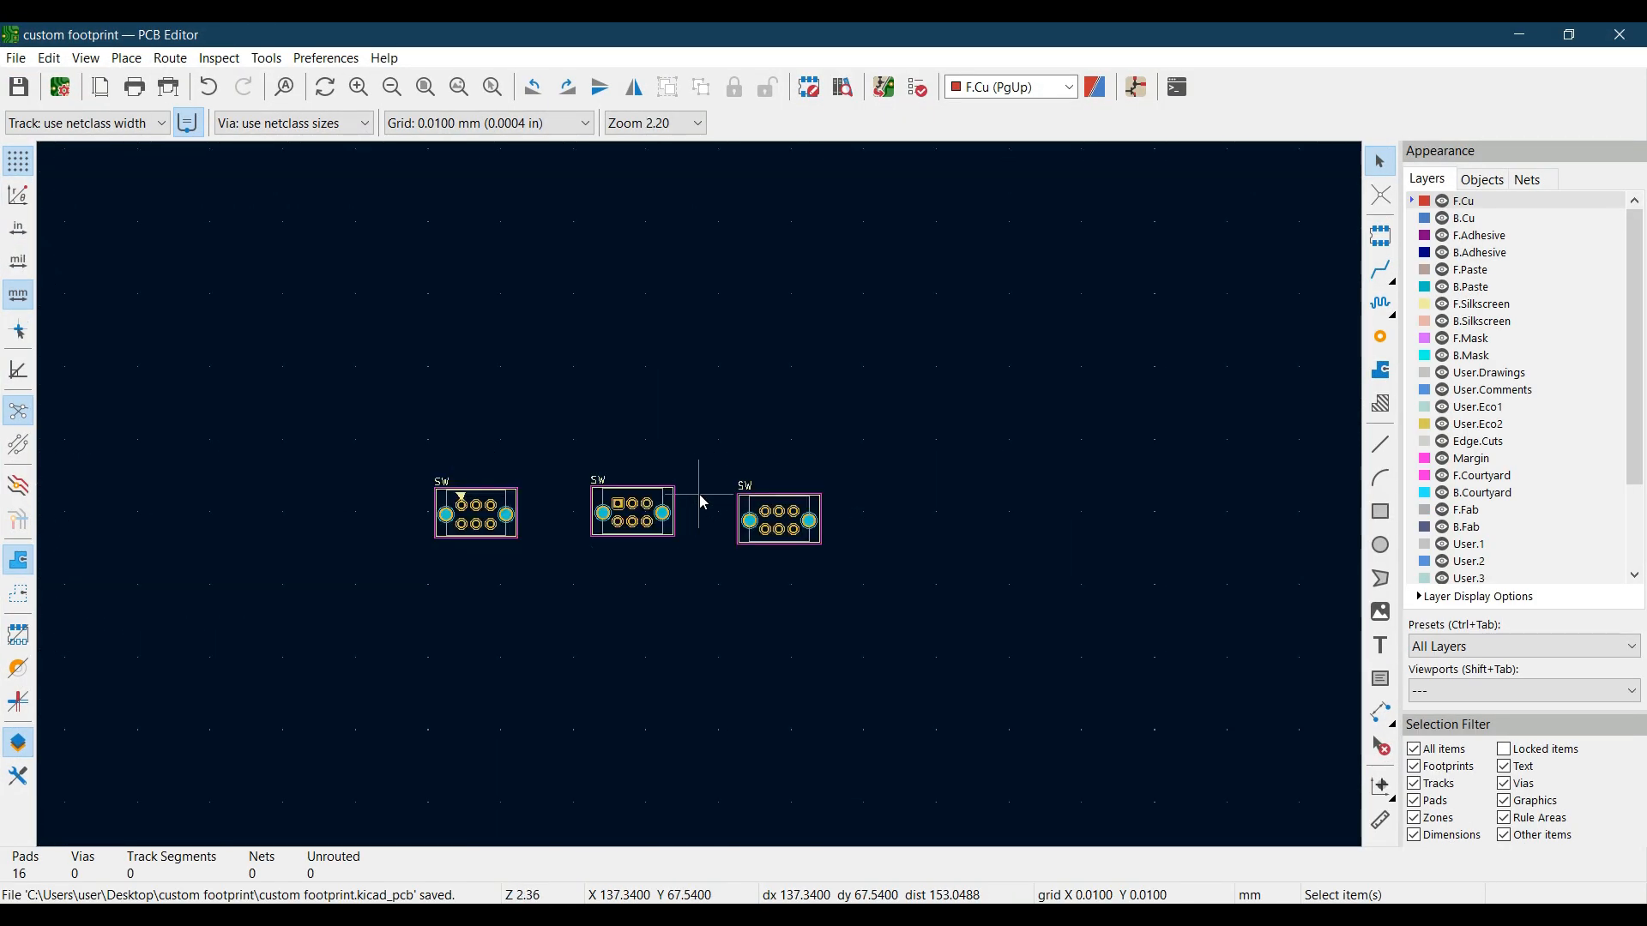
scroll(698, 494, "up", 2)
left_click_drag(790, 447, 954, 577)
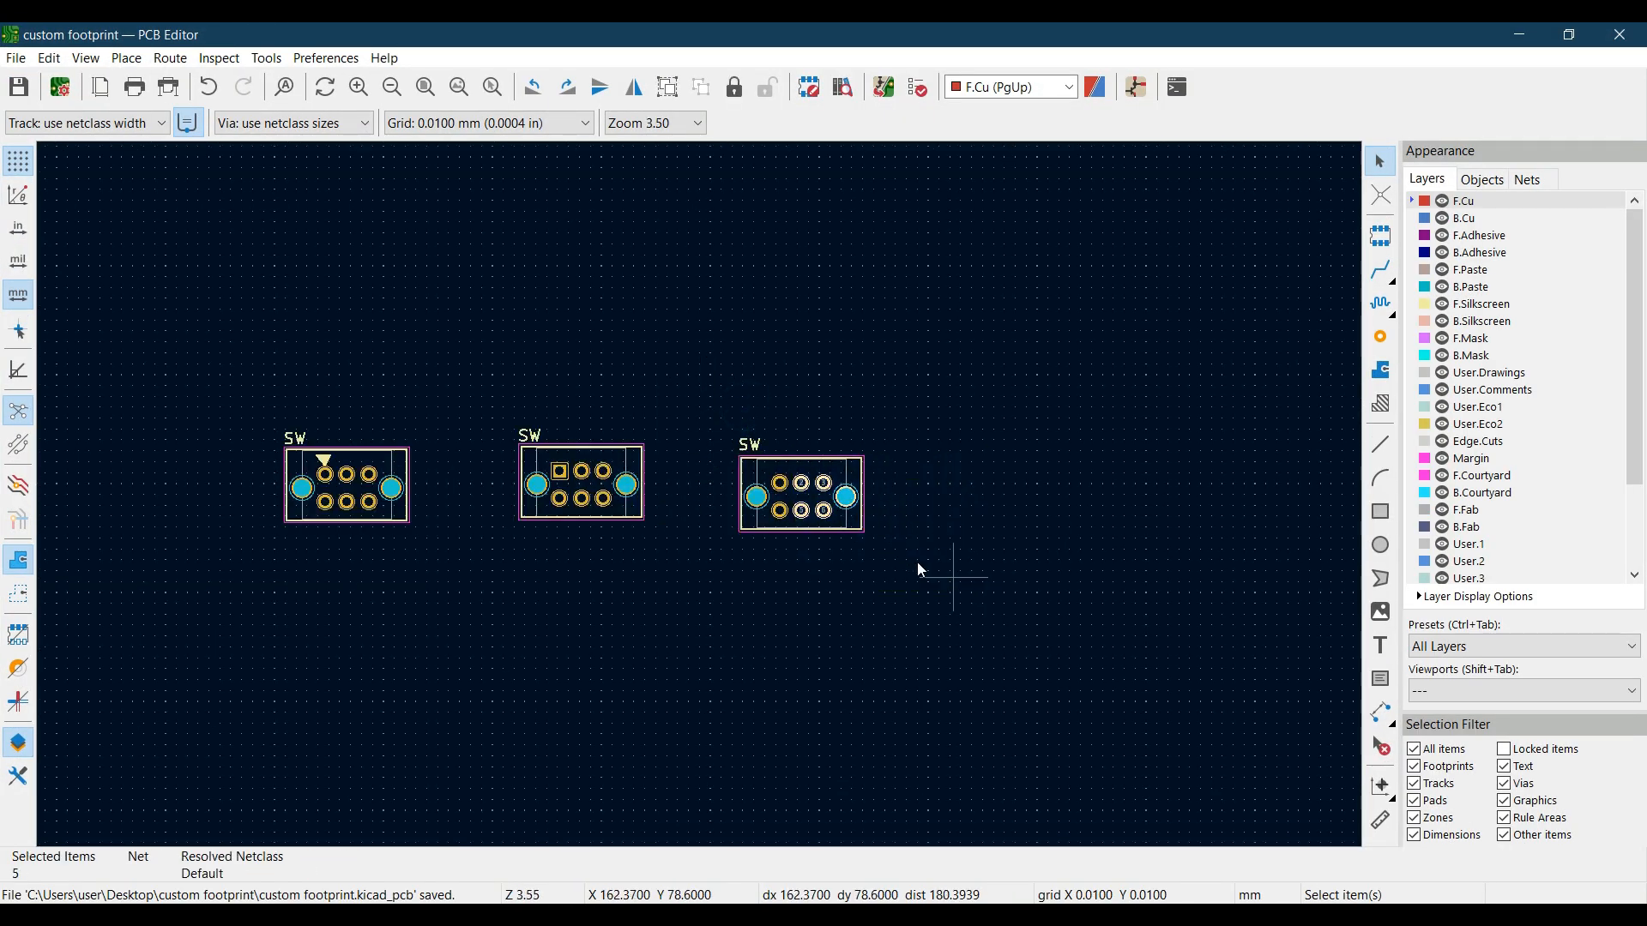
left_click(813, 468)
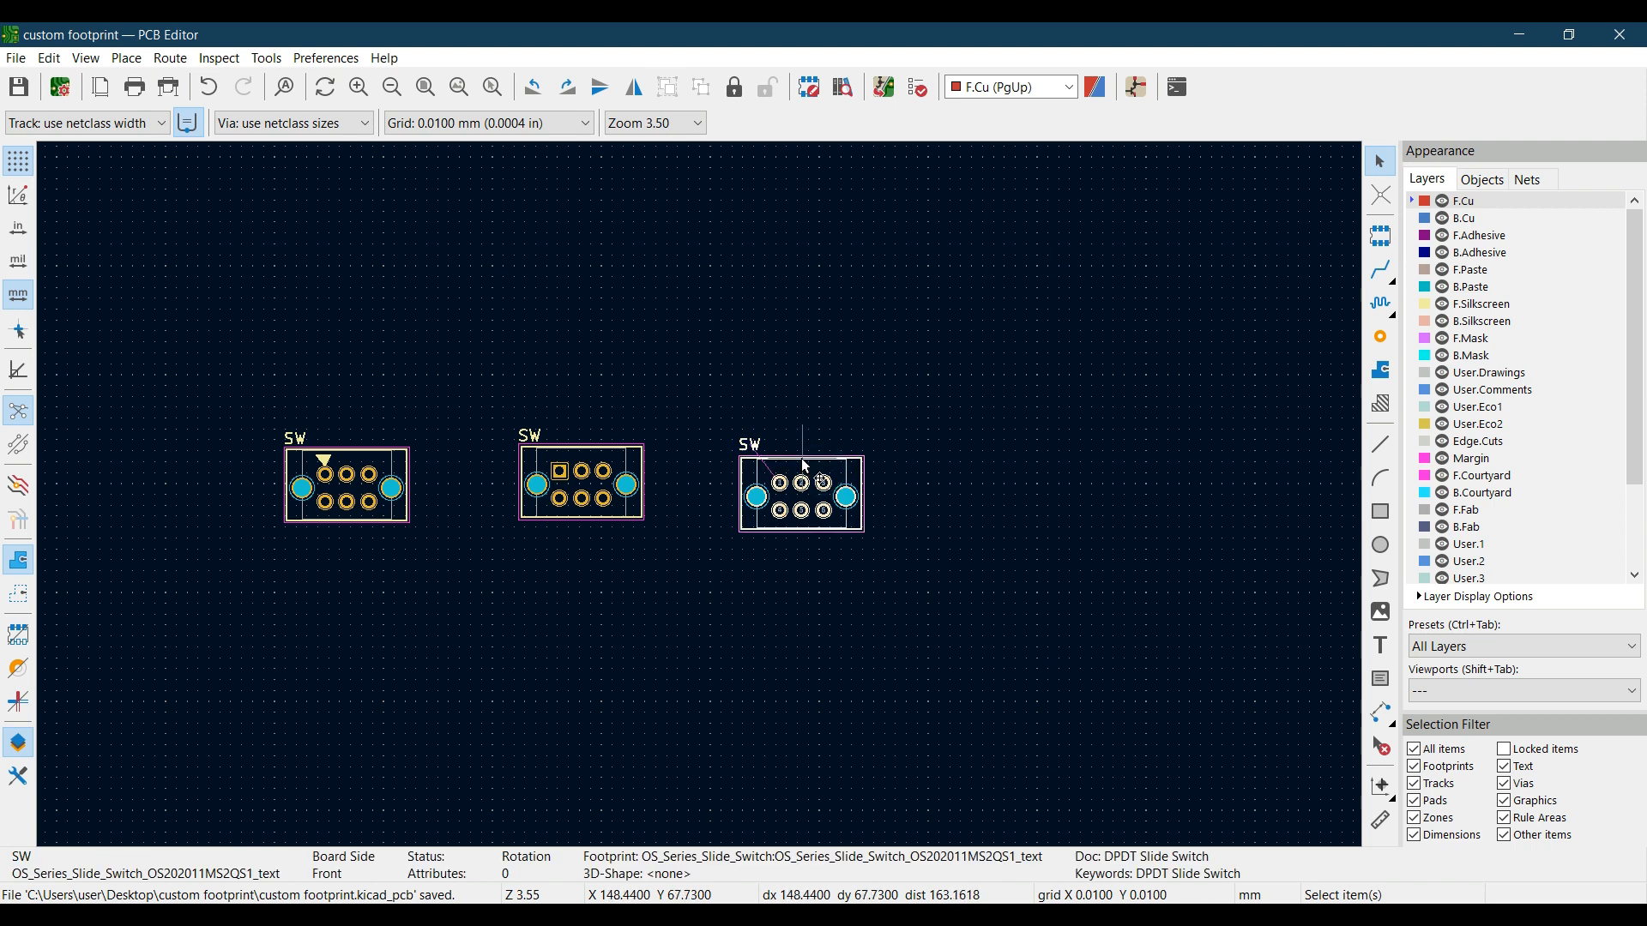
key("Delete")
- Place the updated OS_Series_Slide_Switch_OS202011MS2QS1_text footprint to the right of the rect variant and save the board
left_click(1381, 237)
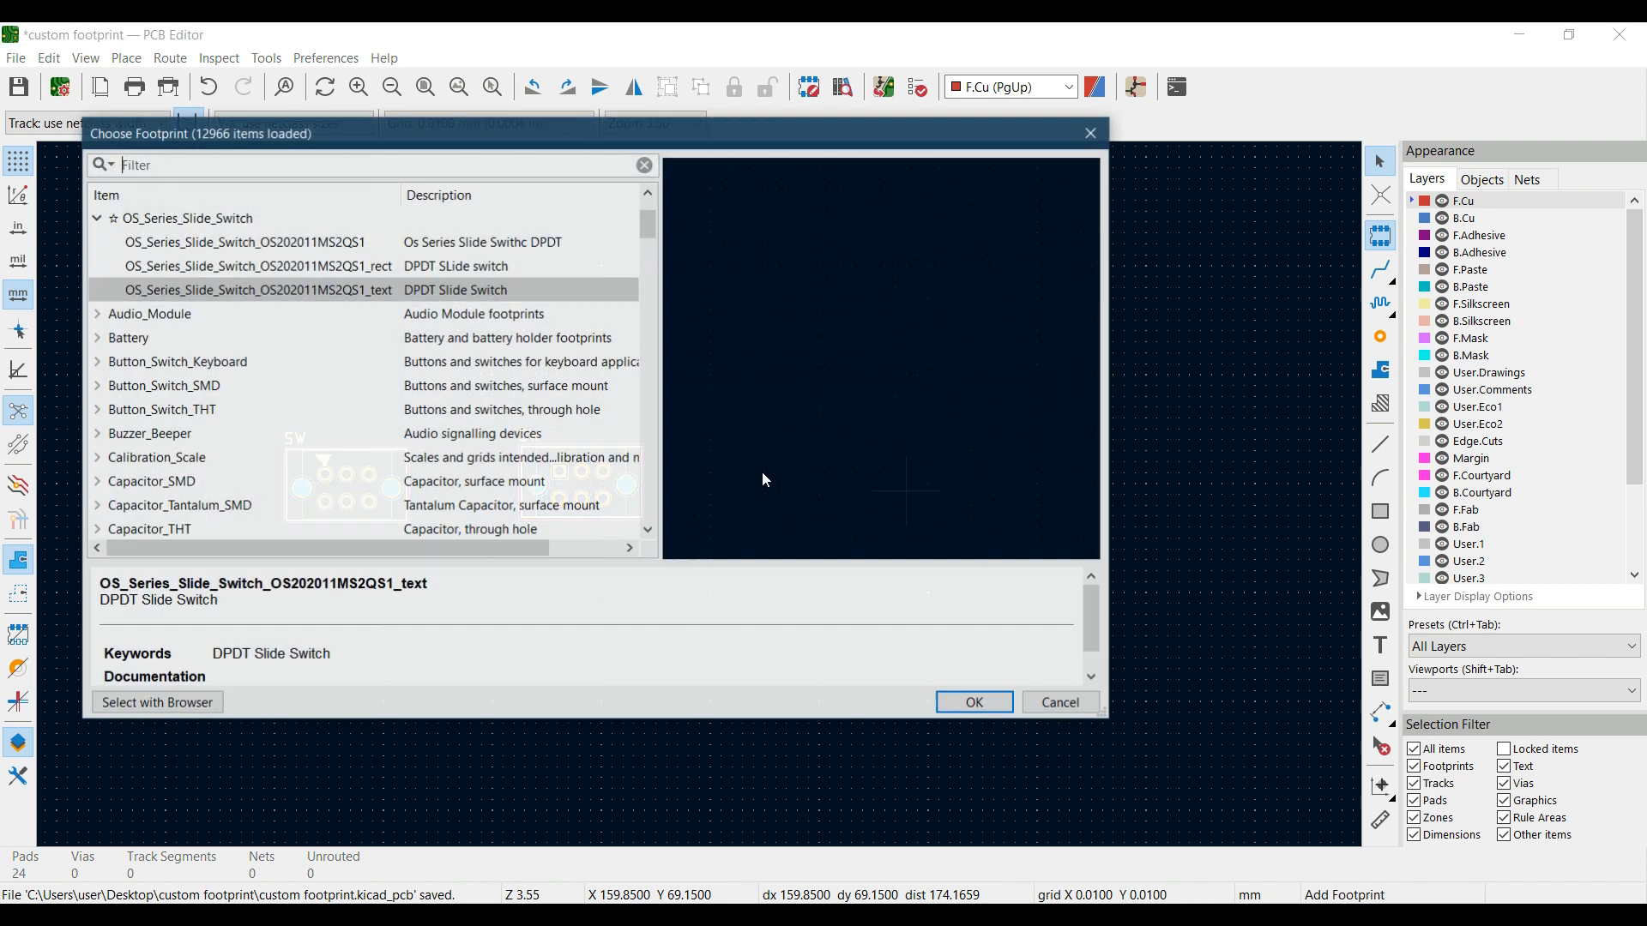
double_click(370, 289)
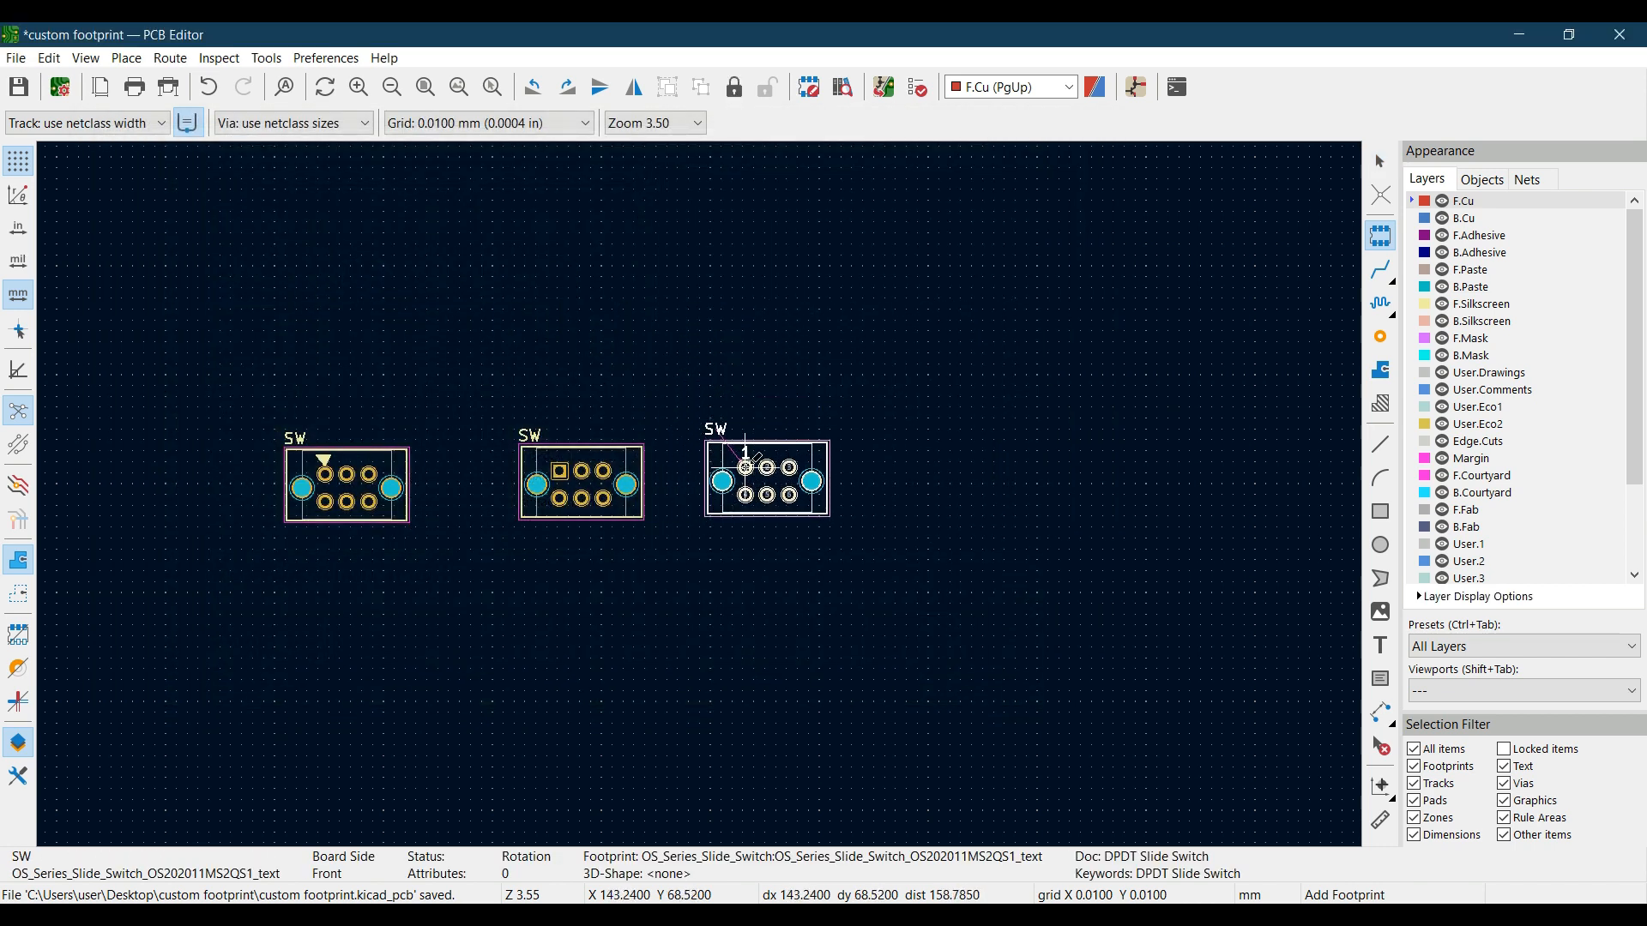
left_click(745, 467)
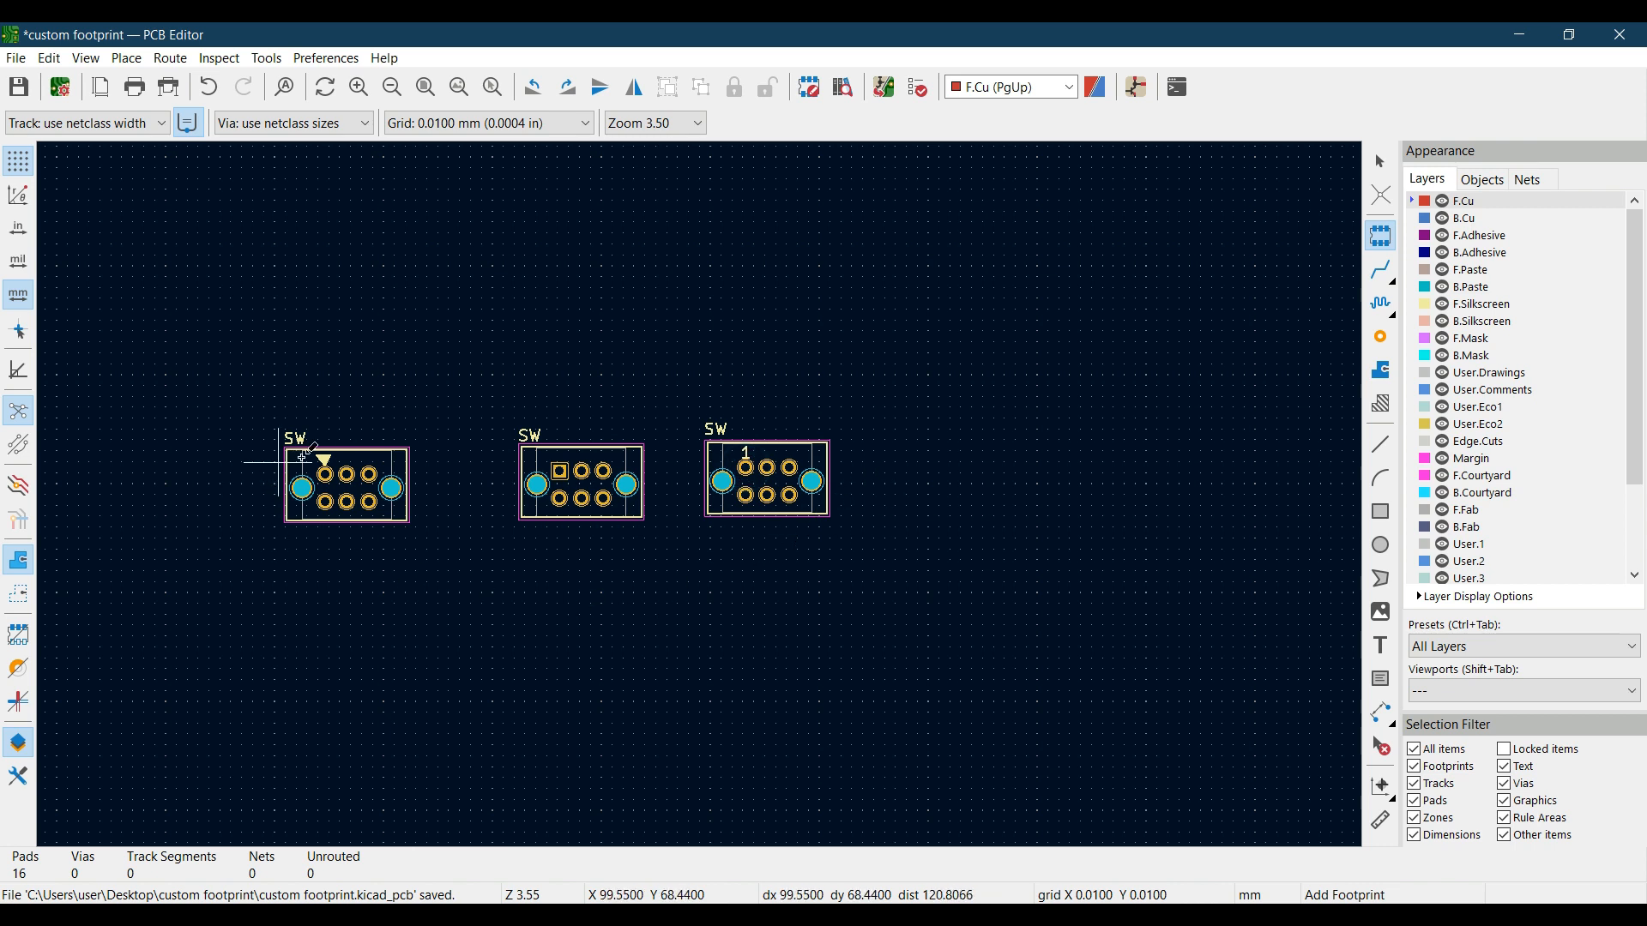
left_click(19, 88)
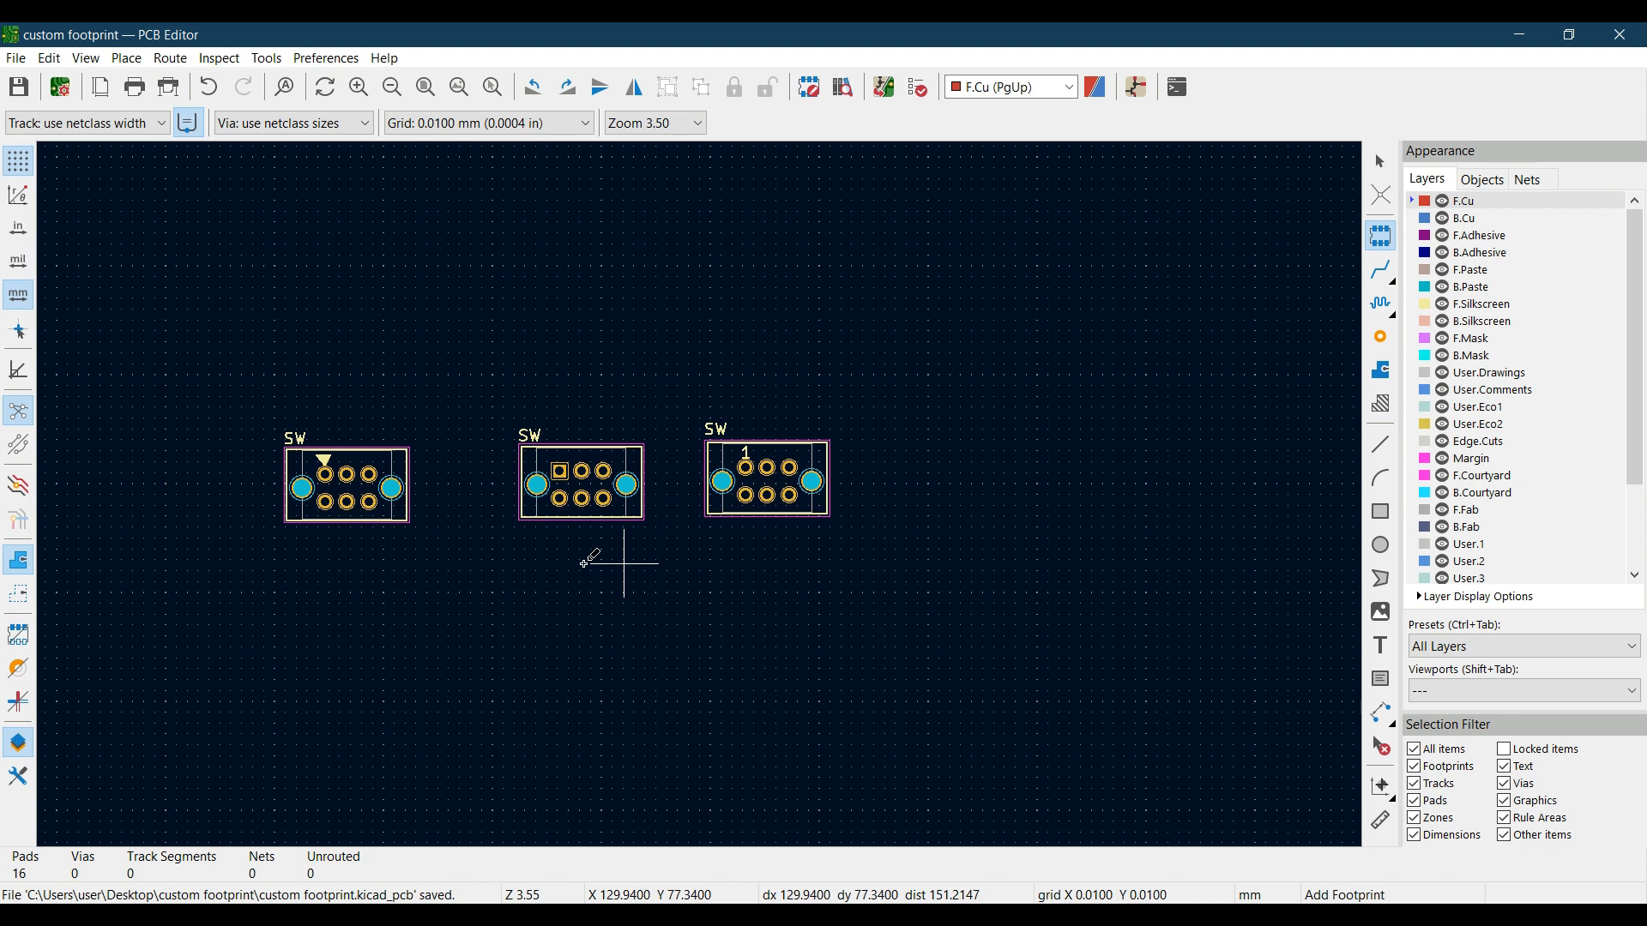
- Compare the pin 1 markings of all three placed footprints in the 3D Viewer and close it
left_click(83, 58)
left_click(121, 151)
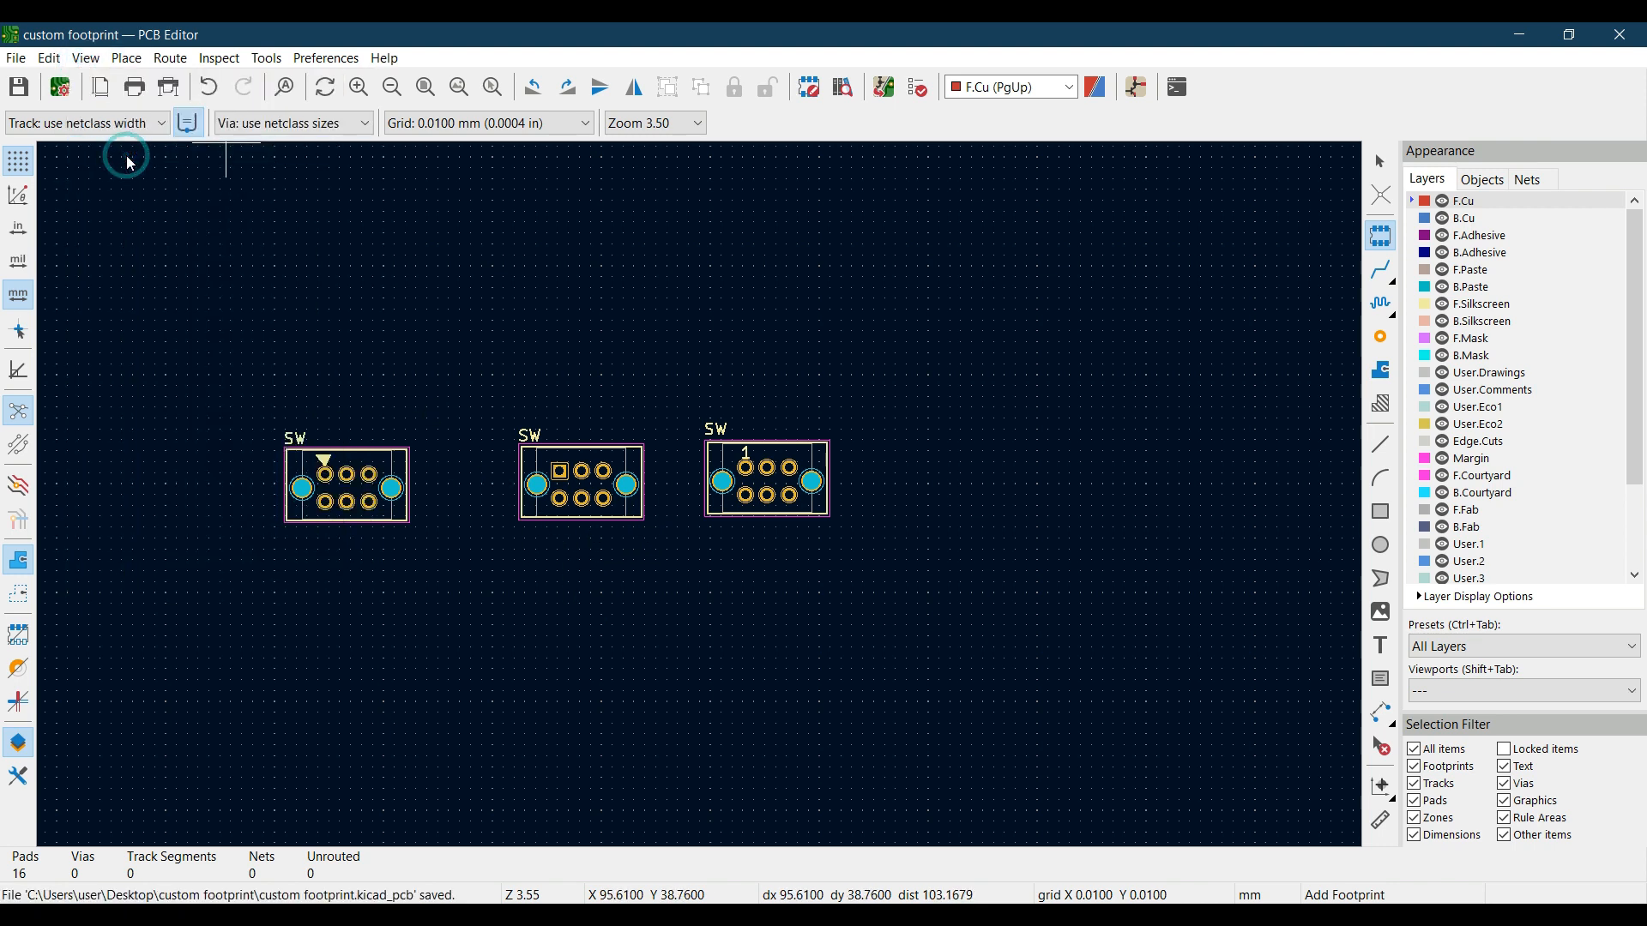
scroll(892, 546, "up", 9)
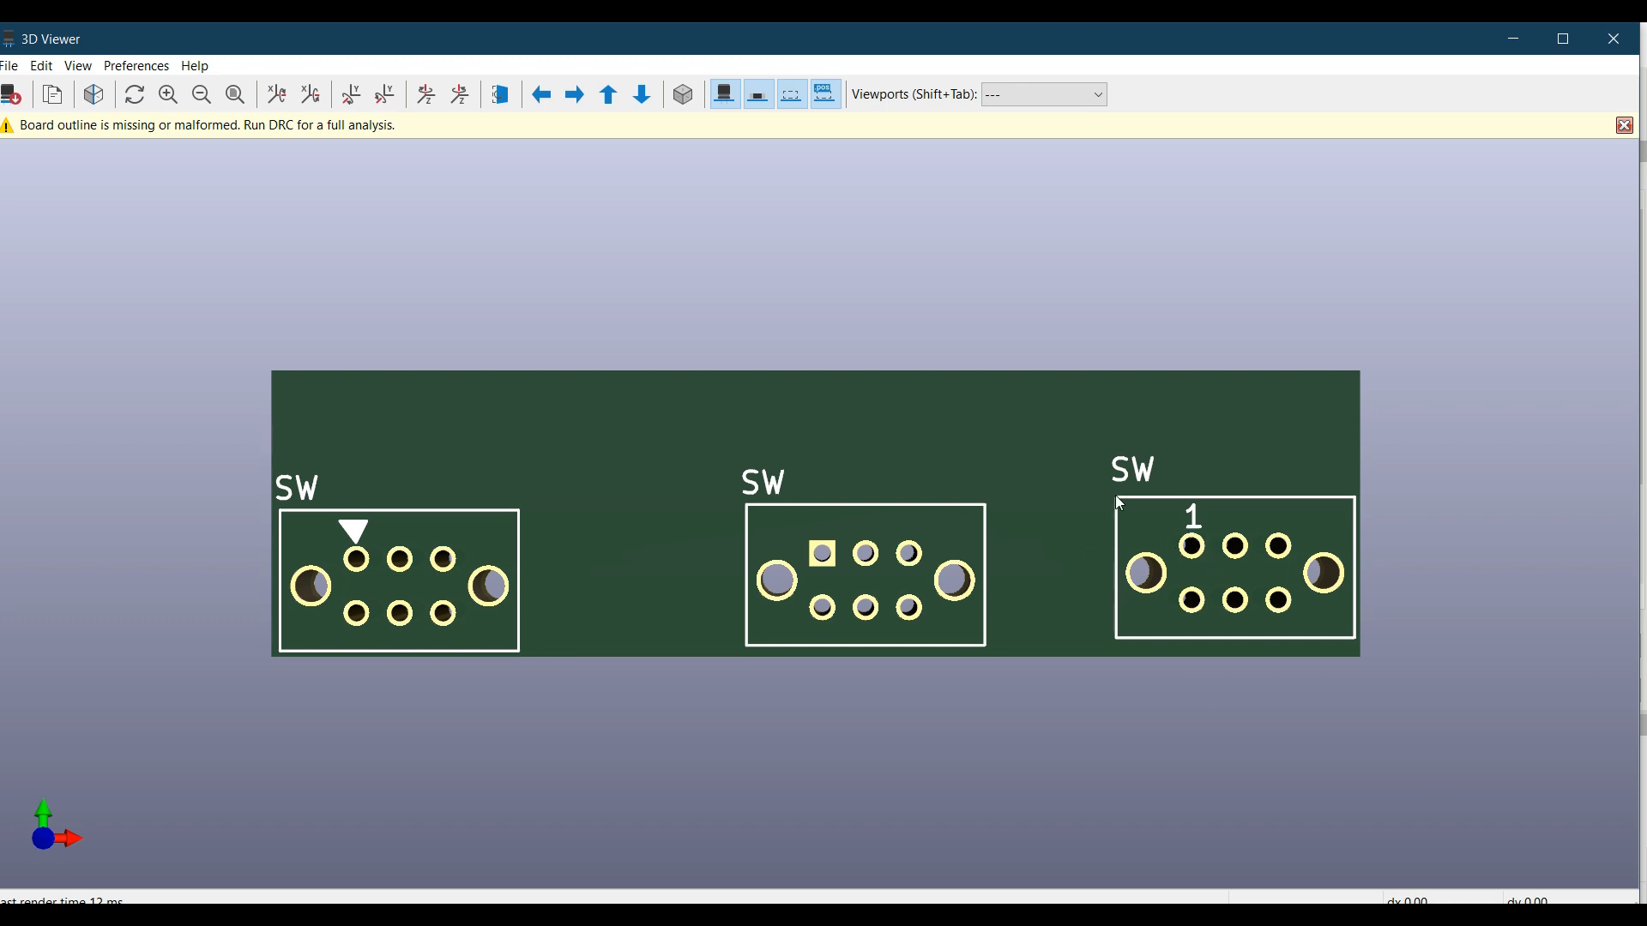
left_click(1614, 39)
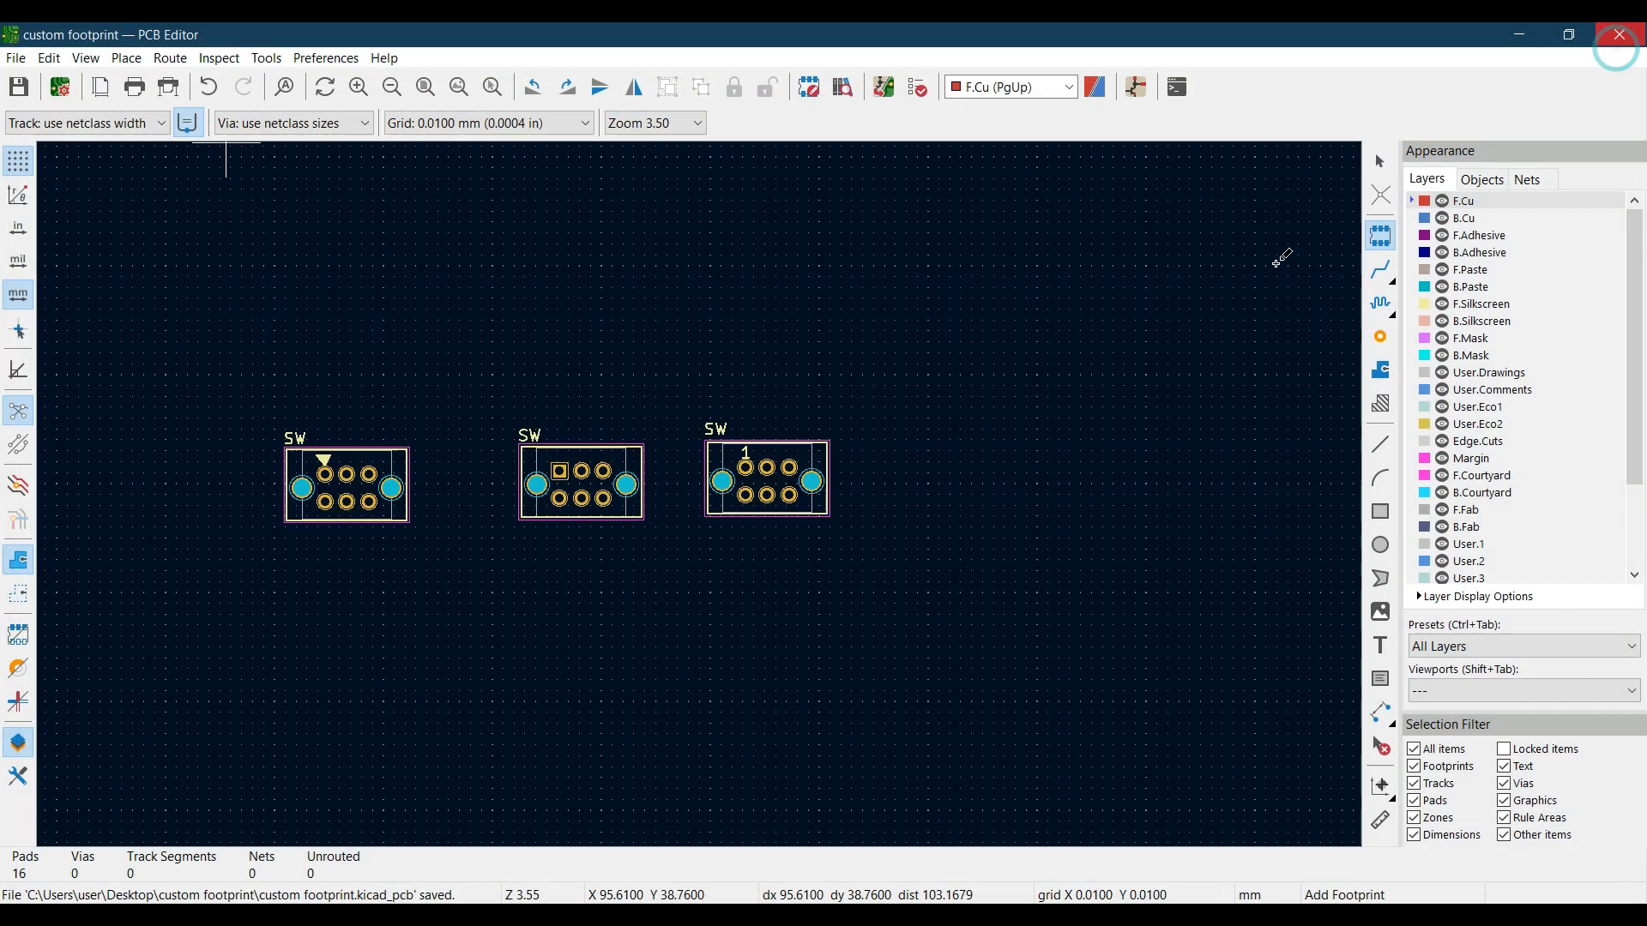
- Route a single F.Cu track from the triangle-marked footprint's pin 1 pad, above the footprints, to the middle footprint's square pin 1 pad
left_click(1380, 270)
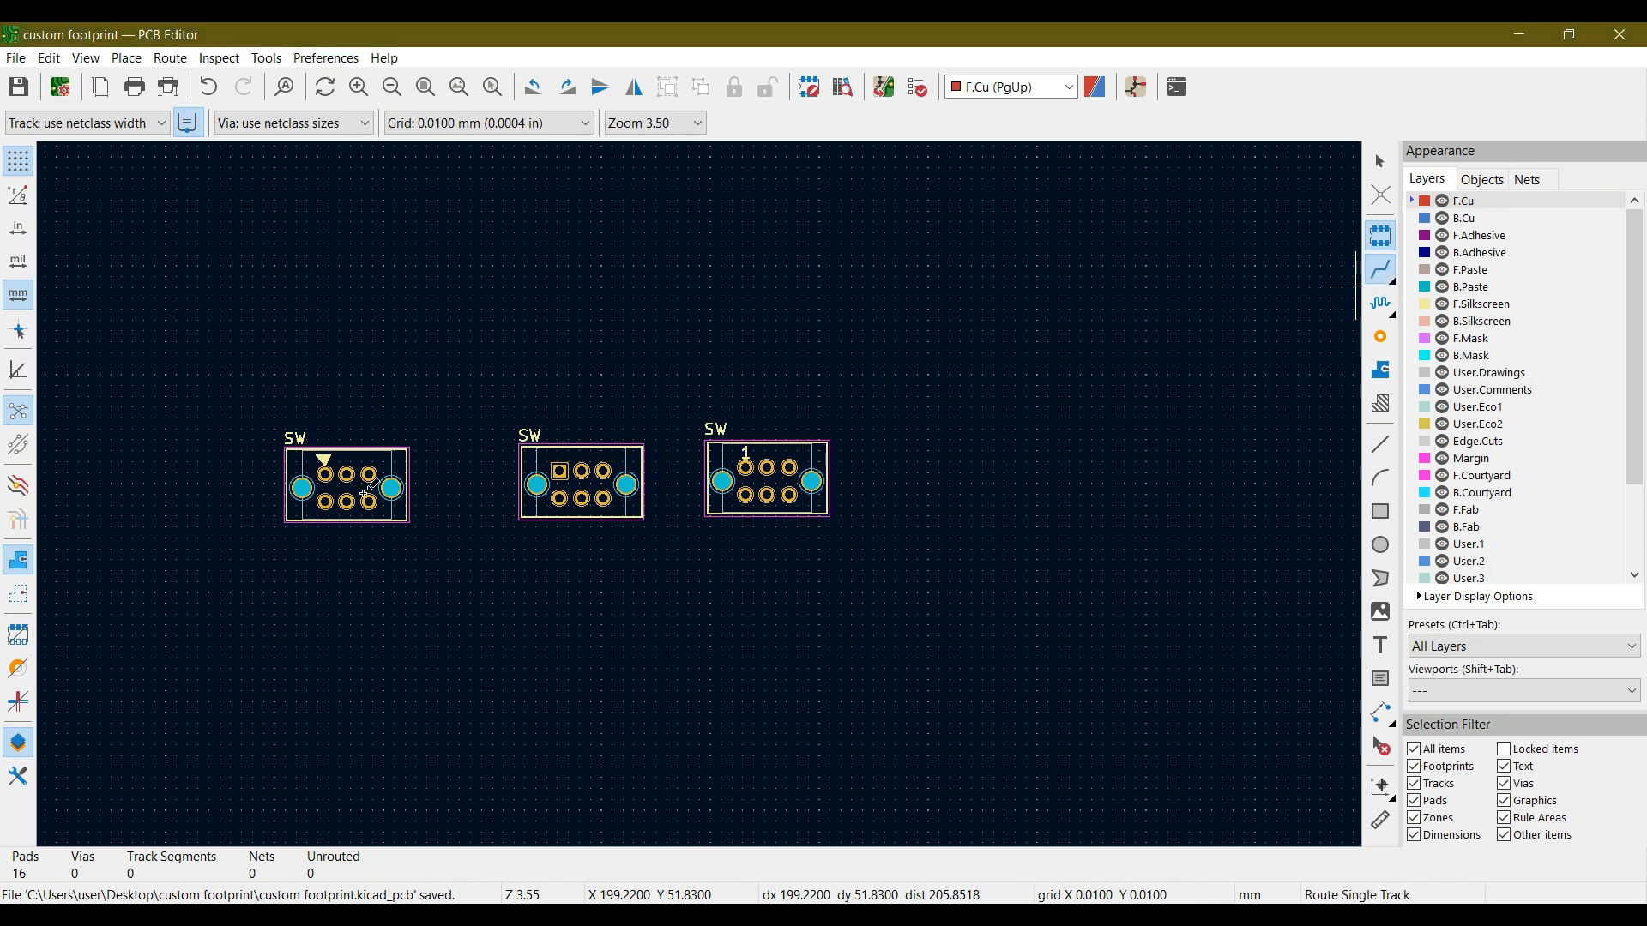
left_click(325, 472)
left_click(391, 353)
left_click(562, 366)
left_click(561, 470)
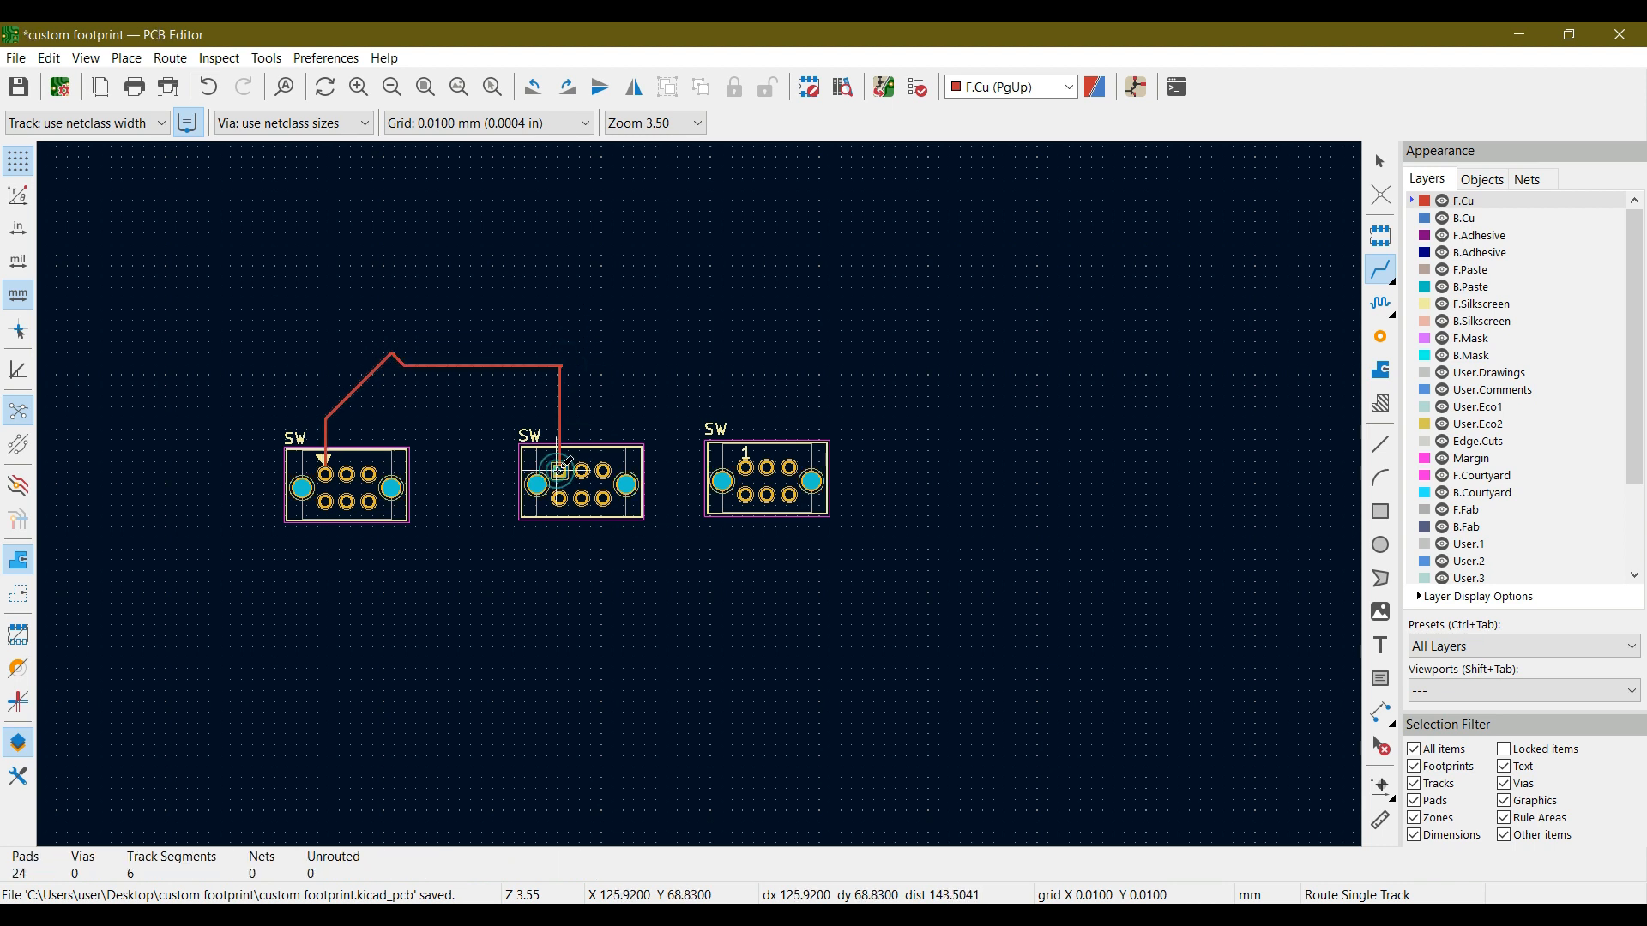
- Route a second F.Cu track from the middle footprint's upper-right pad to the text variant's pin 1 pad and save the board
left_click(605, 472)
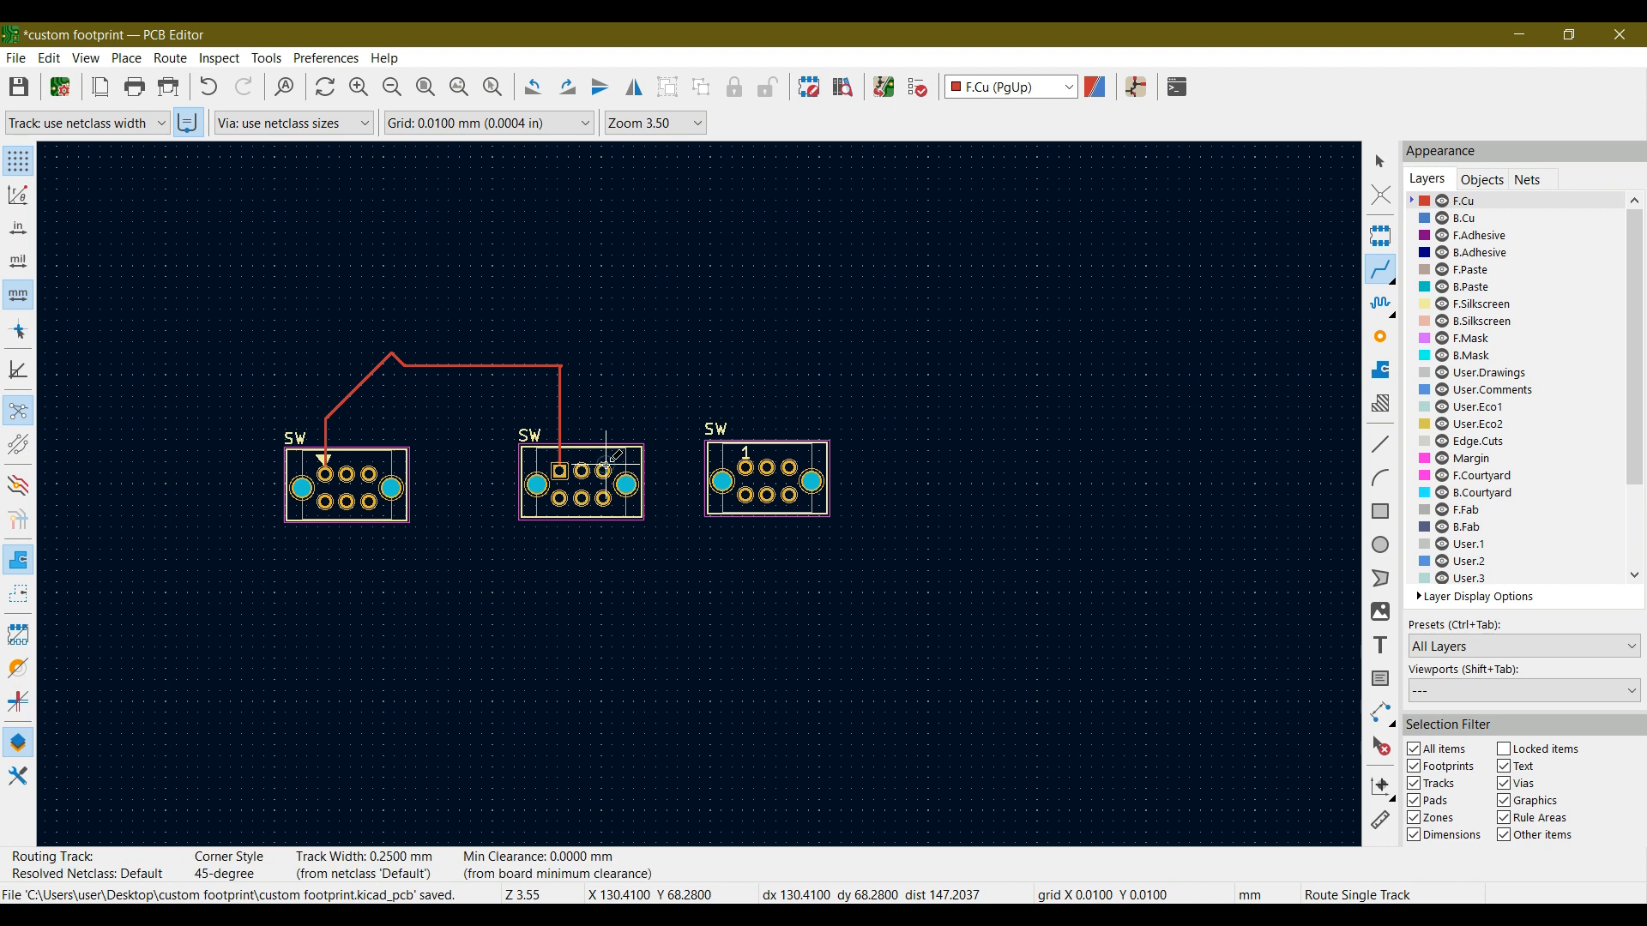
left_click(678, 351)
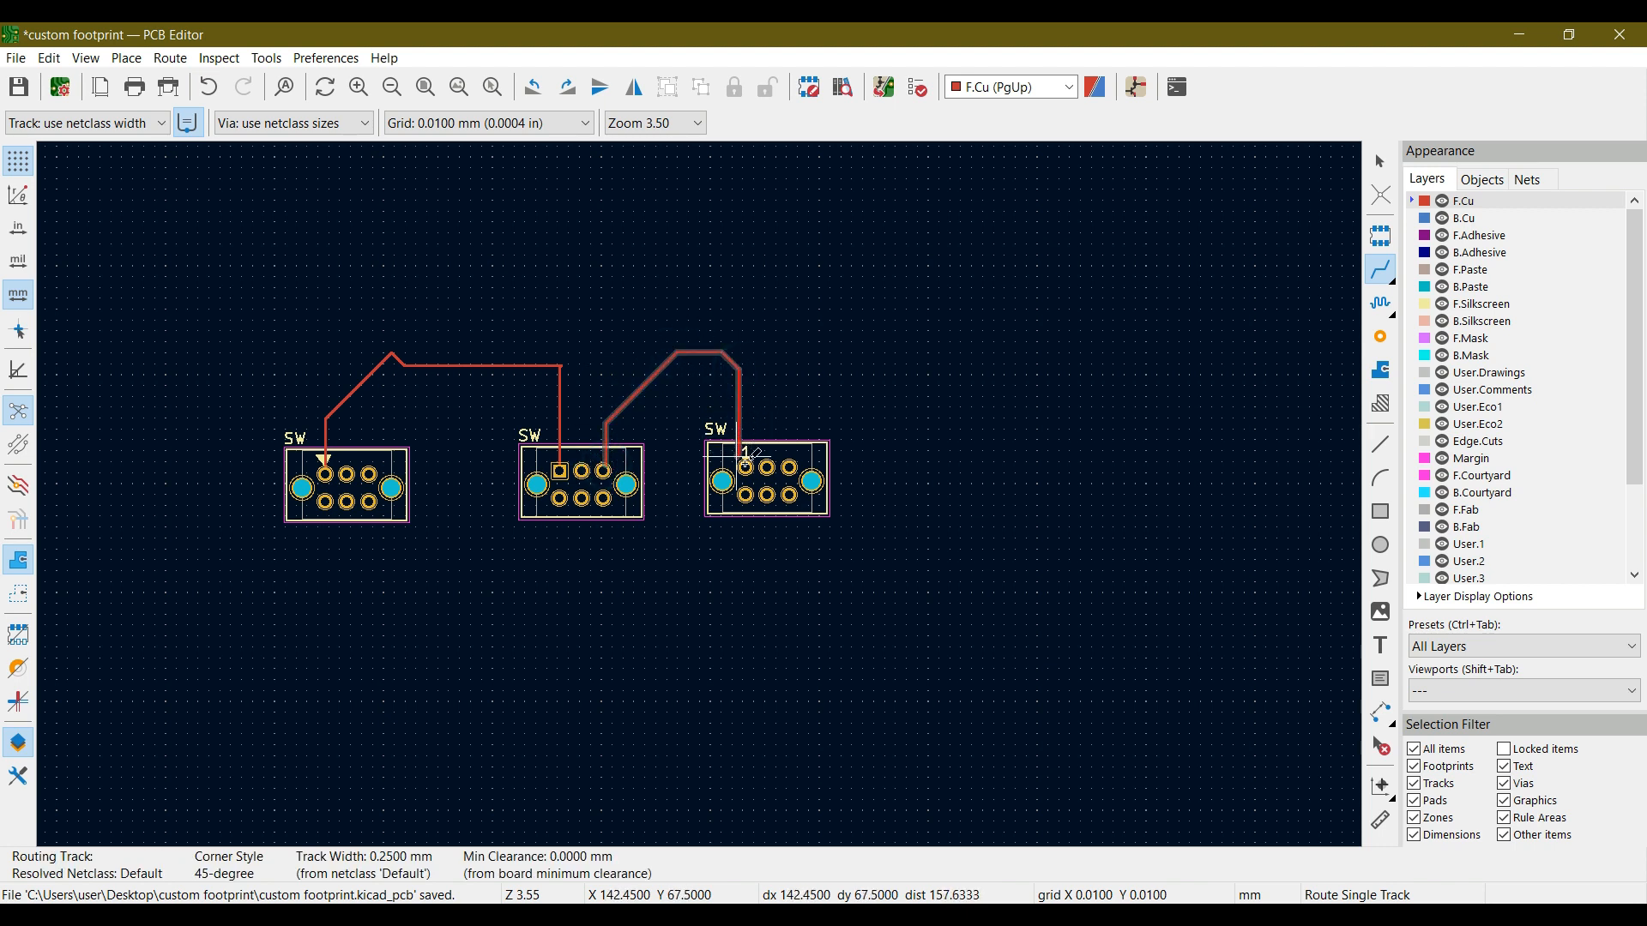
left_click(743, 450)
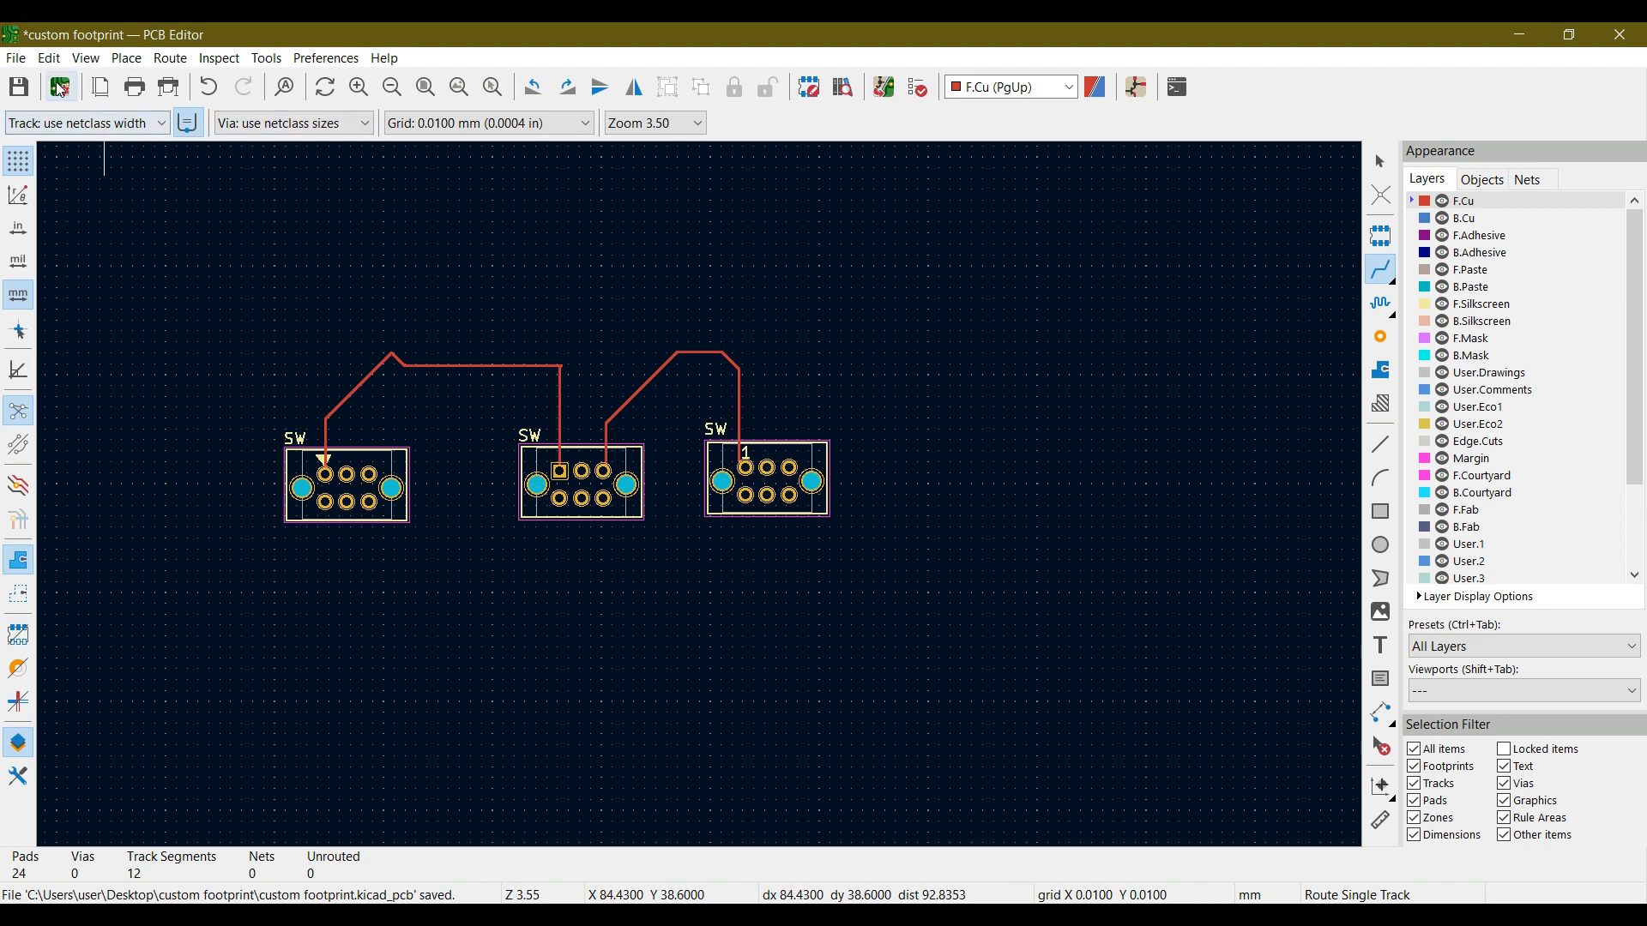
left_click(19, 87)
- Inspect the routed tracks and footprints from the front and back of the board in the 3D Viewer and close it
left_click(84, 61)
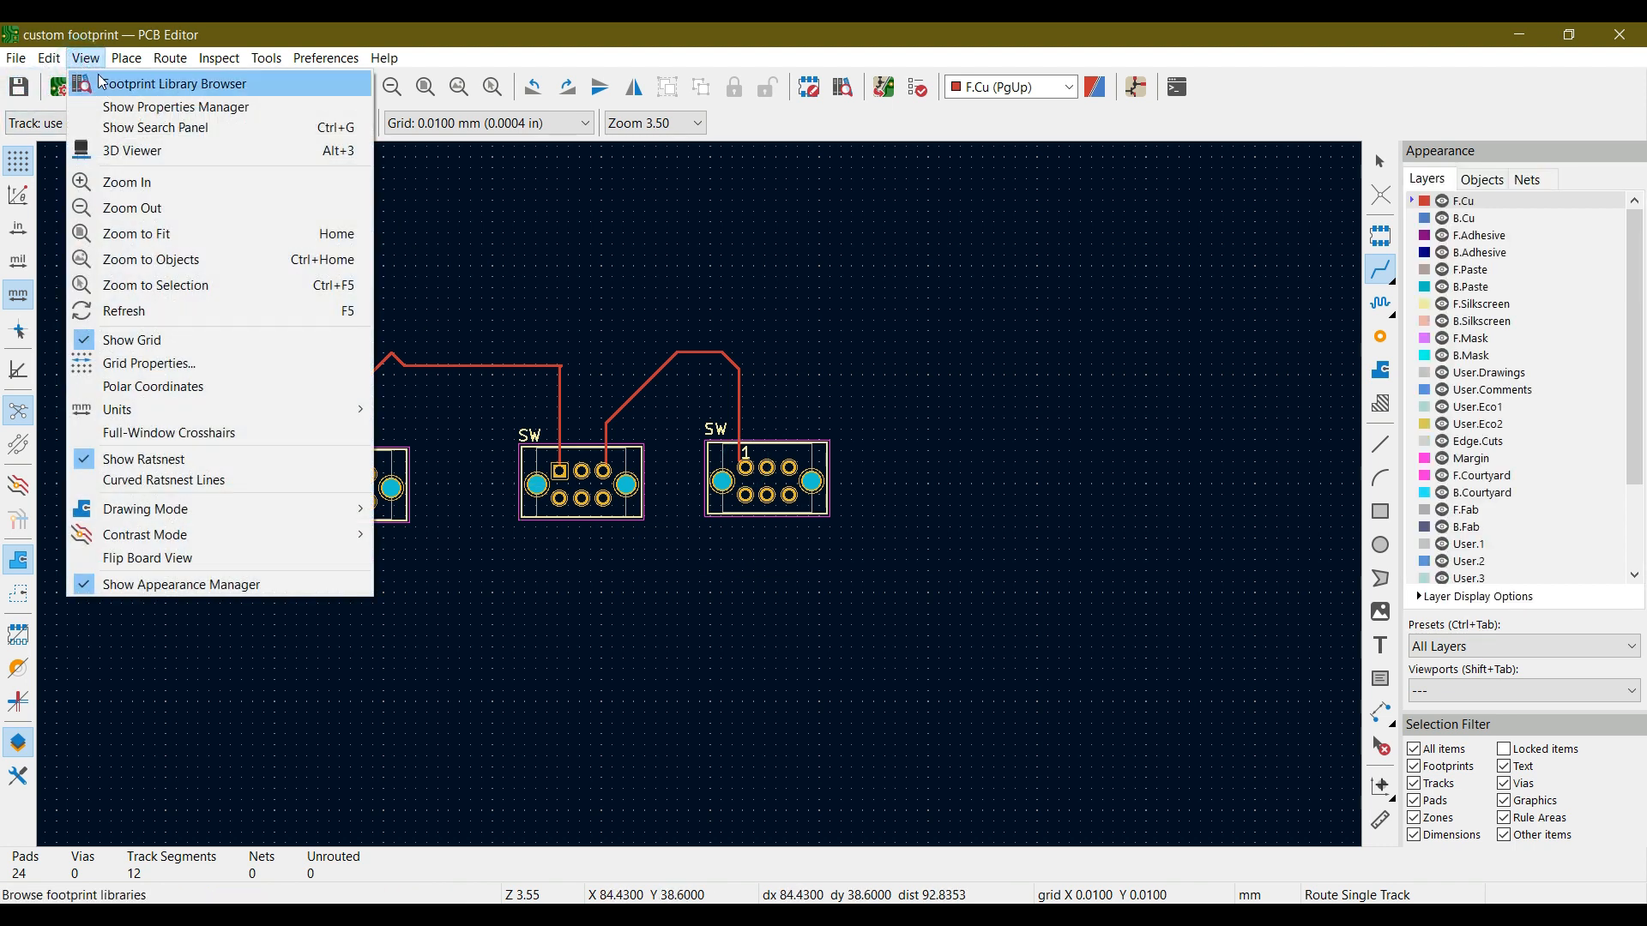
left_click(122, 152)
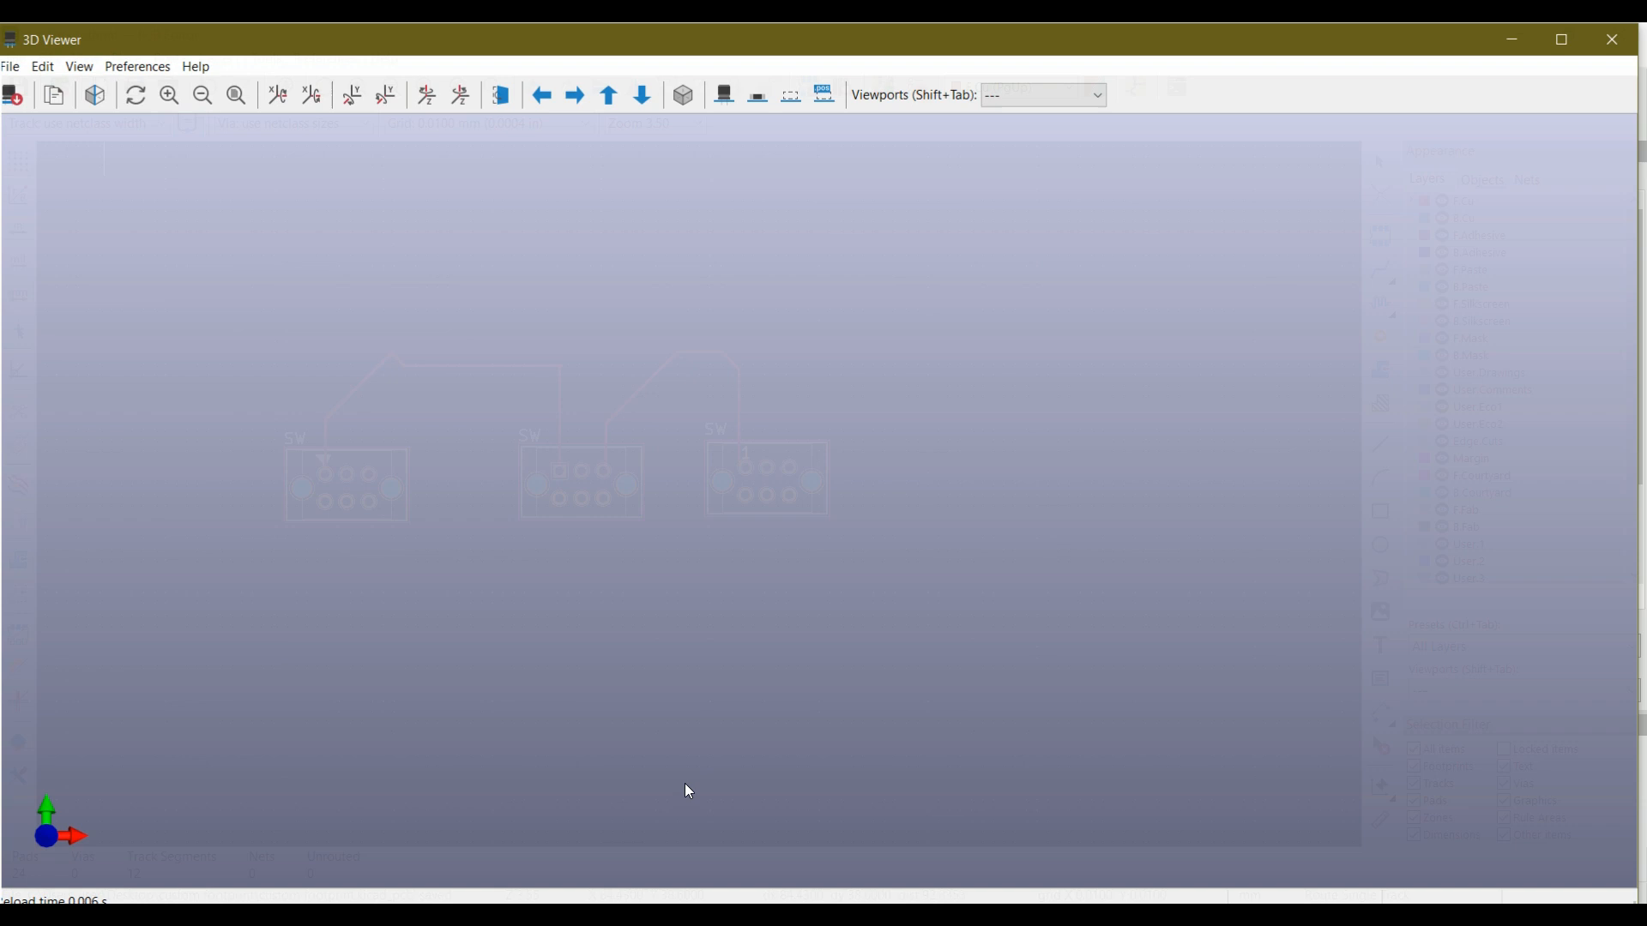
scroll(709, 506, "up", 3)
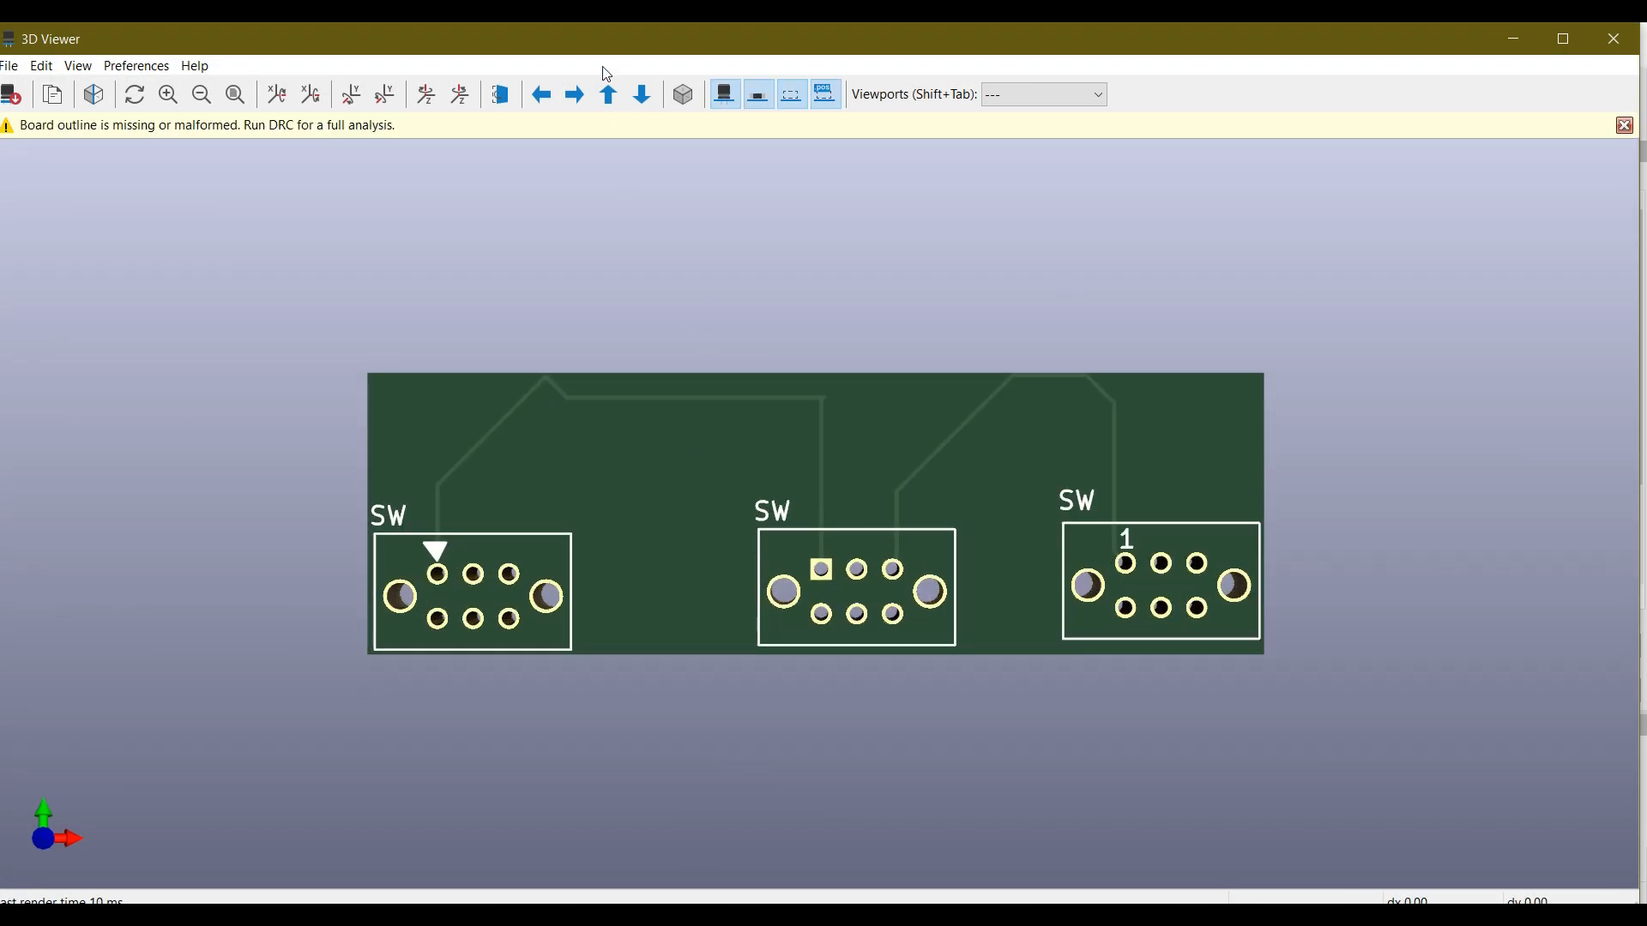
left_click(505, 96)
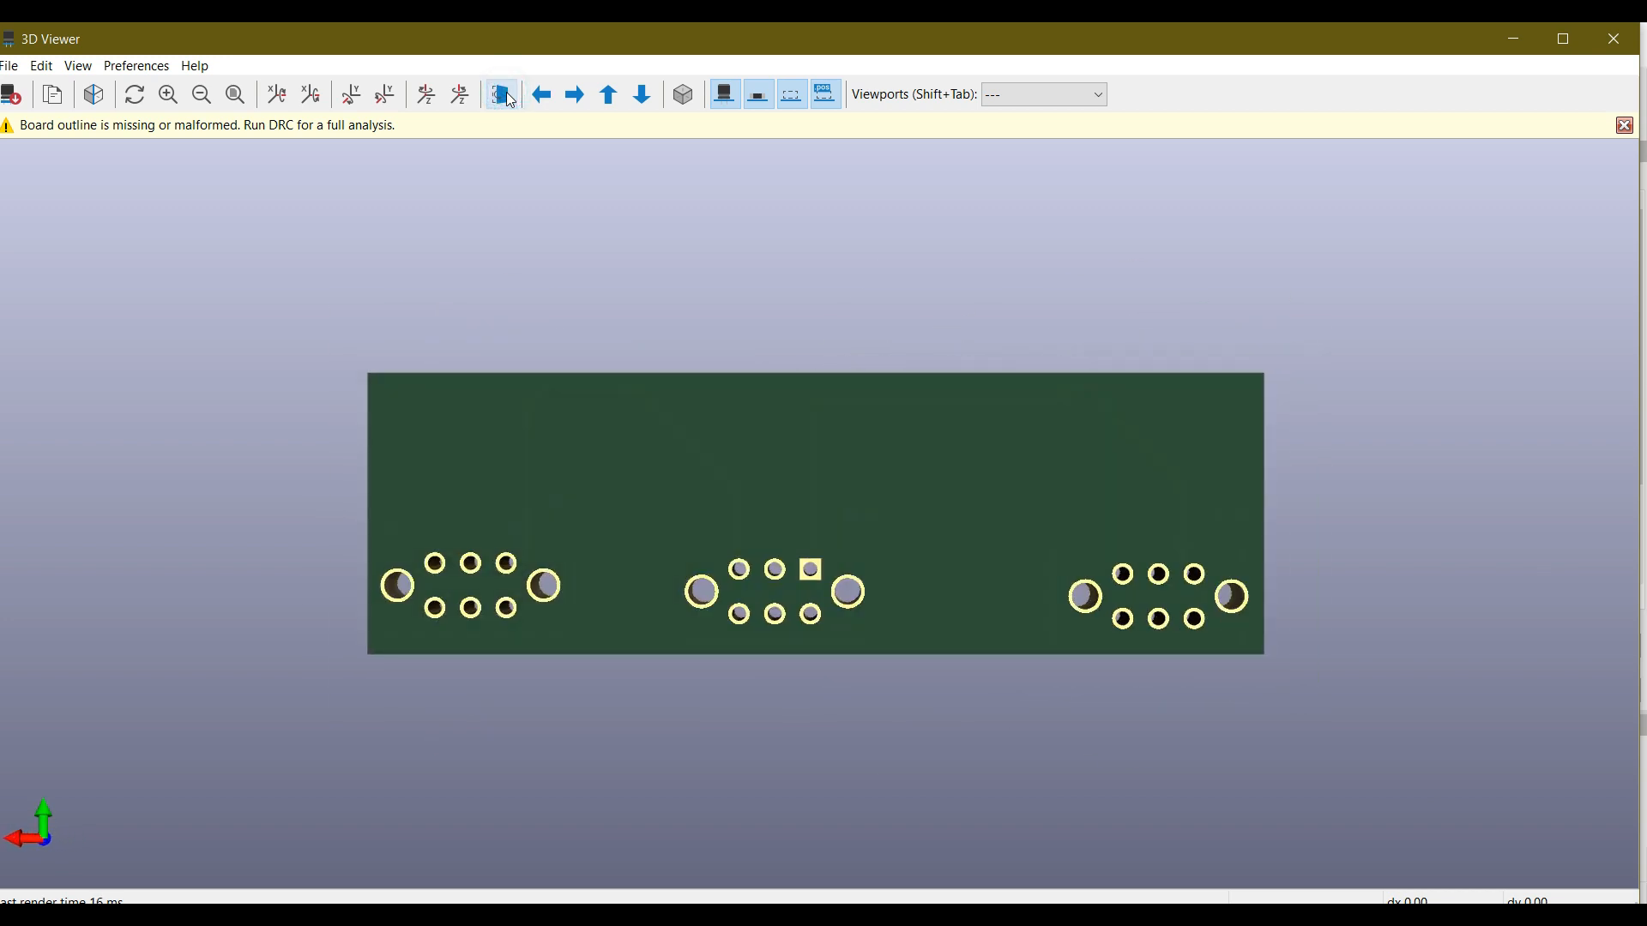
left_click(506, 96)
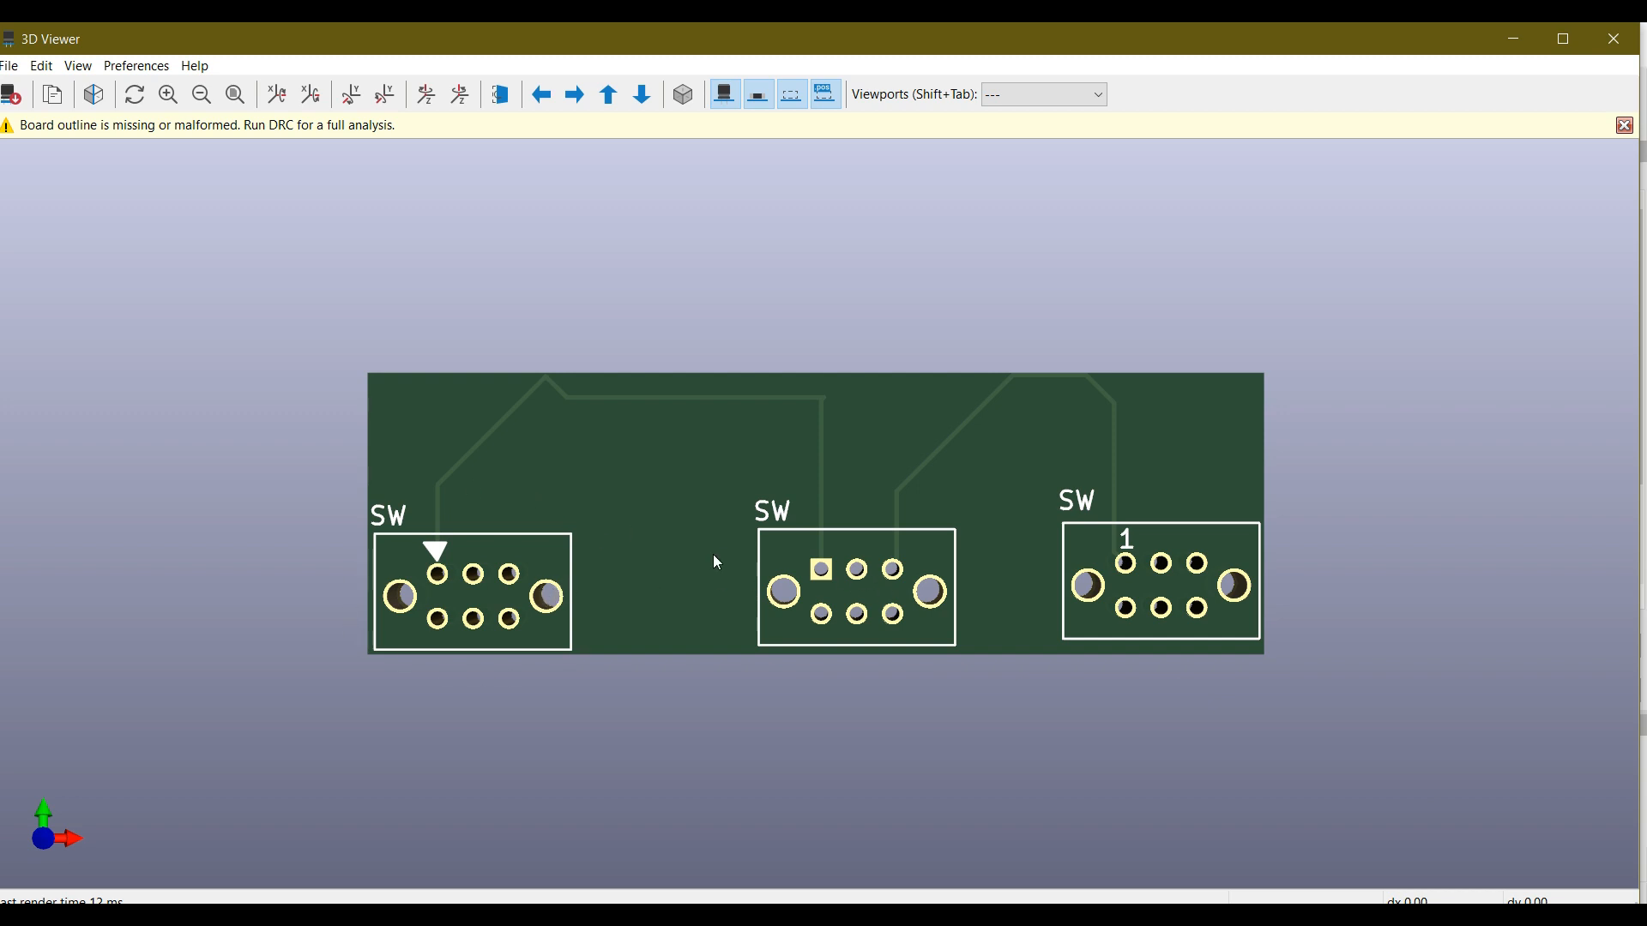
left_click(501, 94)
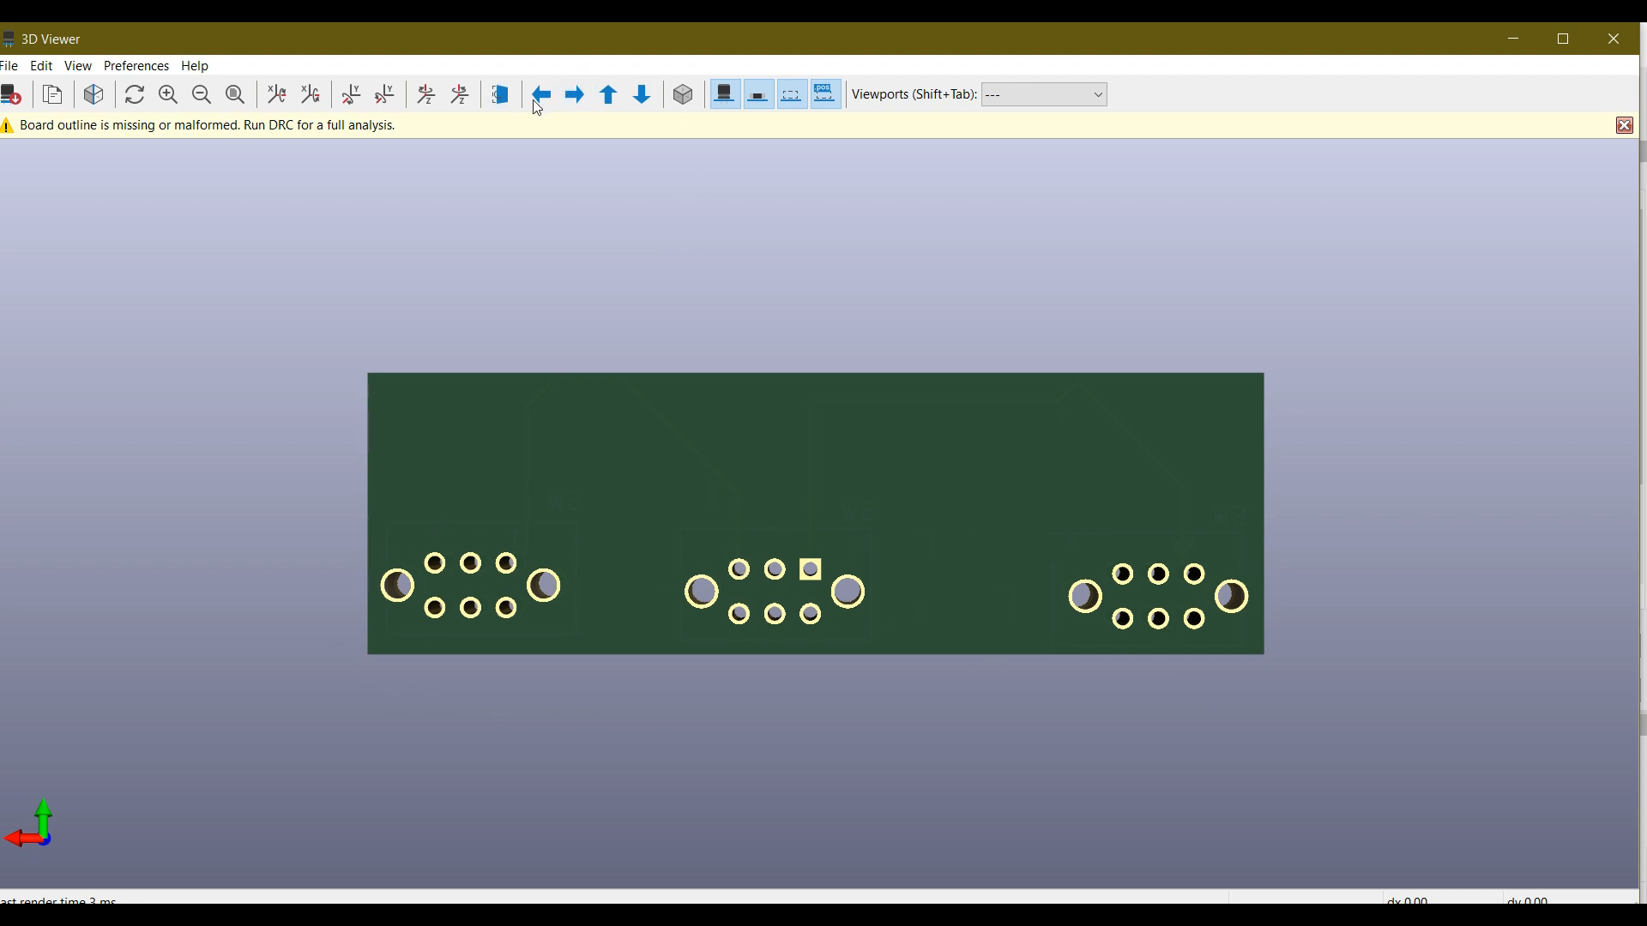
left_click(502, 94)
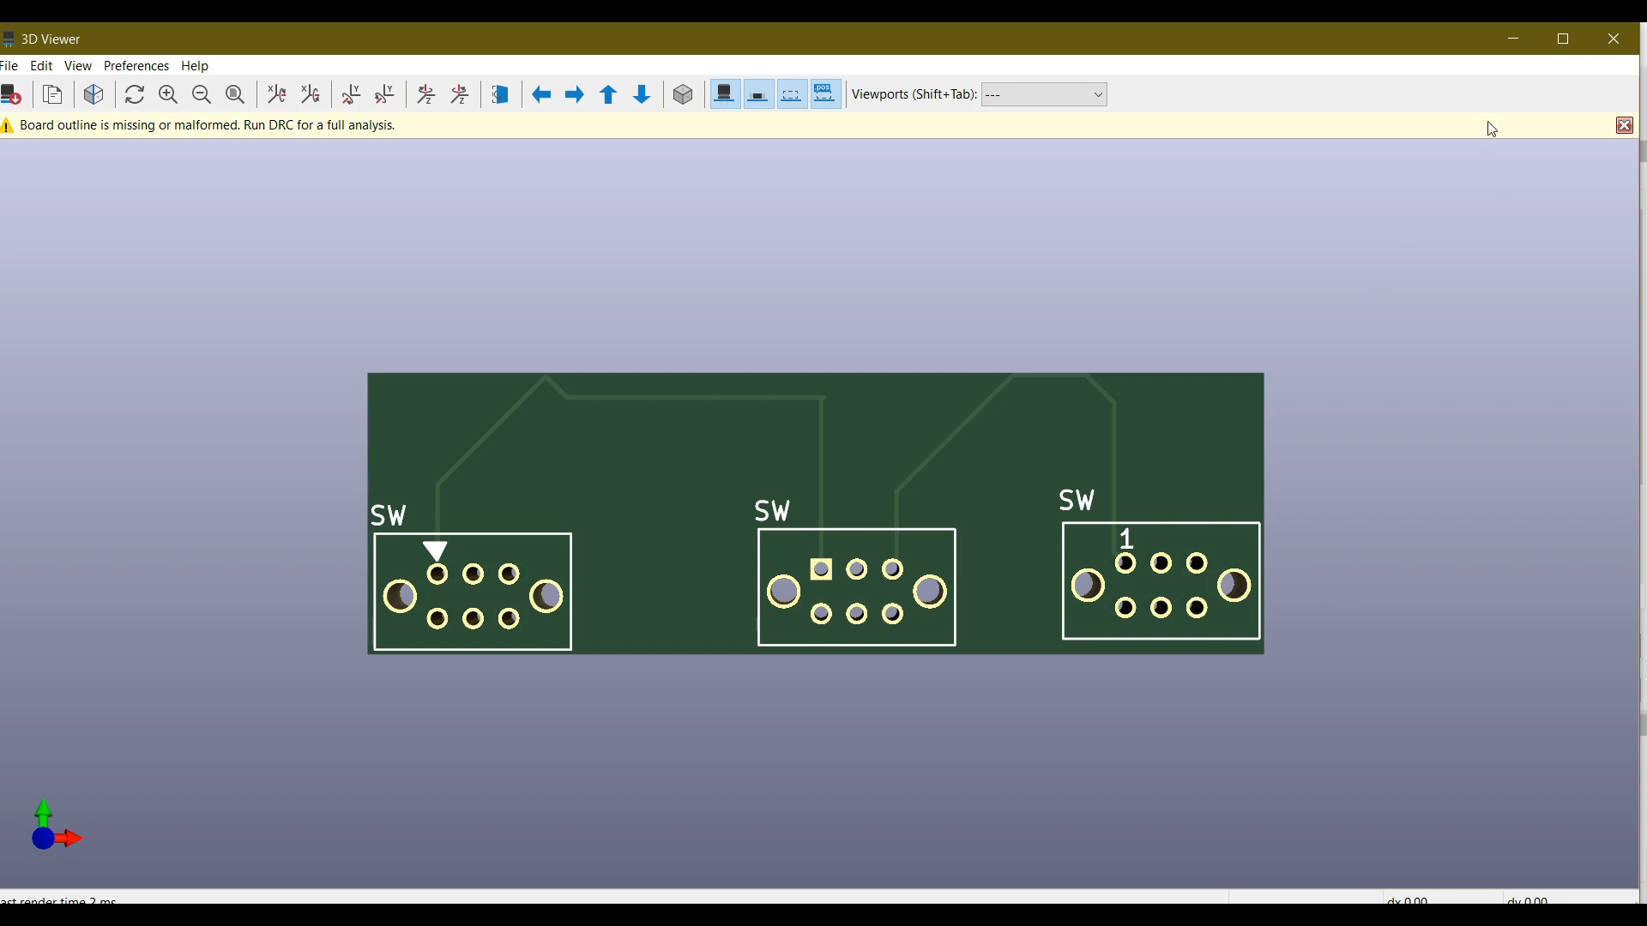
left_click(1612, 38)
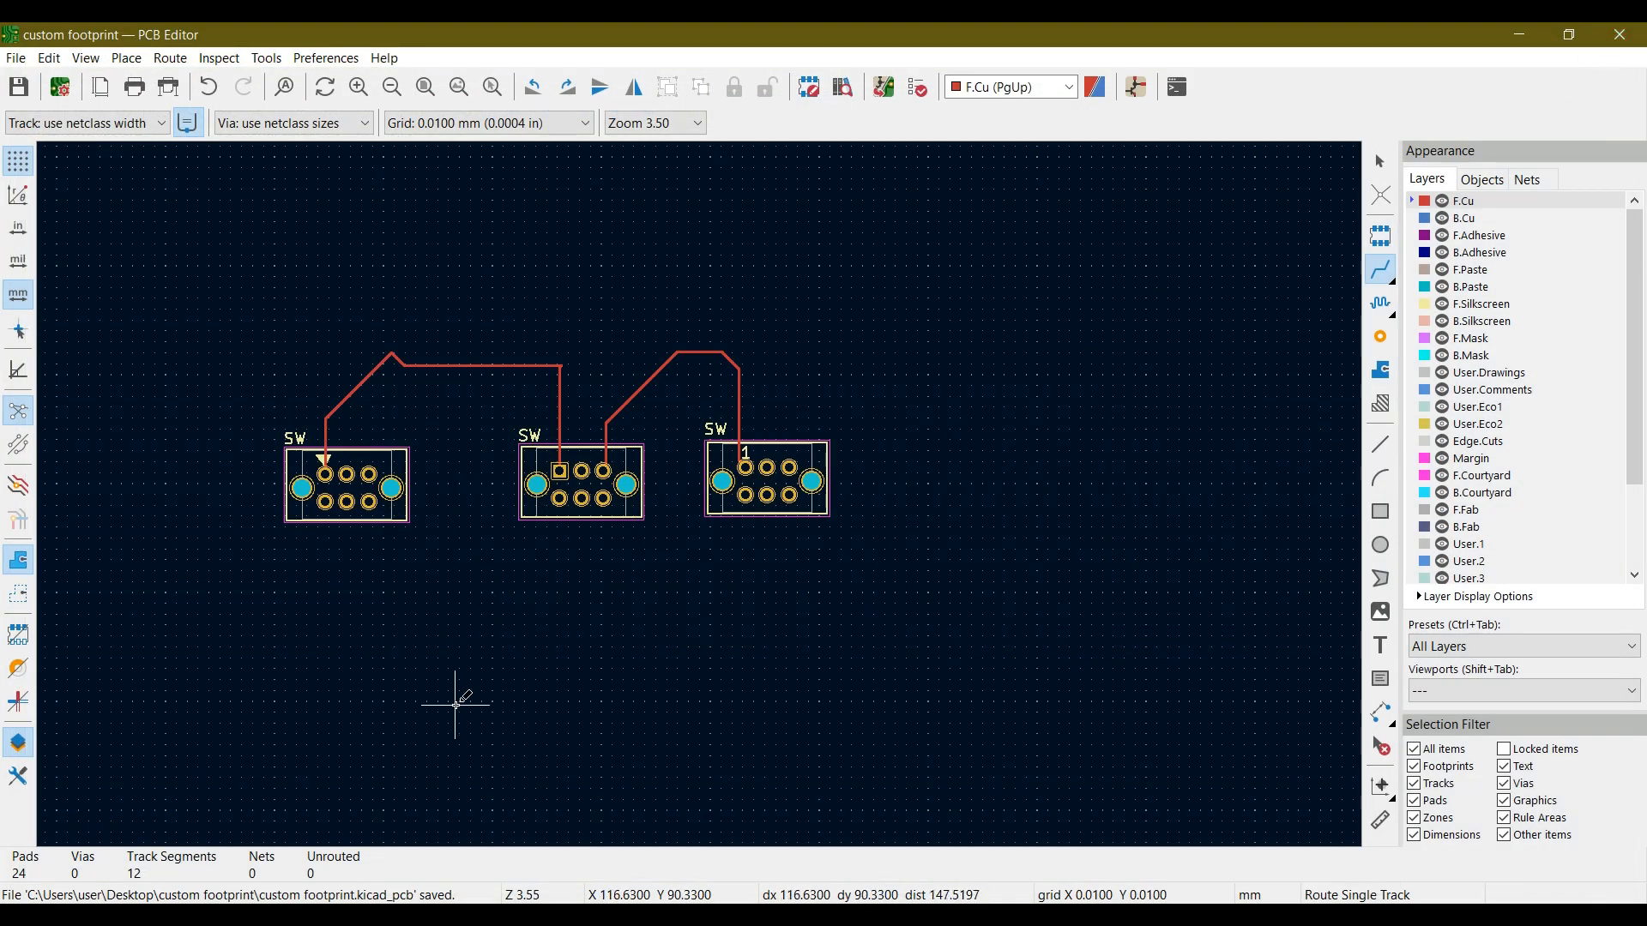
mouse_move(639, 914)
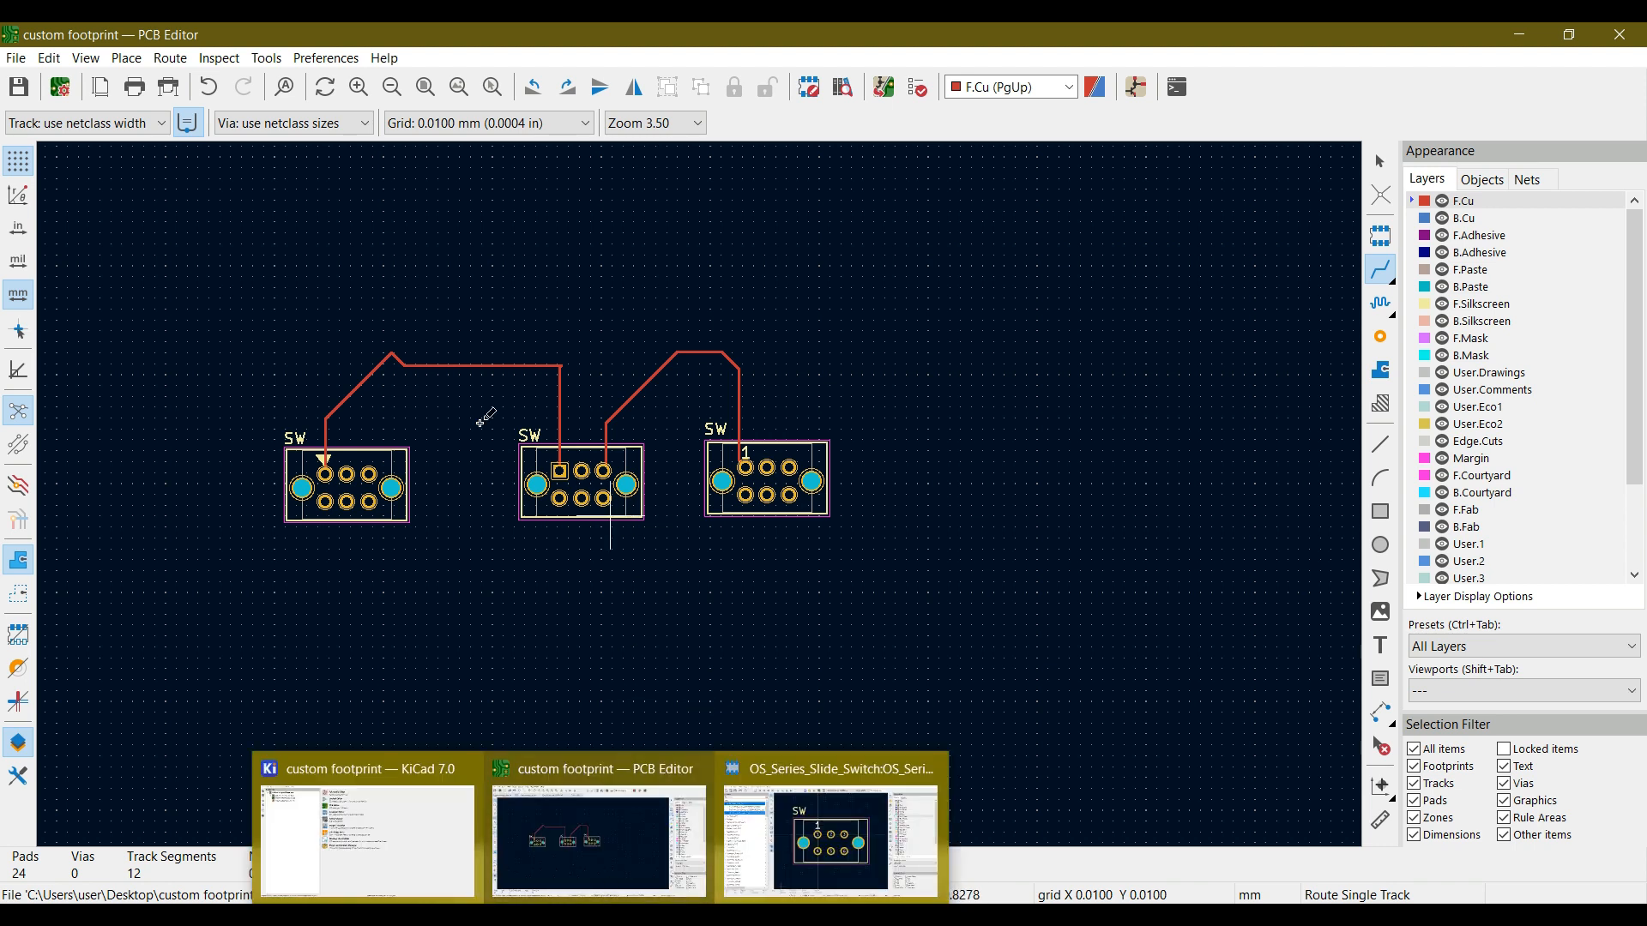